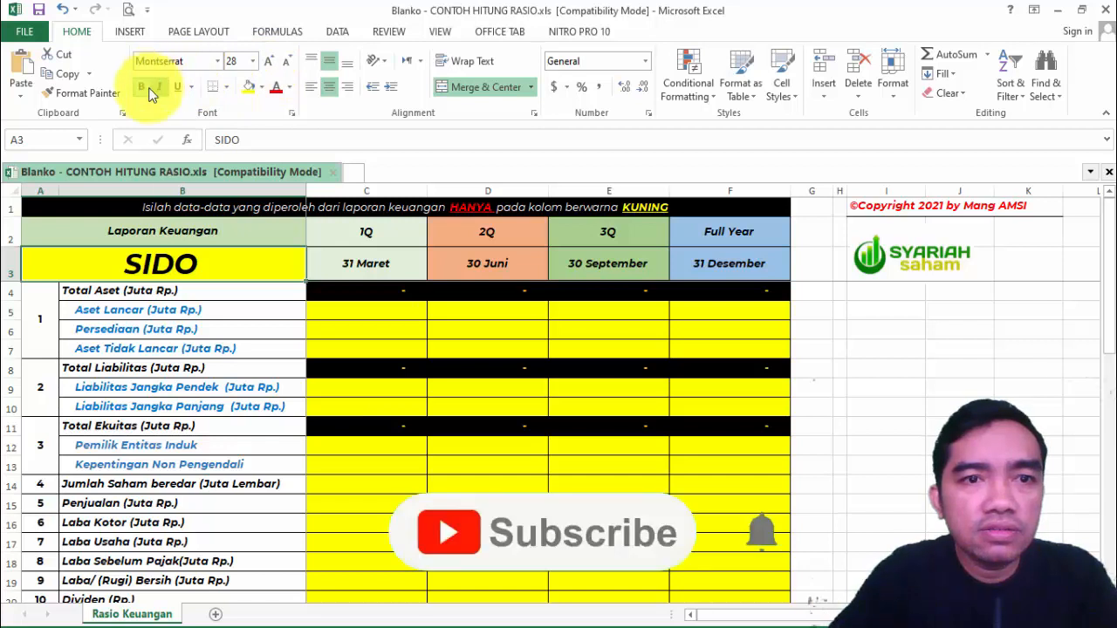
pyautogui.click(186, 292)
pyautogui.click(177, 269)
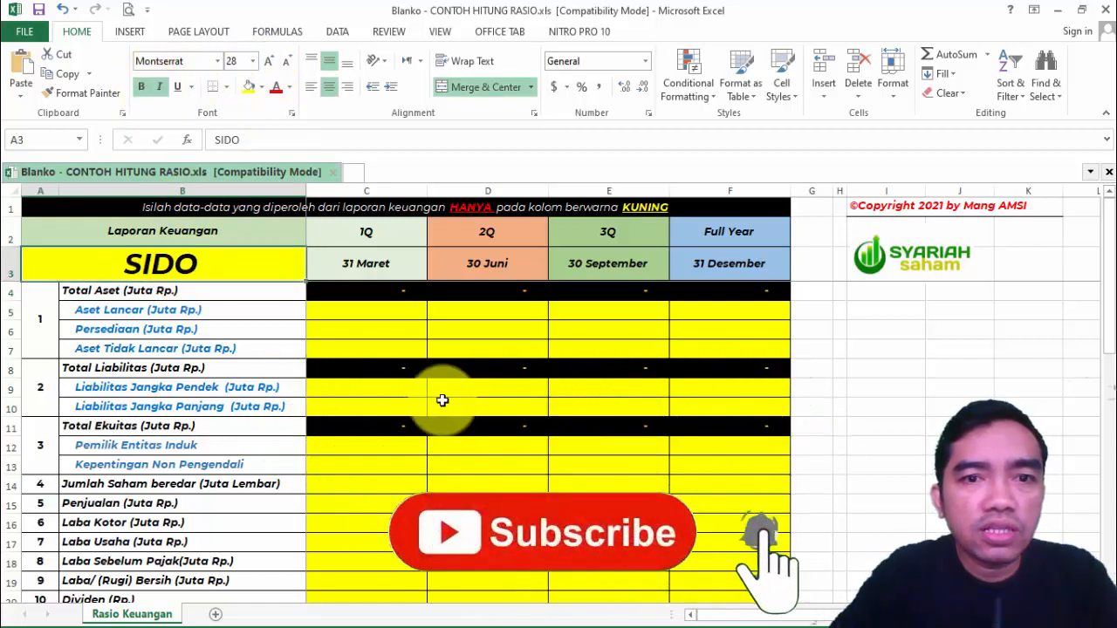
pyautogui.click(929, 382)
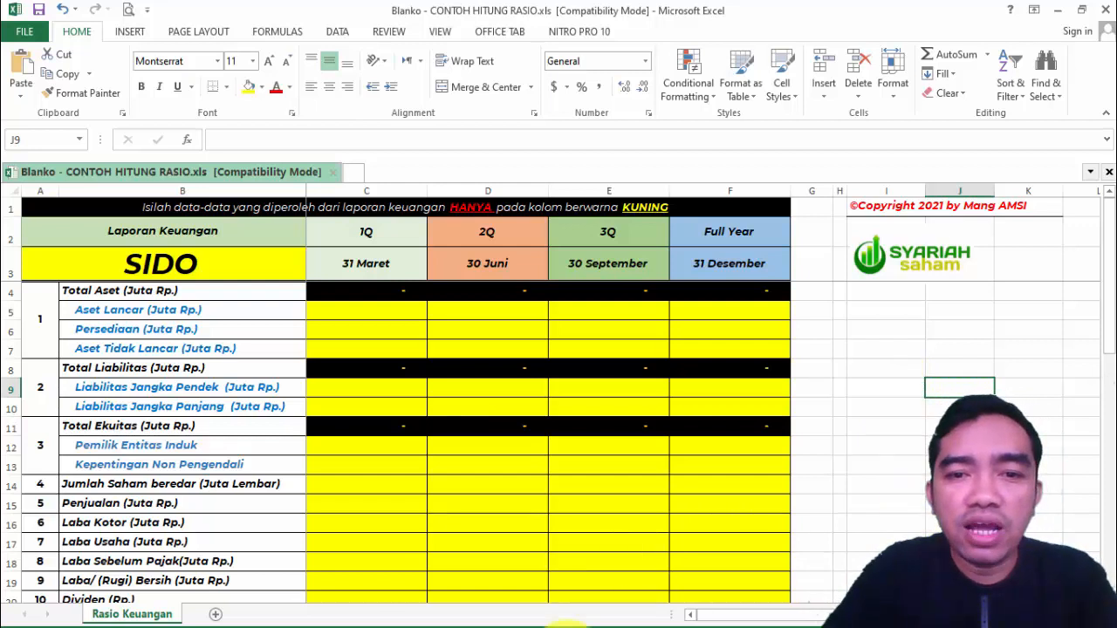
# View the SIDO report in Acrobat Reader and the KUIS BERKAS MANG AMSI form in Chrome, returning to the Excel workbook.
pyautogui.moveTo(558, 625)
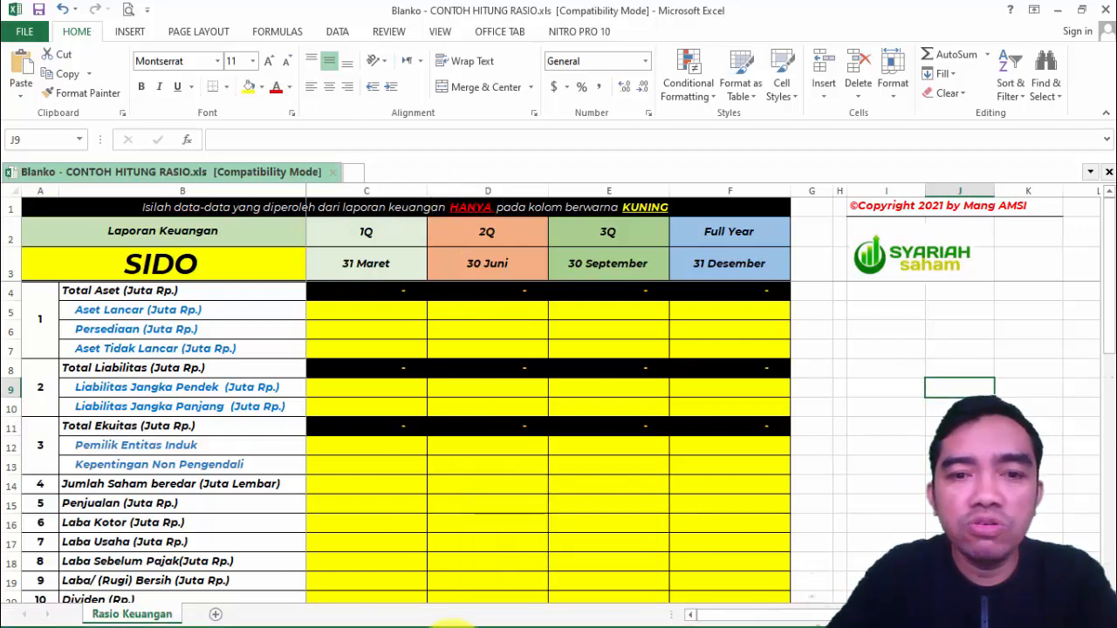
pyautogui.click(471, 623)
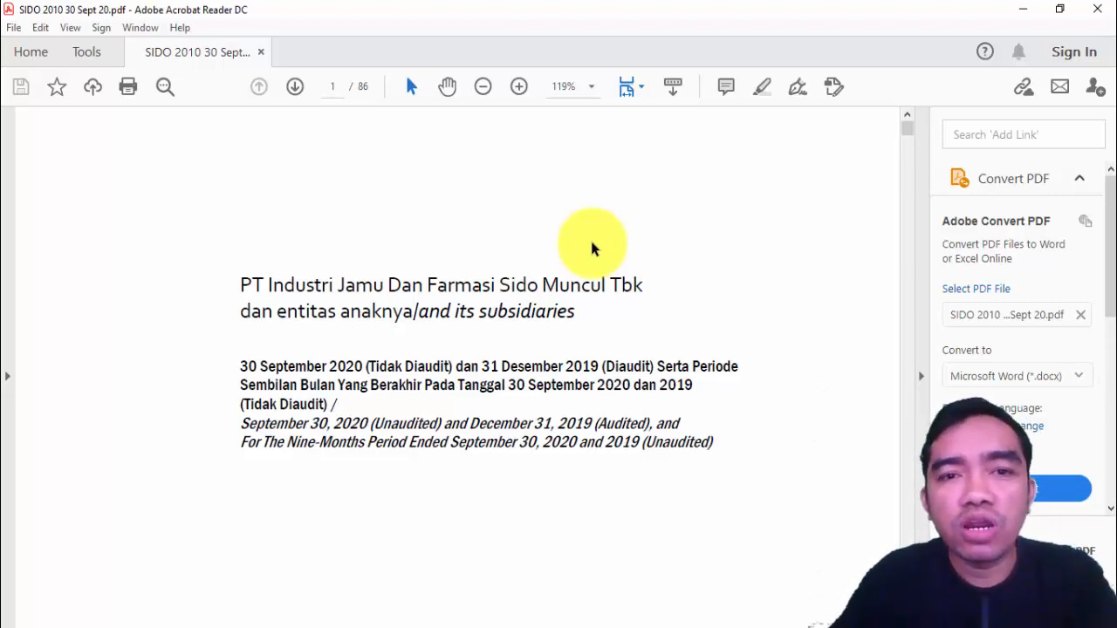
pyautogui.moveTo(524, 621)
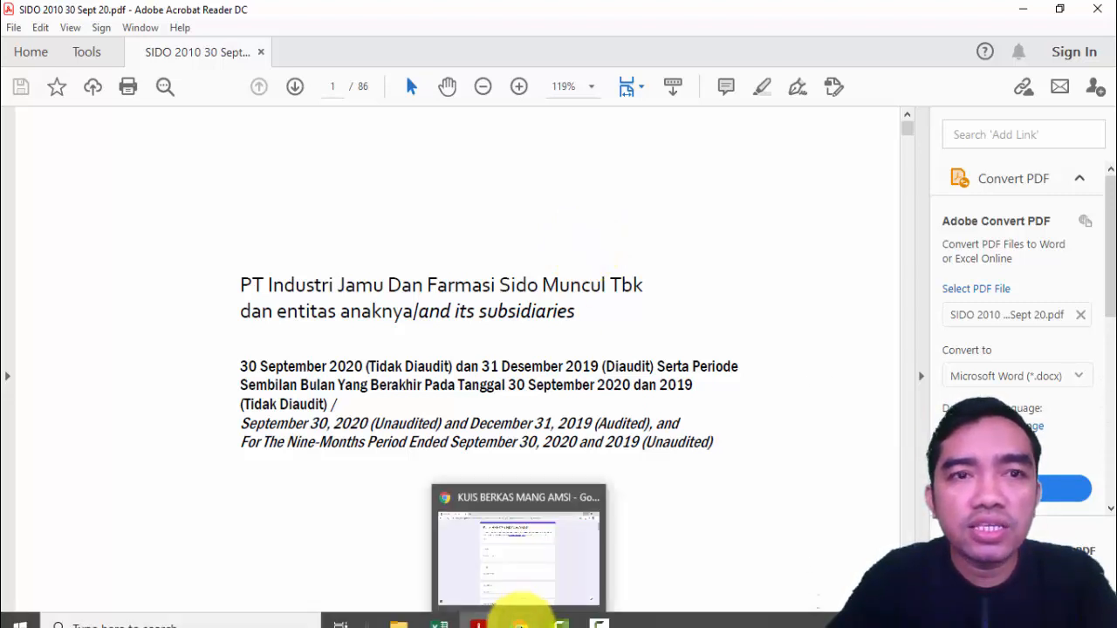
pyautogui.click(521, 622)
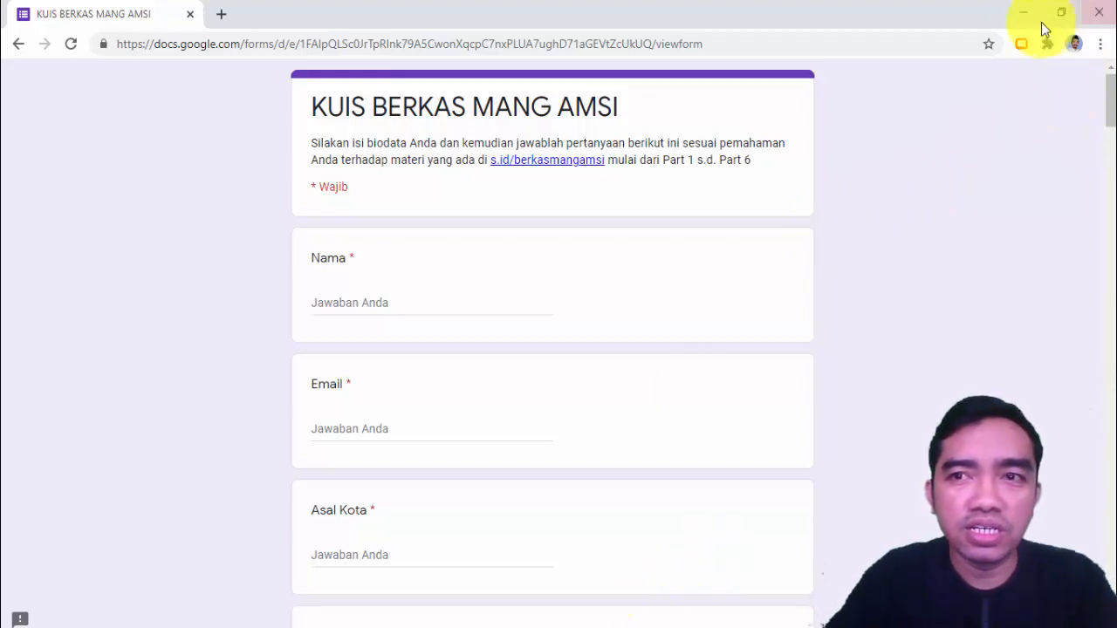
pyautogui.moveTo(479, 624)
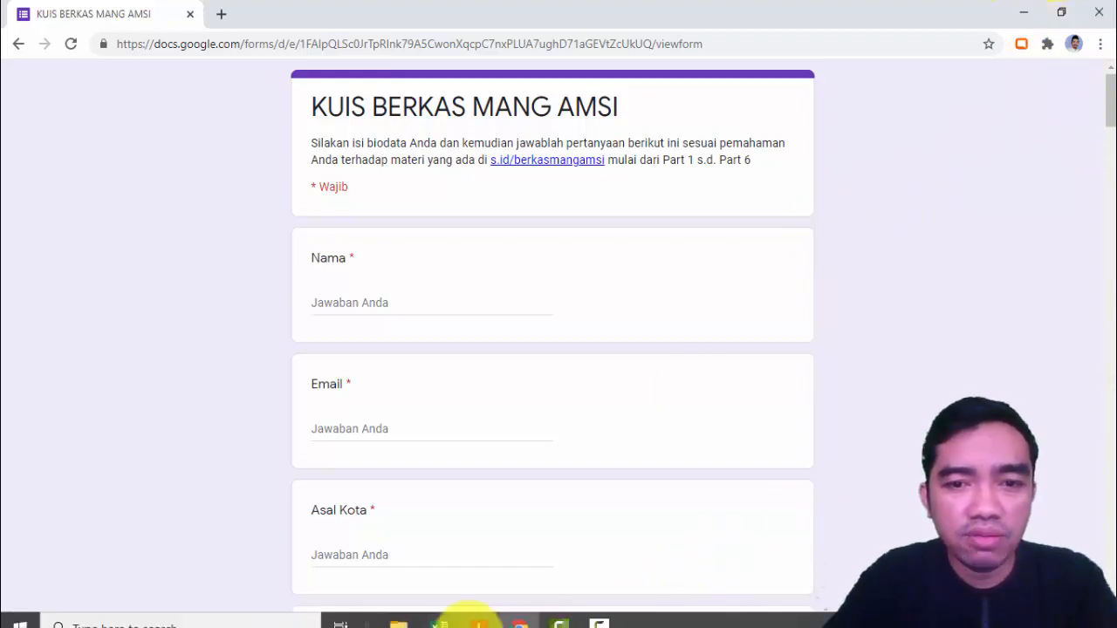
pyautogui.click(432, 626)
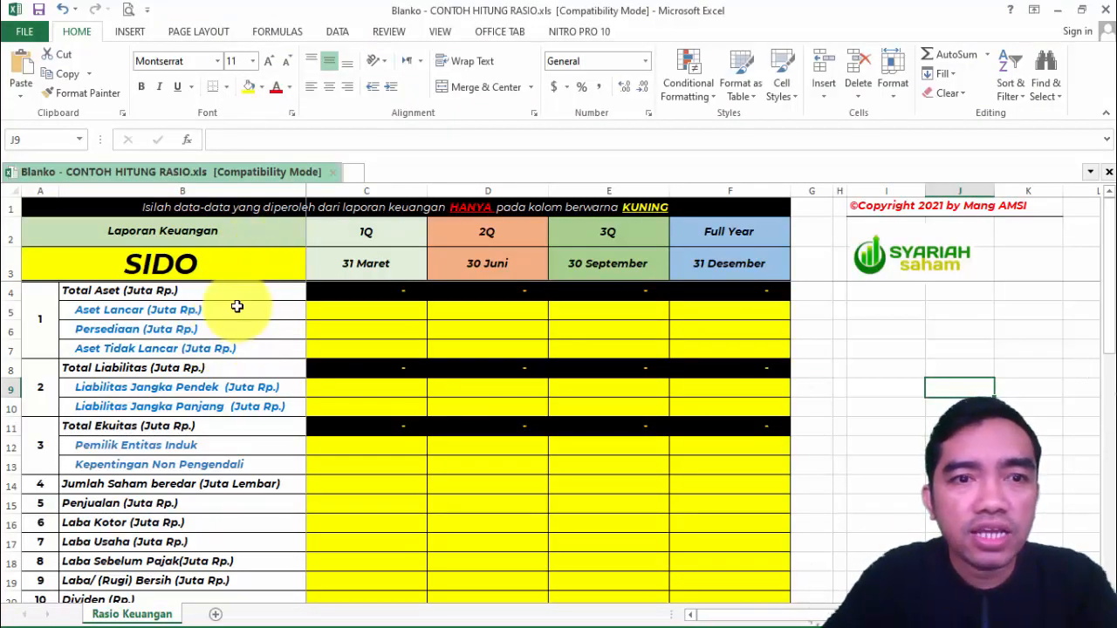
# Examine the asset row labels, the Laporan Keuangan heading and the filling instruction in the first row of the SIDO template.
pyautogui.click(237, 307)
pyautogui.press('Down')
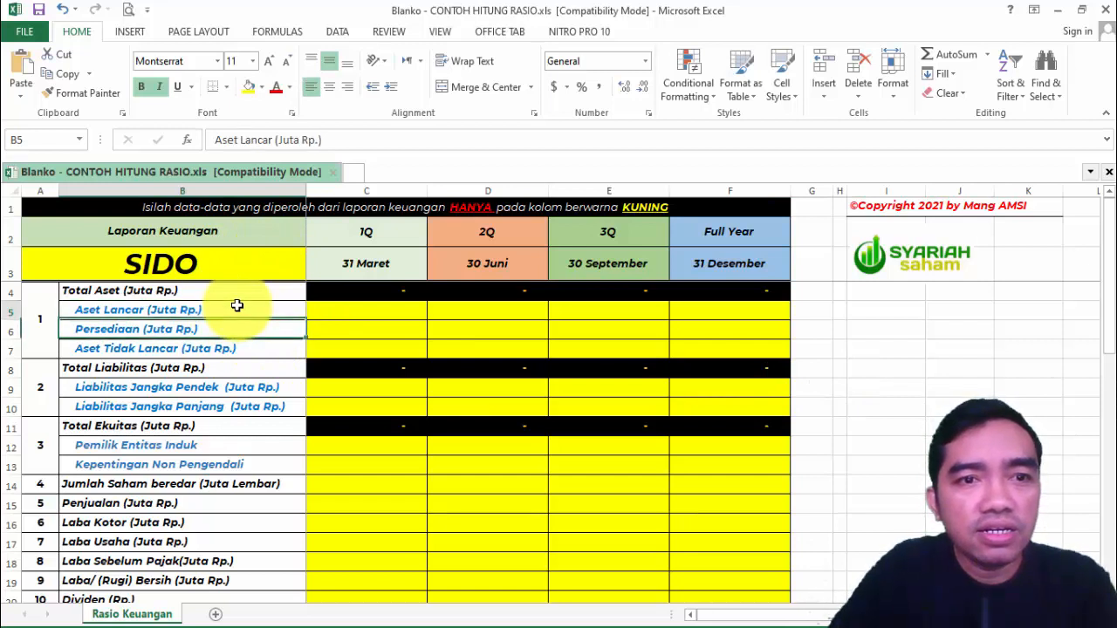
pyautogui.press('Up')
pyautogui.press('Up')
pyautogui.press('Right')
pyautogui.press('Down')
pyautogui.press('Left')
pyautogui.press('Up')
pyautogui.press('Up')
pyautogui.press('Up')
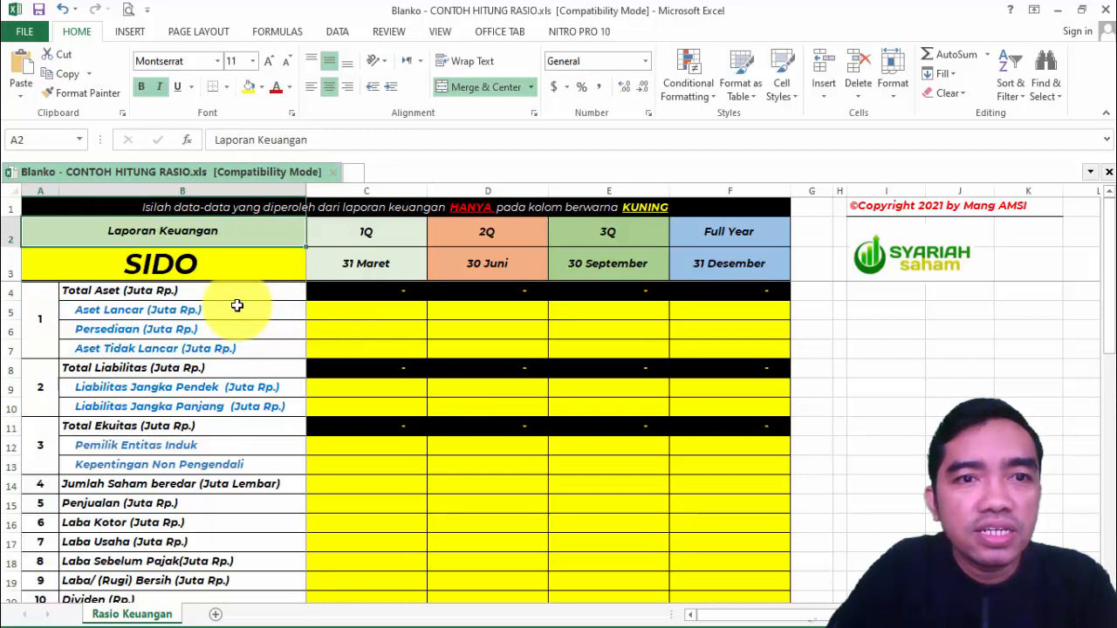
pyautogui.press('Up')
pyautogui.press('Right')
pyautogui.press('Left')
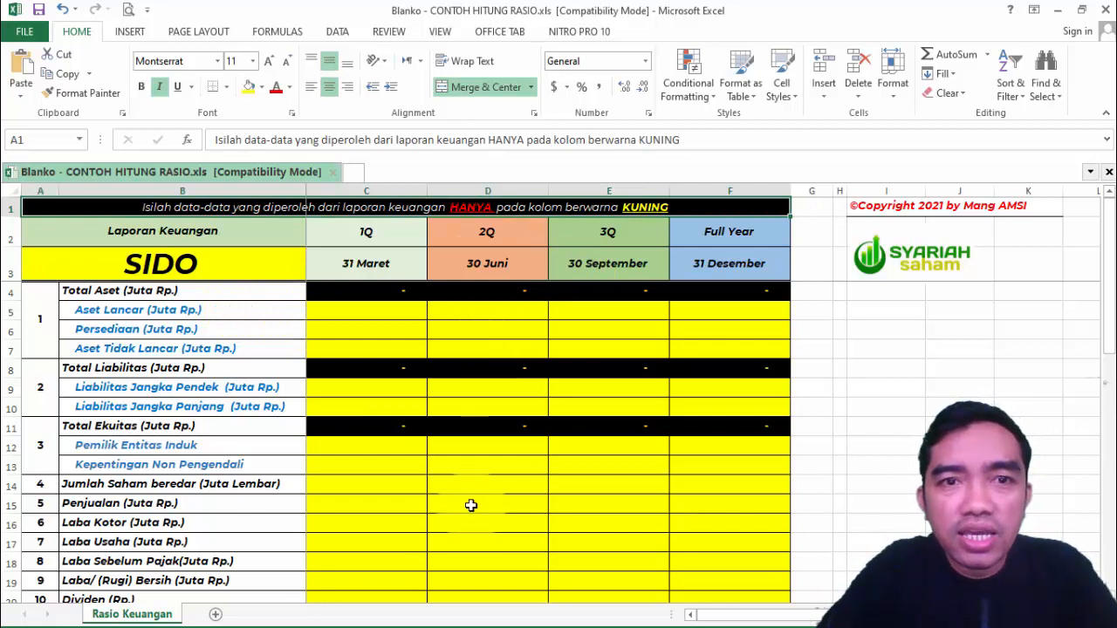
# Review the template's input rows, the Rasio Keuangan section with its Keterangan notes, and the Data Pasar section, ending back at row 1.
pyautogui.click(825, 458)
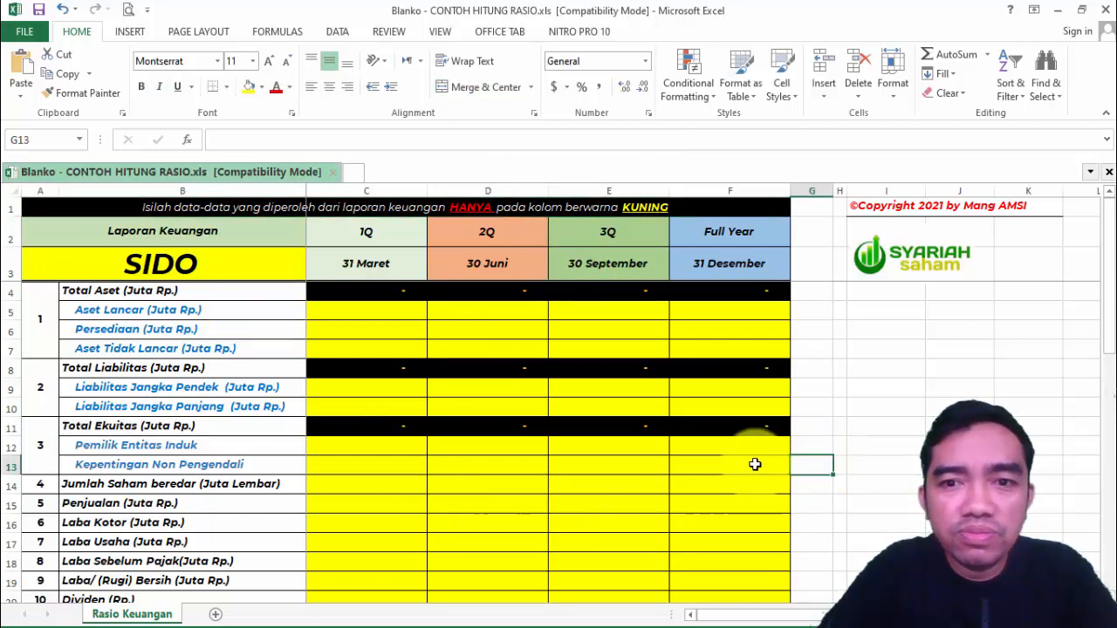
pyautogui.press('Down')
pyautogui.press('Down')
pyautogui.press('Down')
pyautogui.press('Down')
pyautogui.press('Down')
pyautogui.press('Down')
pyautogui.press('Down')
pyautogui.press('Down')
pyautogui.press('Down')
pyautogui.press('Down')
pyautogui.press('Down')
pyautogui.press('Down')
pyautogui.press('Down')
pyautogui.press('Down')
pyautogui.press('Down')
pyautogui.press('Down')
pyautogui.press('Down')
pyautogui.press('Down')
pyautogui.press('Down')
pyautogui.press('Down')
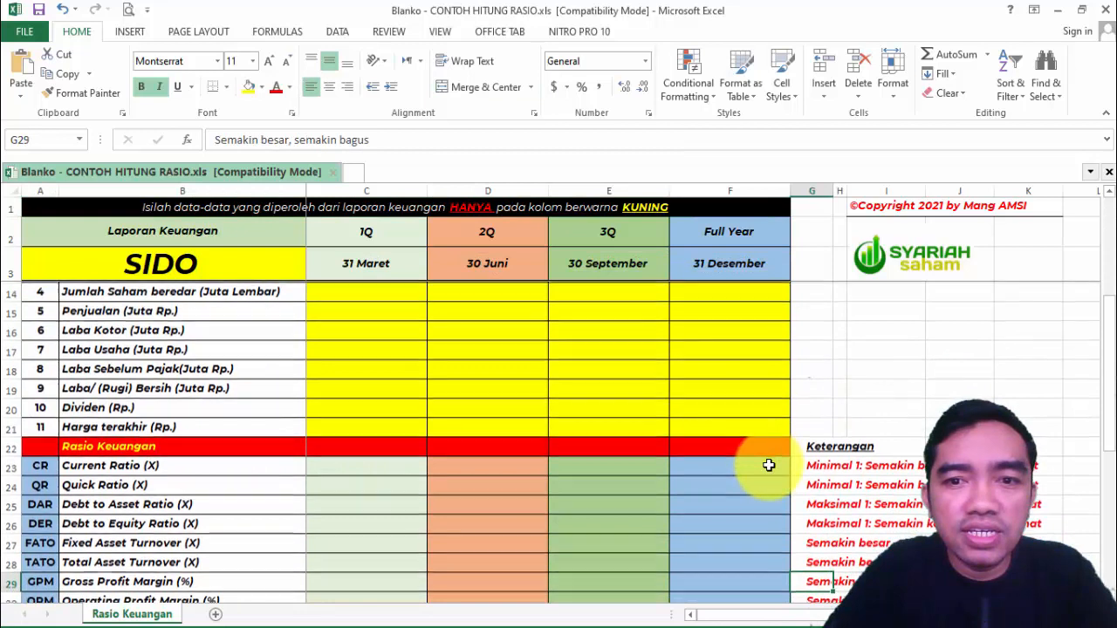
pyautogui.press('Down')
pyautogui.press('Down')
pyautogui.press('Down')
pyautogui.press('Up')
pyautogui.press('Up')
pyautogui.press('Up')
pyautogui.press('Up')
pyautogui.press('Up')
pyautogui.press('Up')
pyautogui.press('Up')
pyautogui.press('Up')
pyautogui.press('Up')
pyautogui.press('Up')
pyautogui.press('Up')
pyautogui.press('Up')
pyautogui.press('Up')
pyautogui.press('Down')
pyautogui.press('Up')
pyautogui.press('Right')
pyautogui.press('Down')
pyautogui.press('Down')
pyautogui.press('Down')
pyautogui.press('Down')
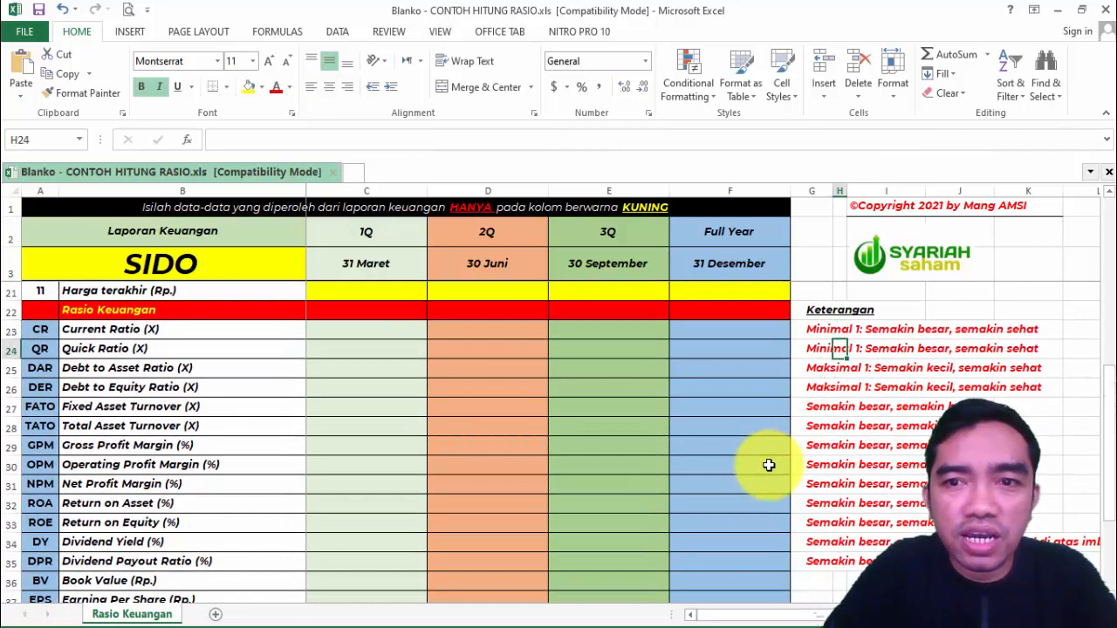
pyautogui.press('Down')
pyautogui.press('Down')
pyautogui.press('Down')
pyautogui.press('Down')
pyautogui.press('Down')
pyautogui.press('Down')
pyautogui.press('Down')
pyautogui.press('Down')
pyautogui.press('Down')
pyautogui.press('Down')
pyautogui.press('Down')
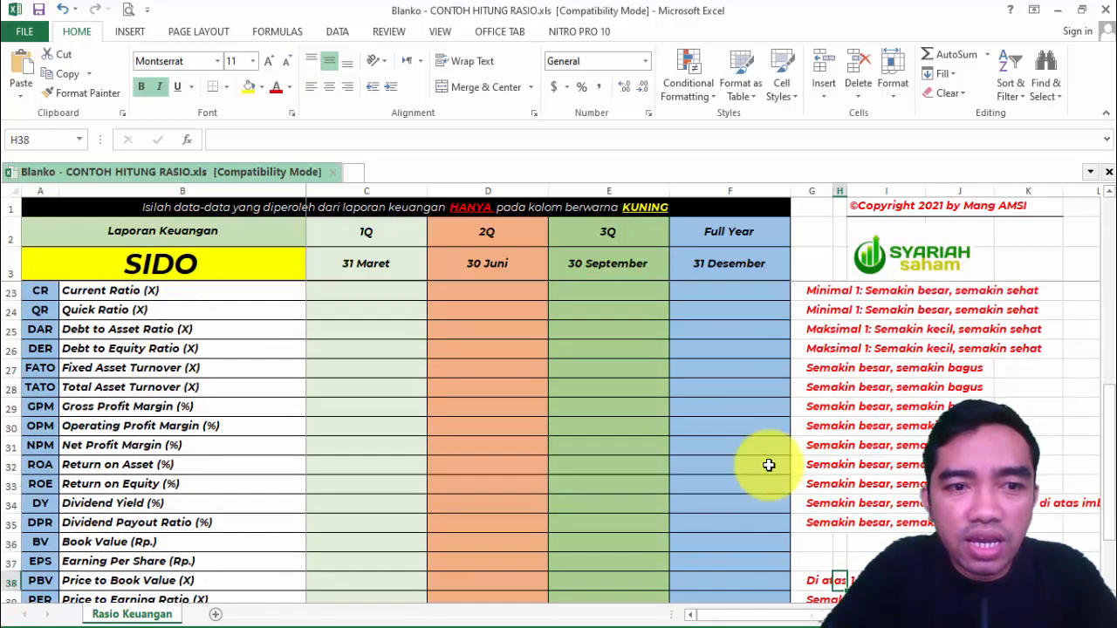
pyautogui.press('Left')
pyautogui.press('Up')
pyautogui.press('Down')
pyautogui.press('Down')
pyautogui.press('Down')
pyautogui.press('Down')
pyautogui.press('Down')
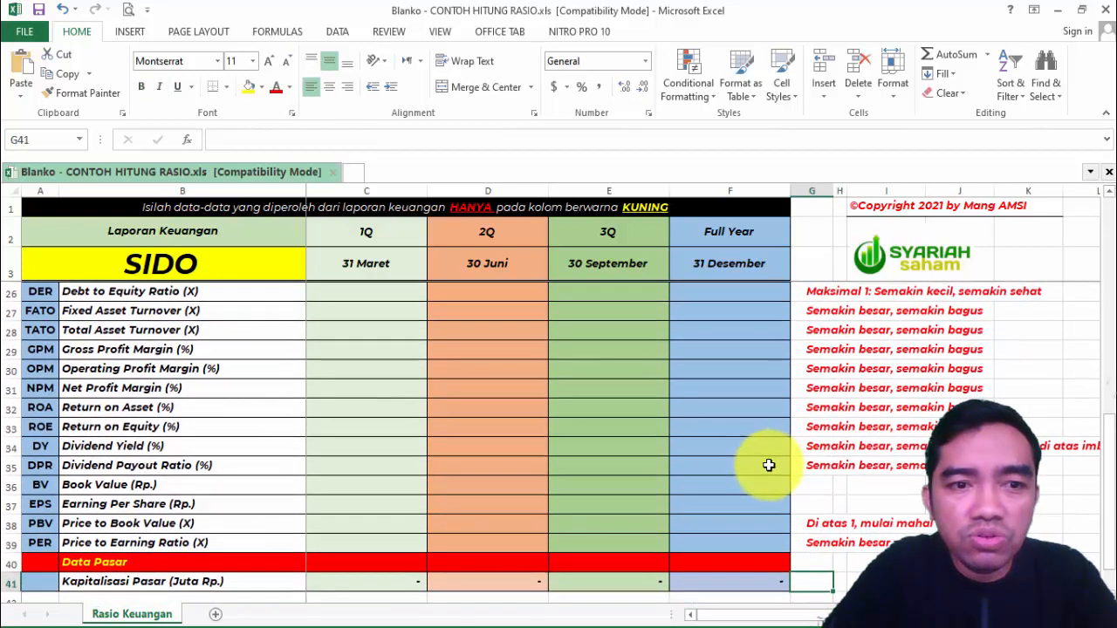
pyautogui.press('Up')
pyautogui.press('Up')
pyautogui.press('Down')
pyautogui.press('Down')
pyautogui.press('Up')
pyautogui.press('Up')
pyautogui.press('Up')
pyautogui.press('Up')
pyautogui.press('Up')
pyautogui.press('Up')
pyautogui.press('Up')
pyautogui.press('Up')
pyautogui.press('Up')
pyautogui.press('Up')
pyautogui.press('Up')
pyautogui.press('Up')
pyautogui.press('Up')
pyautogui.press('Up')
pyautogui.press('Up')
pyautogui.press('Up')
pyautogui.press('Up')
pyautogui.press('Up')
pyautogui.press('Up')
pyautogui.press('Up')
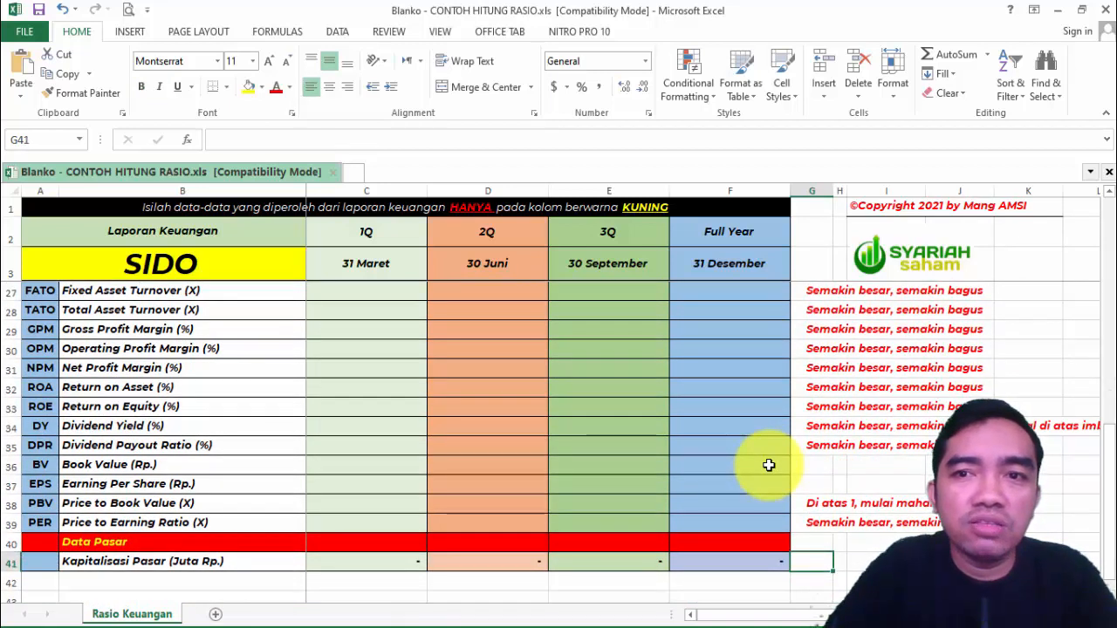
pyautogui.press('Up')
pyautogui.press('Up')
pyautogui.press('Up')
pyautogui.press('Up')
pyautogui.press('Up')
pyautogui.press('Up')
pyautogui.press('Up')
pyautogui.press('Up')
pyautogui.press('Up')
pyautogui.press('Up')
pyautogui.press('Up')
pyautogui.press('Up')
pyautogui.press('Up')
pyautogui.press('Up')
pyautogui.press('Up')
pyautogui.press('Up')
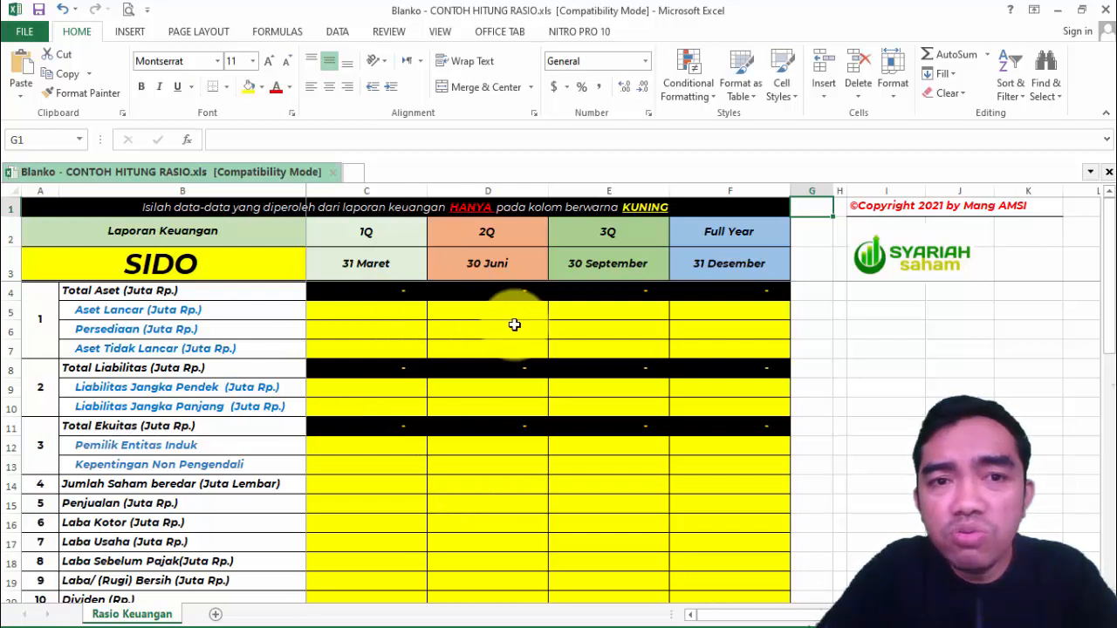
# Examine the period headings from 1Q through 2Q and 3Q to Full Year in row 2.
pyautogui.click(388, 229)
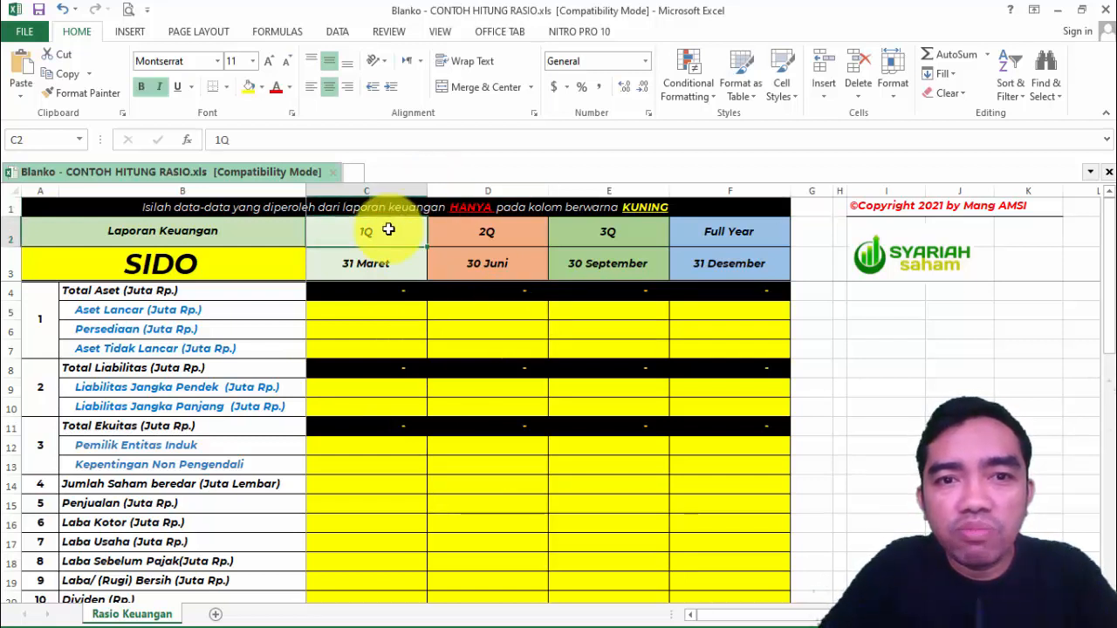
pyautogui.press('Right')
pyautogui.press('Left')
pyautogui.press('Right')
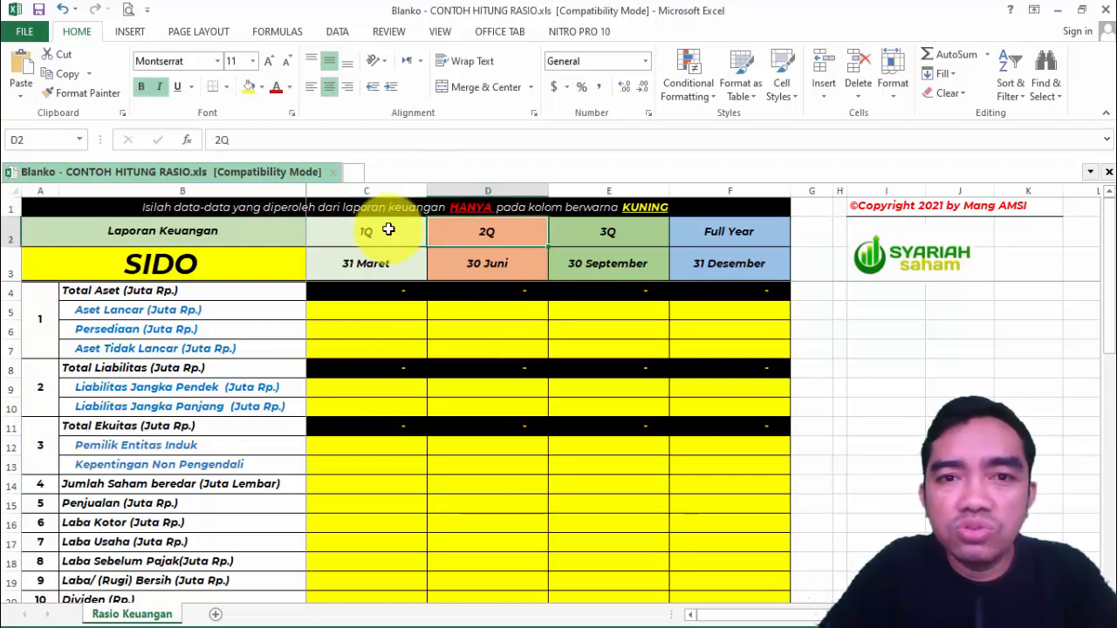
pyautogui.press('Left')
pyautogui.press('Right')
pyautogui.press('Right')
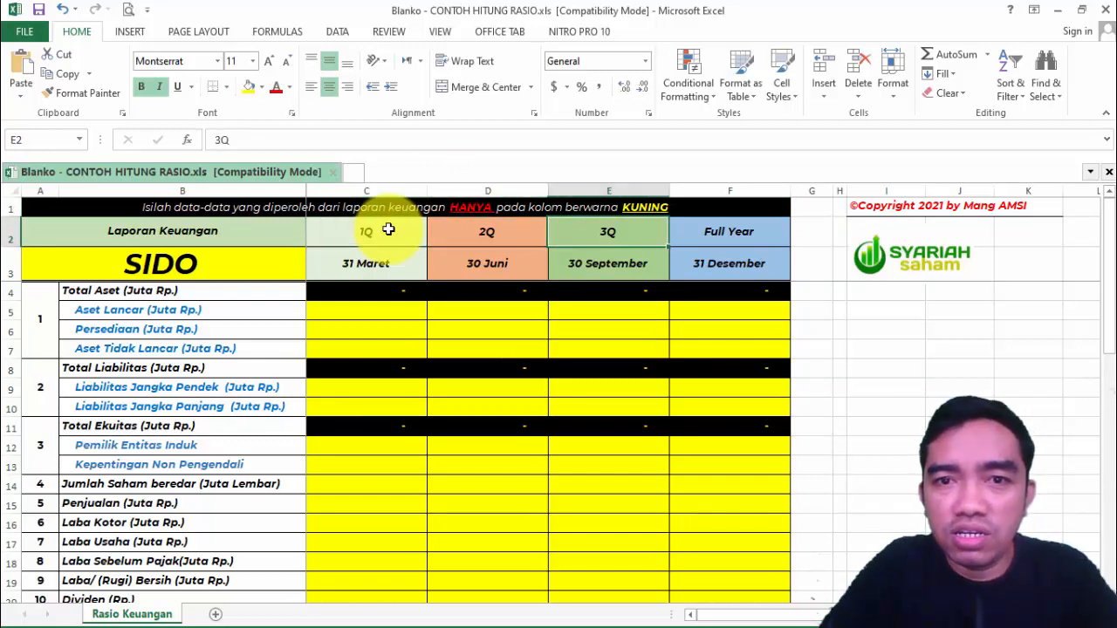
pyautogui.press('Right')
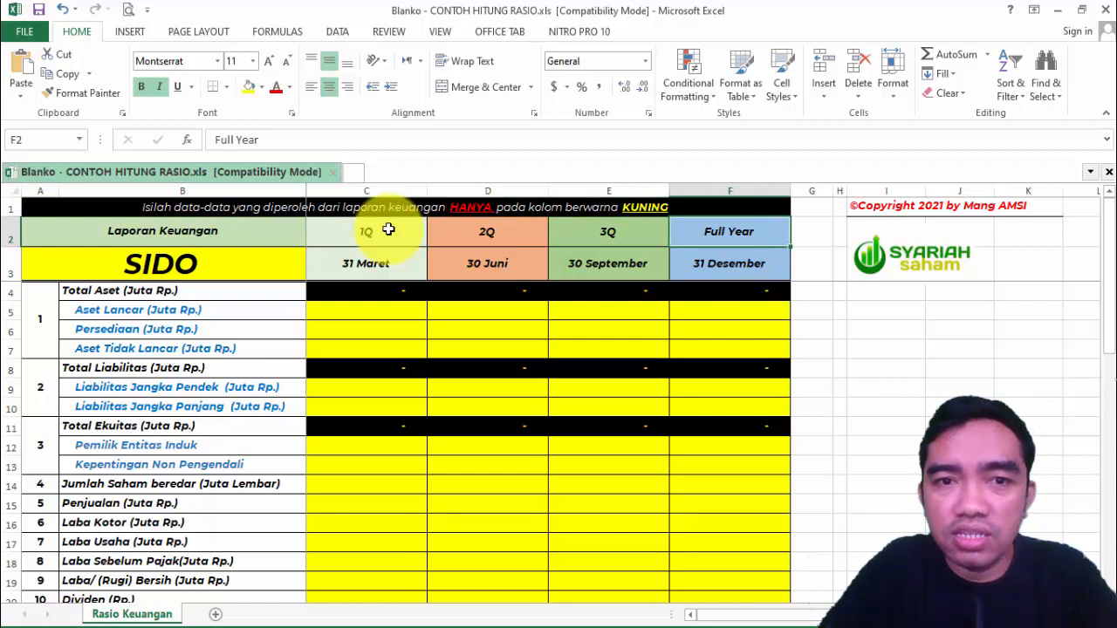
# Examine the Aset Lancar input cells and period headings in the 1Q and 2Q columns.
pyautogui.press('Left')
pyautogui.press('Left')
pyautogui.press('Left')
pyautogui.press('Down')
pyautogui.press('Down')
pyautogui.press('Down')
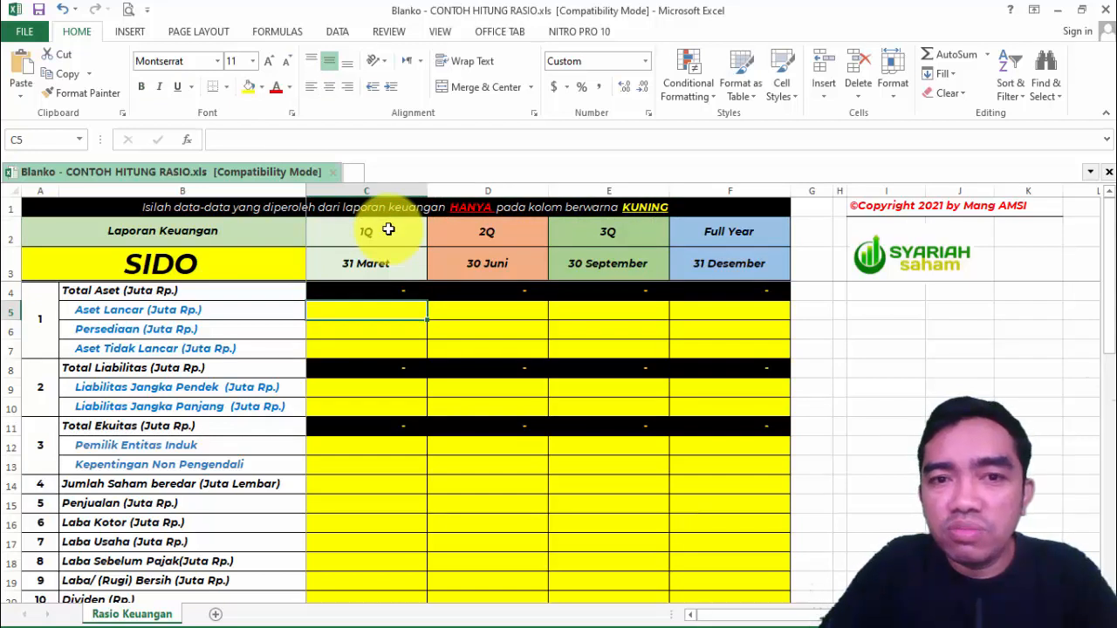
pyautogui.press('Right')
pyautogui.press('Left')
pyautogui.press('Right')
pyautogui.press('Left')
pyautogui.press('Up')
pyautogui.press('Up')
pyautogui.press('Up')
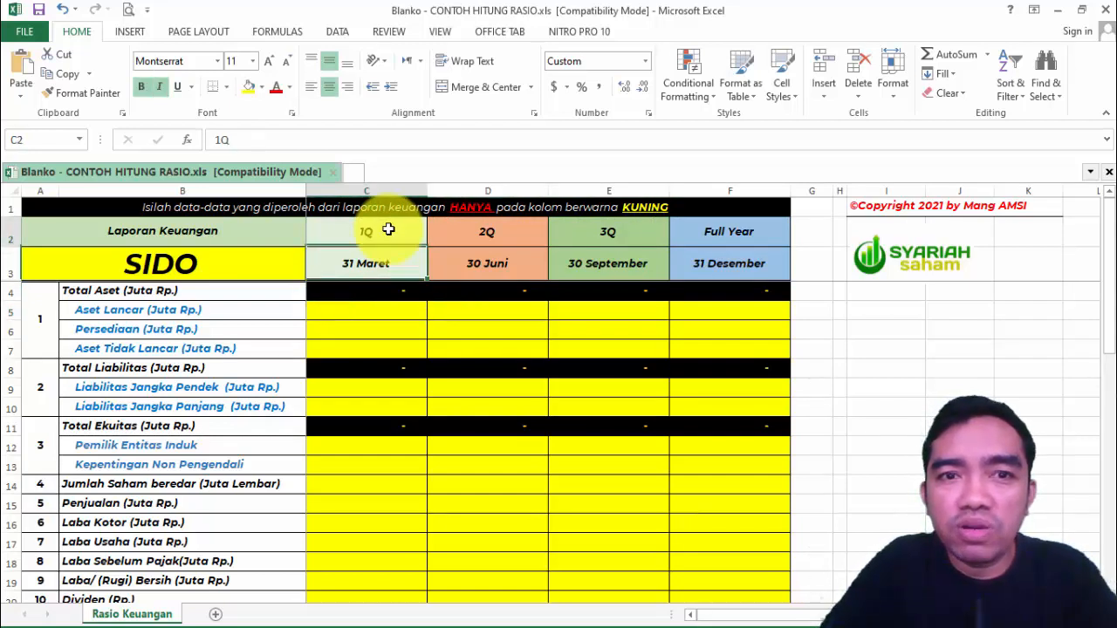
pyautogui.press('Right')
pyautogui.press('Down')
pyautogui.press('Down')
pyautogui.press('Down')
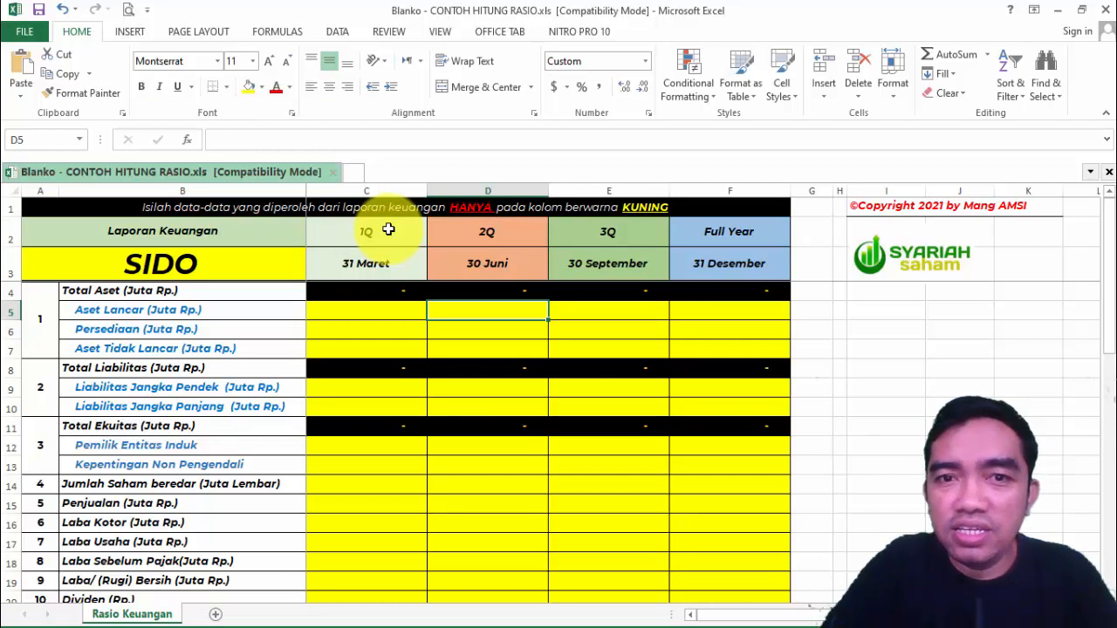
pyautogui.click(389, 230)
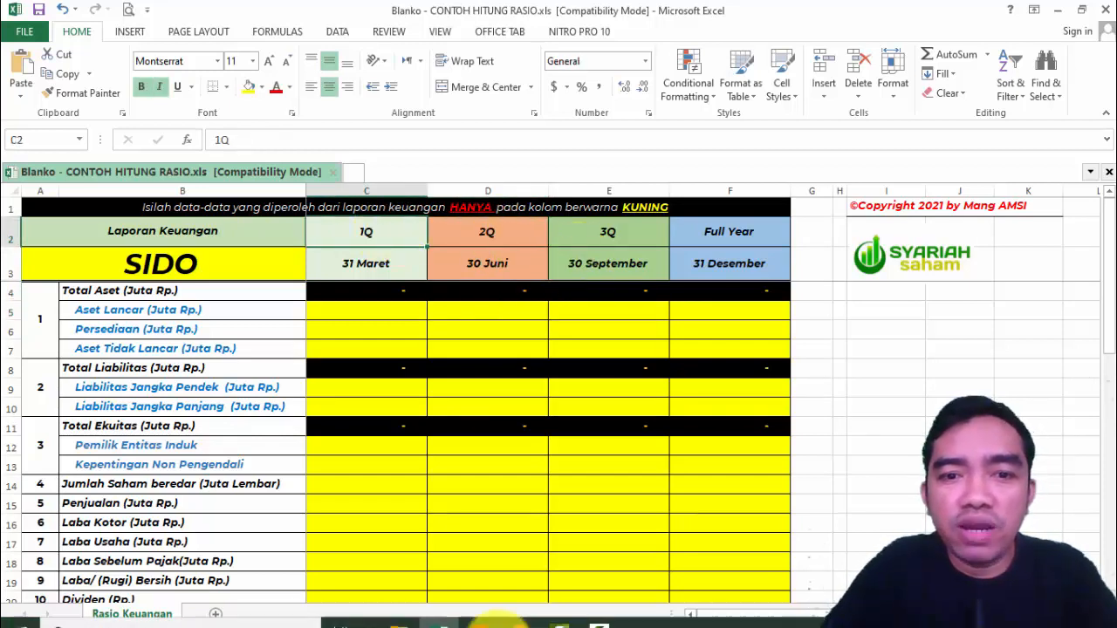
# Check the reporting period on the SIDO PDF cover in Acrobat Reader, and select the 3Q Aset Lancar cell E5 in Excel.
pyautogui.click(476, 623)
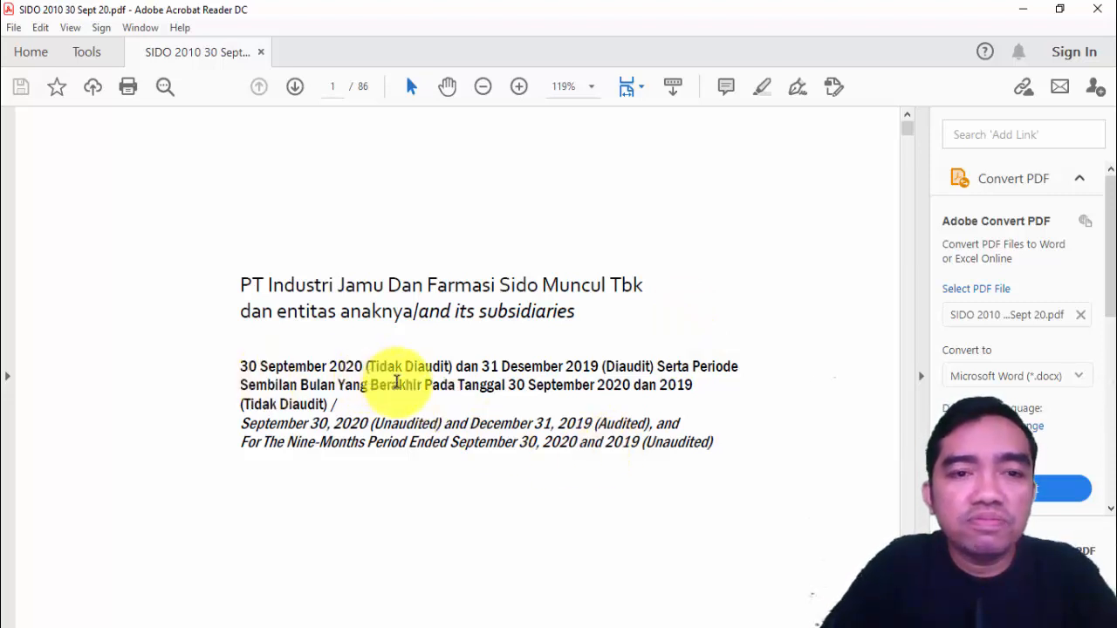
pyautogui.moveTo(474, 623)
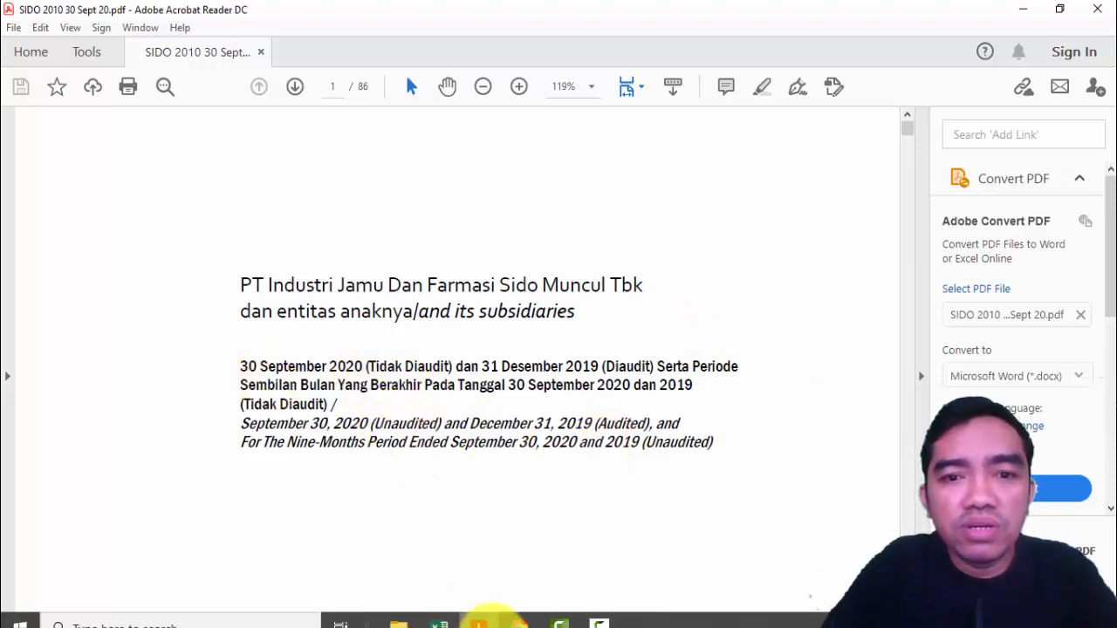
pyautogui.click(439, 623)
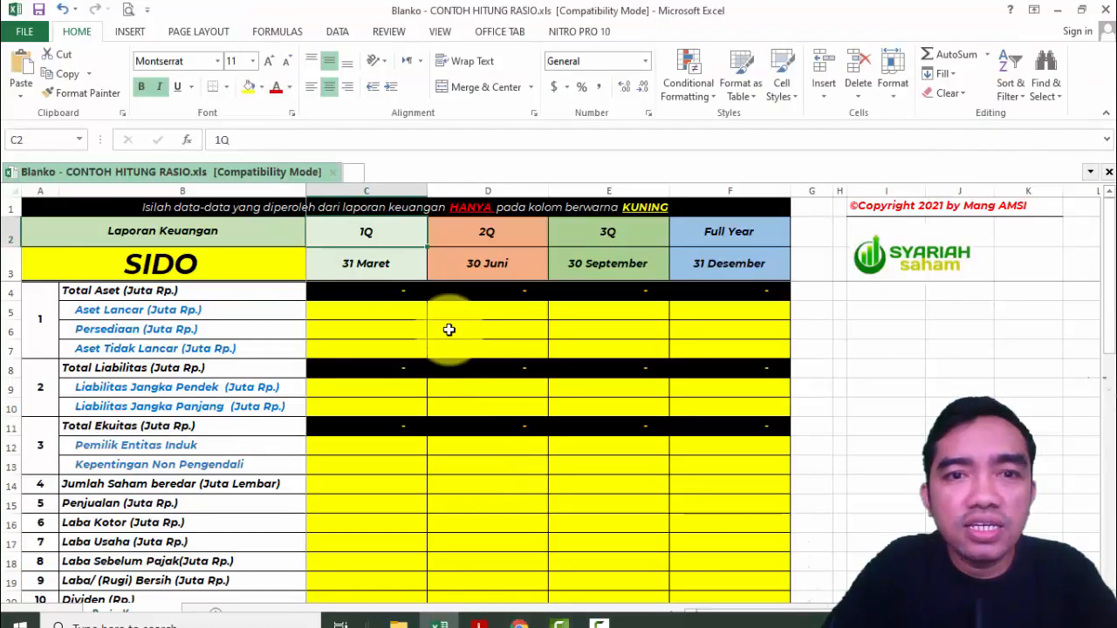
pyautogui.click(631, 263)
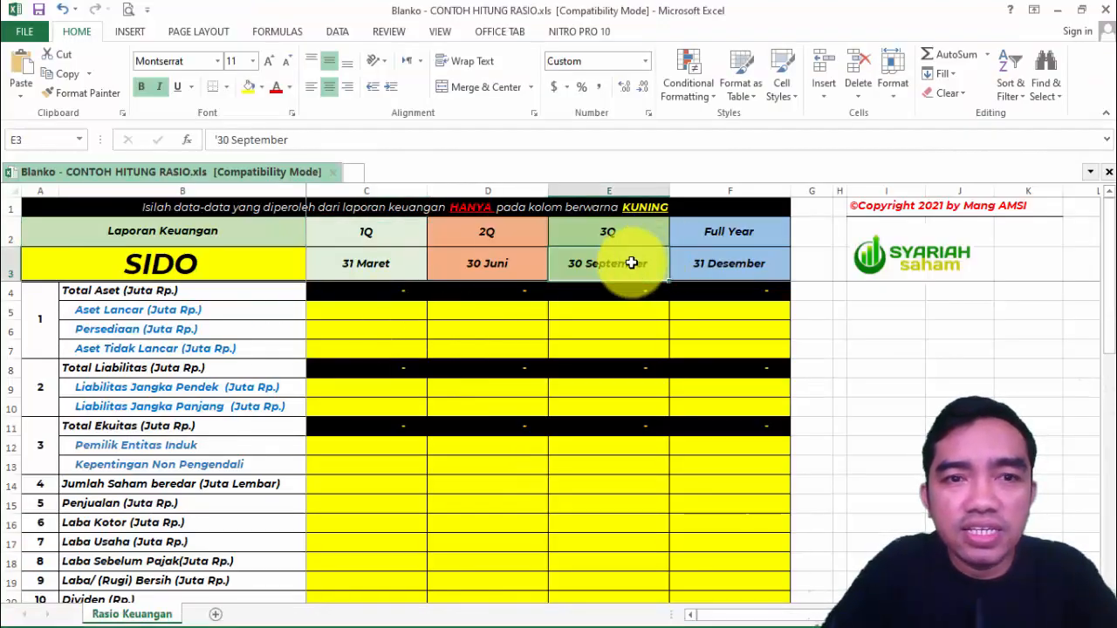
pyautogui.press('Down')
pyautogui.press('Down')
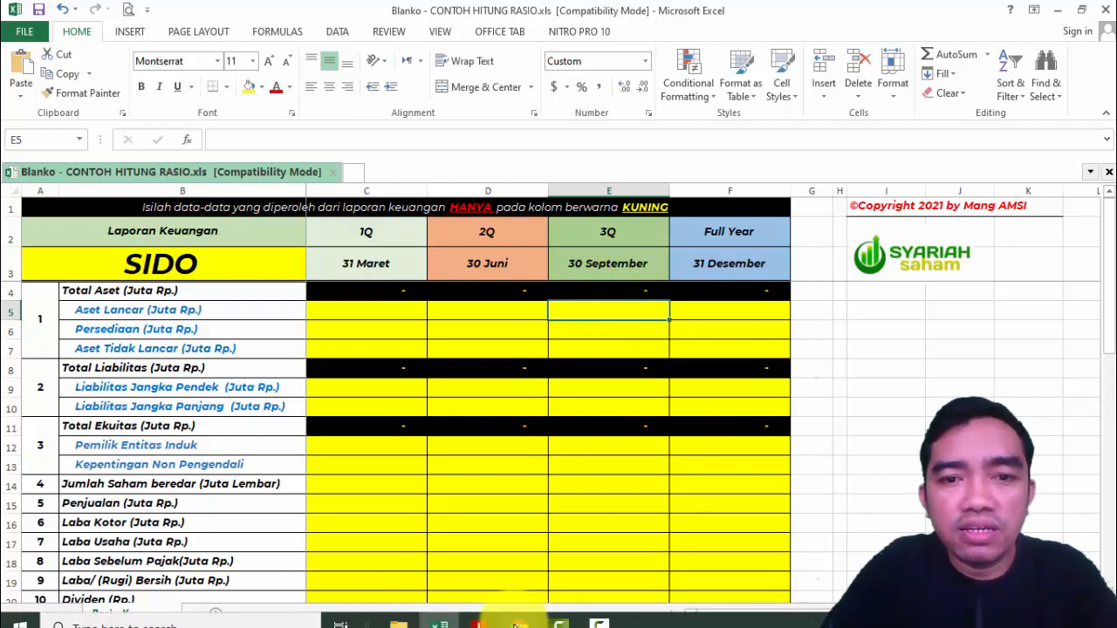
# Find the consolidated statement of financial position on page 4 of the SIDO PDF in Acrobat Reader and highlight its "Disajikan dalam jutaan Rupiah" unit note.
pyautogui.click(473, 621)
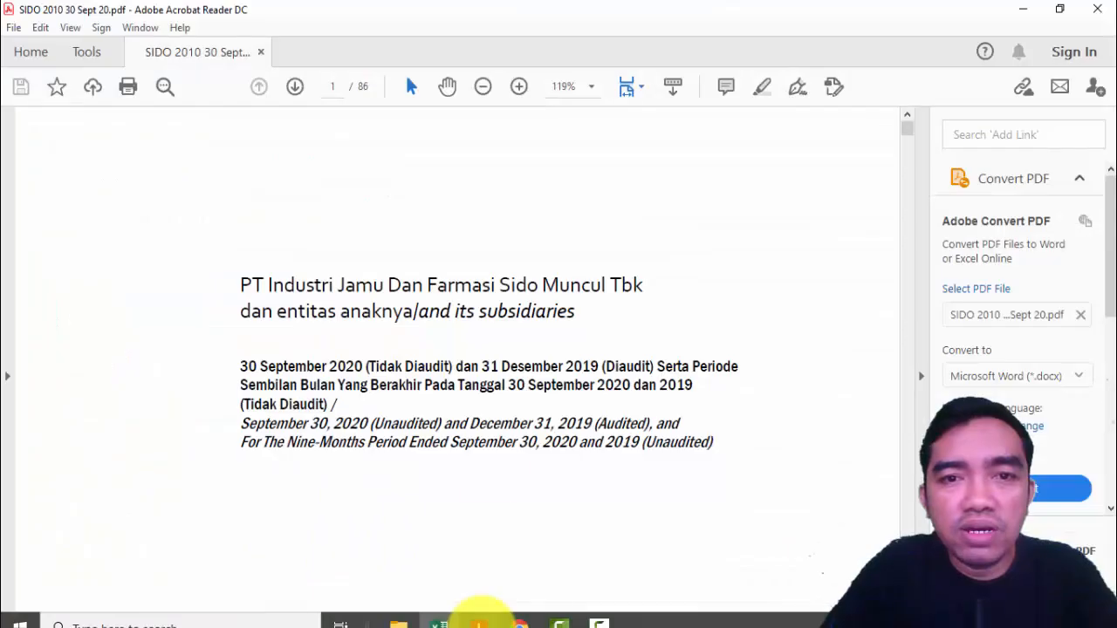
pyautogui.click(439, 623)
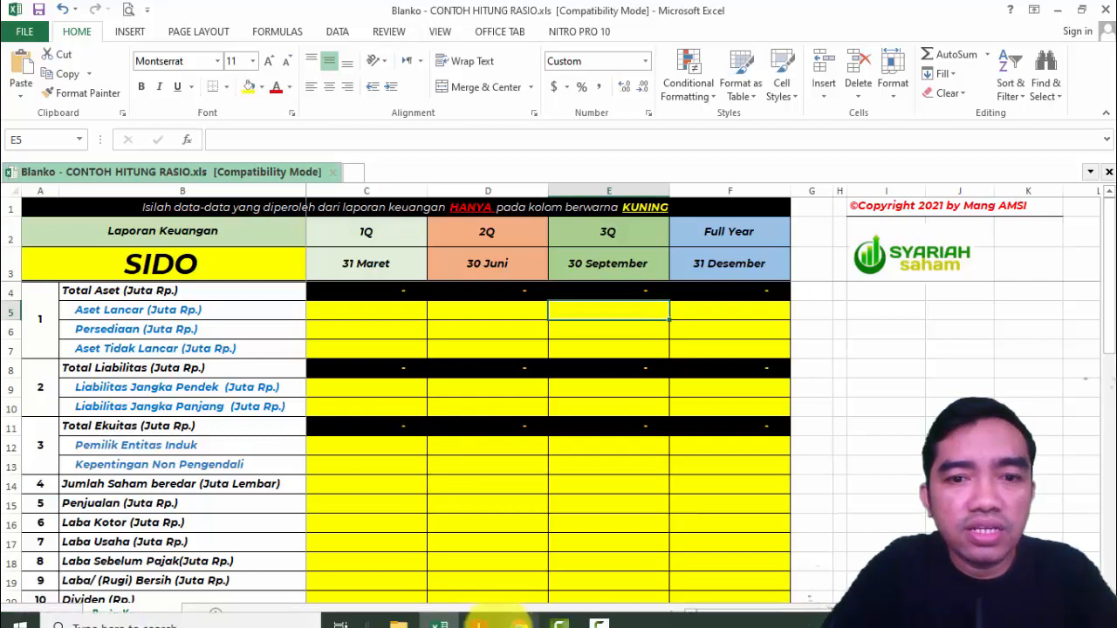
pyautogui.click(475, 621)
pyautogui.scroll(-5, 408, 214)
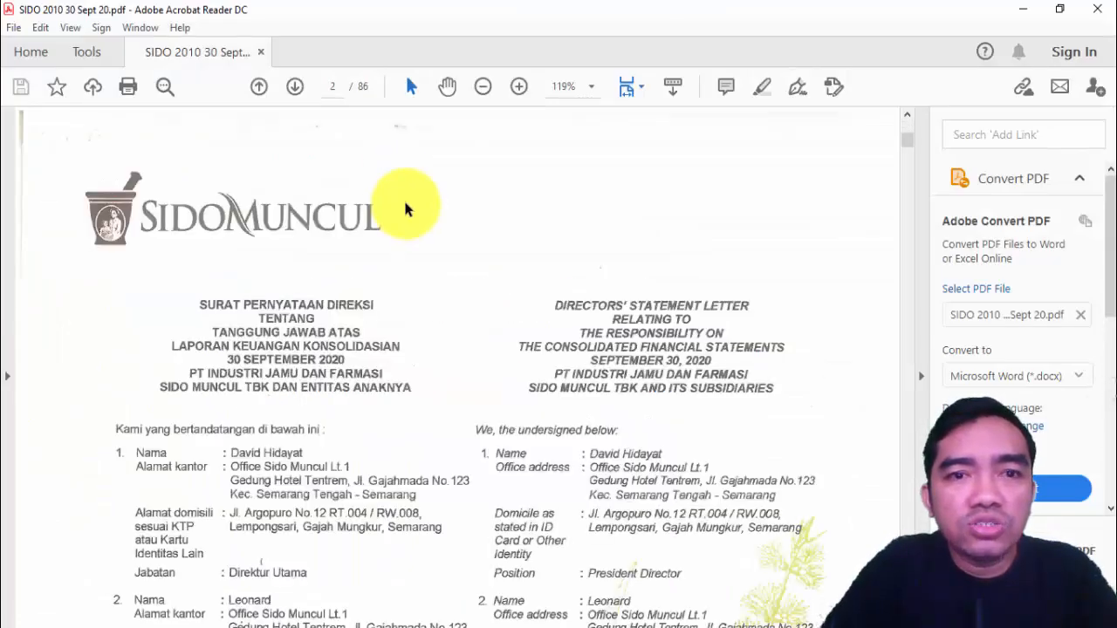
pyautogui.scroll(-15, 405, 208)
pyautogui.scroll(2, 405, 207)
pyautogui.scroll(1, 405, 208)
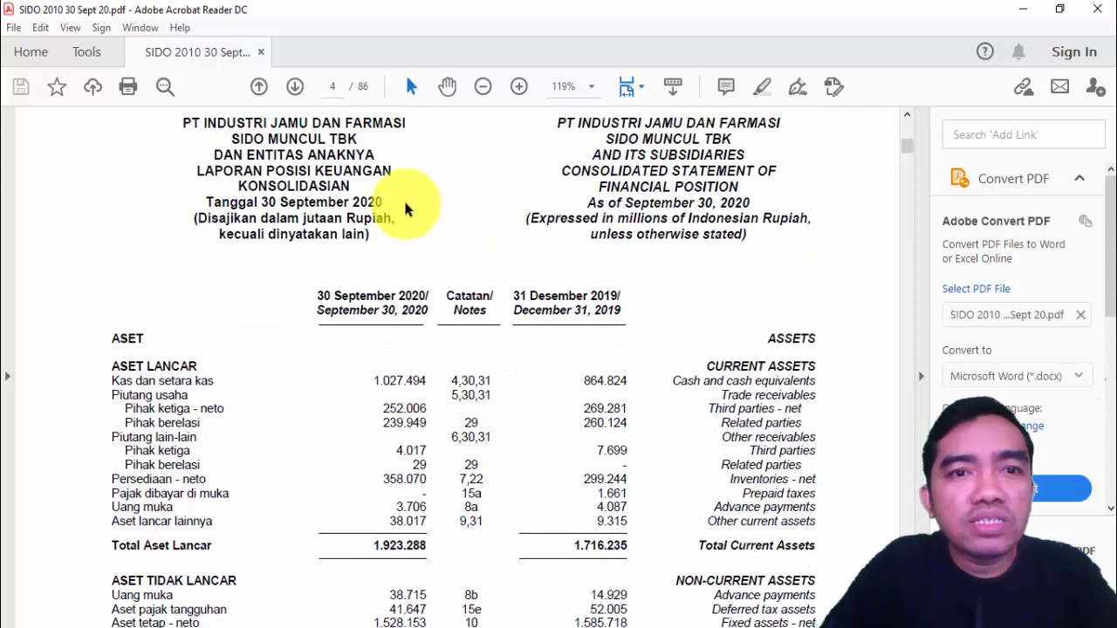
pyautogui.moveTo(193, 218)
pyautogui.mouseDown()
pyautogui.moveTo(349, 230)
pyautogui.moveTo(399, 219)
pyautogui.mouseUp()
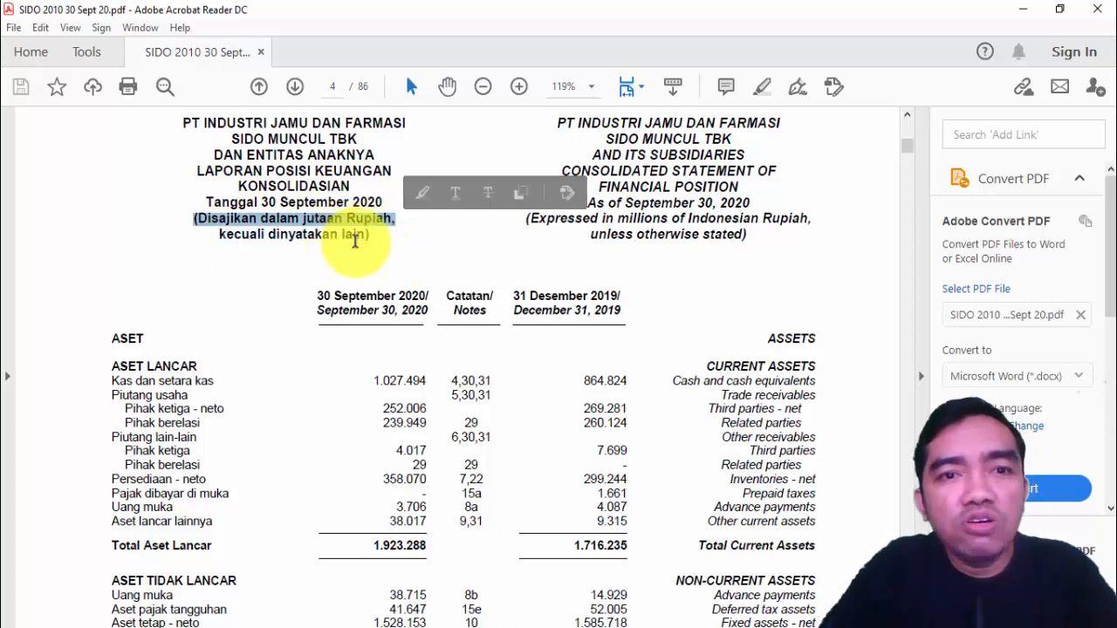
# Switch to Excel, check the units in the Total Aset and Aset Lancar labels, and select the 3Q Aset Lancar cell E5.
pyautogui.click(441, 623)
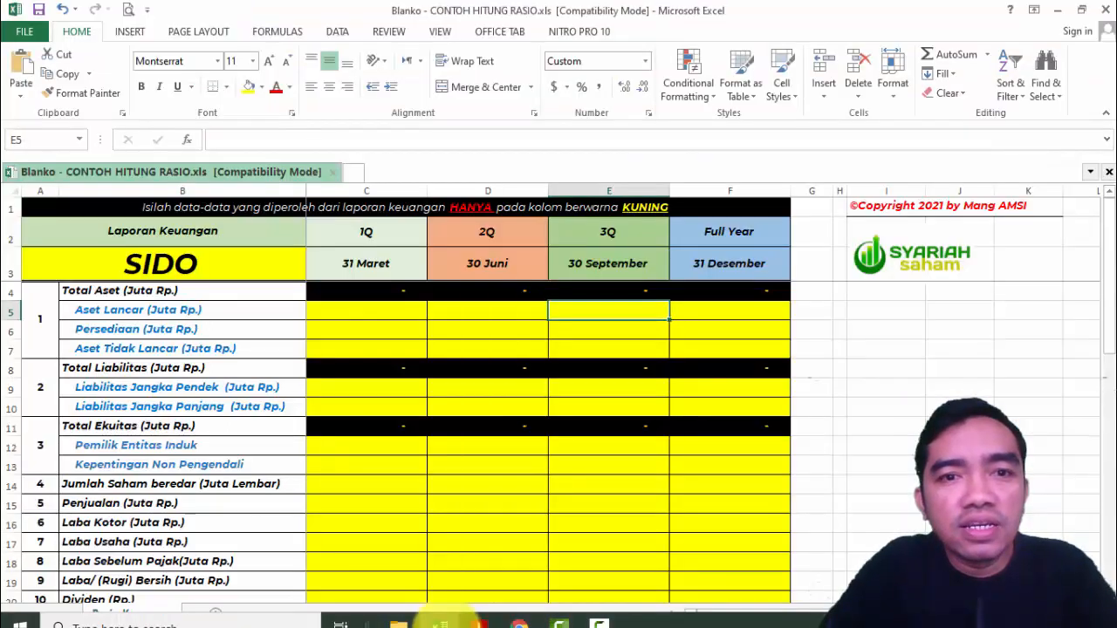
pyautogui.click(274, 309)
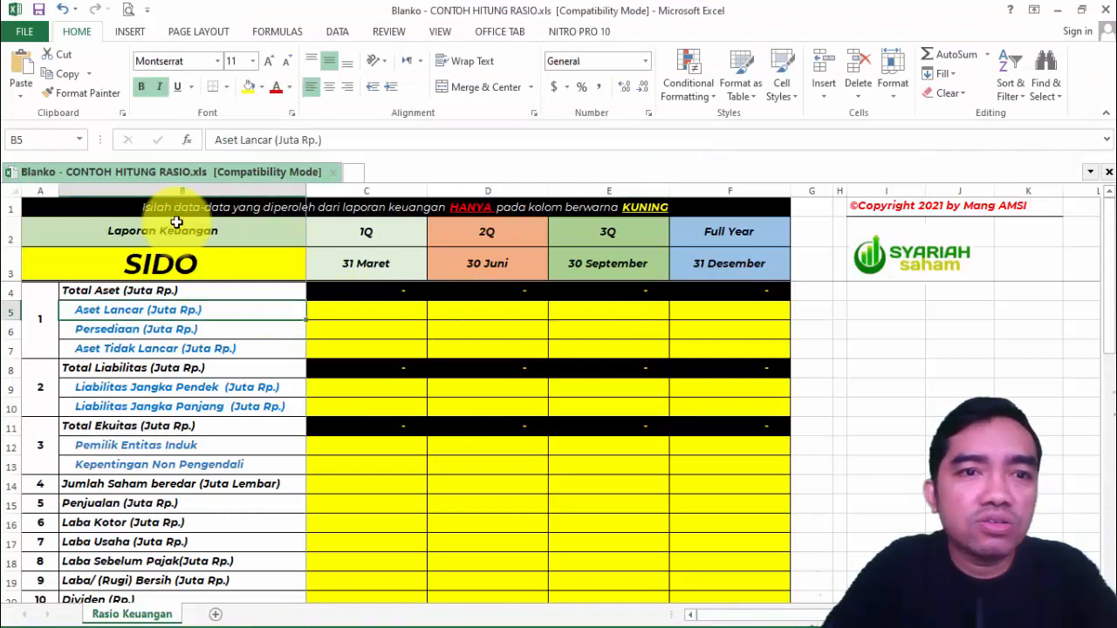
pyautogui.click(173, 291)
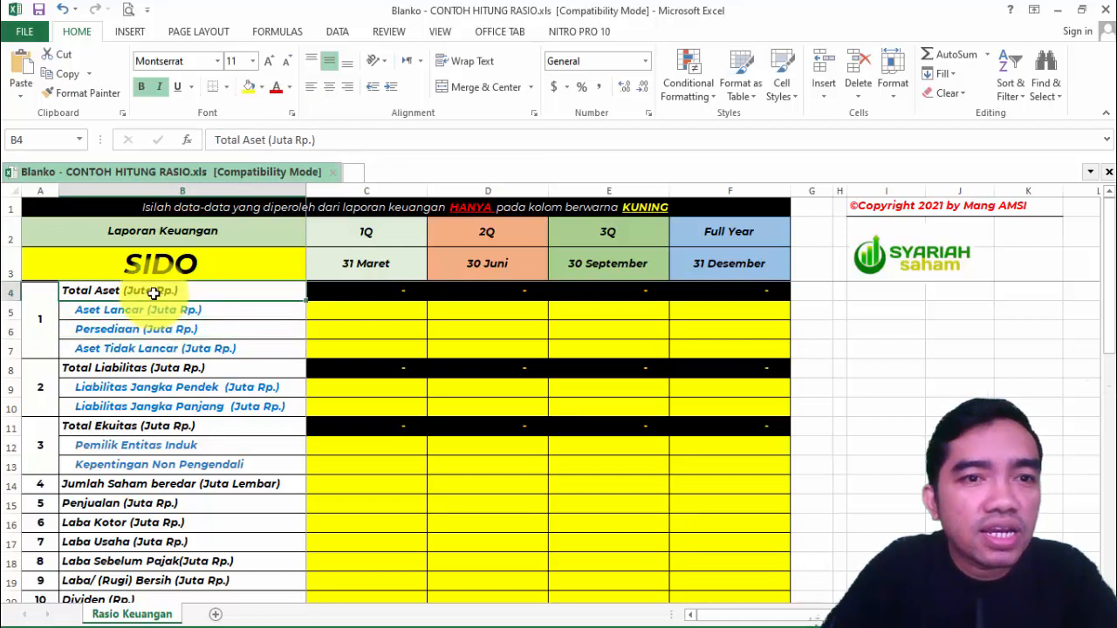
pyautogui.press('Down')
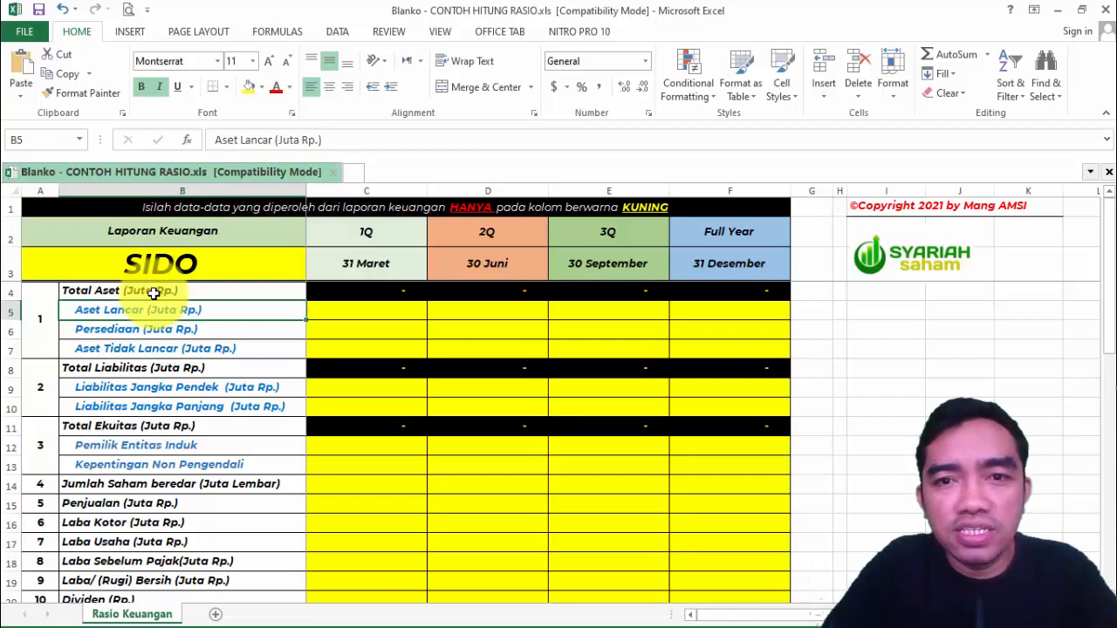
pyautogui.press('Right')
pyautogui.press('Right')
pyautogui.press('Right')
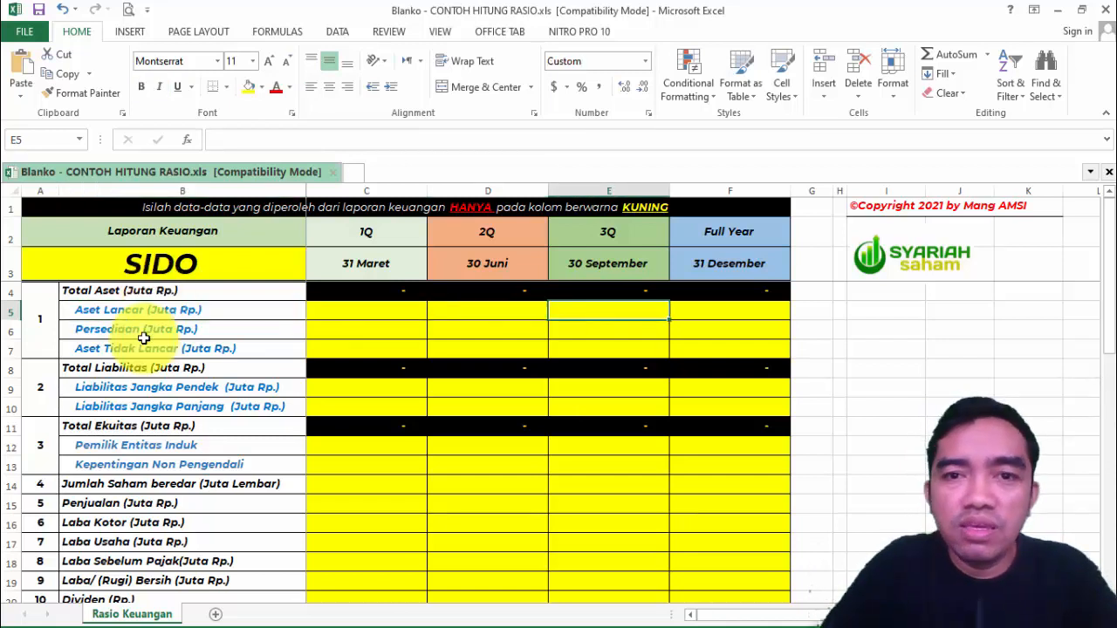
pyautogui.moveTo(140, 626)
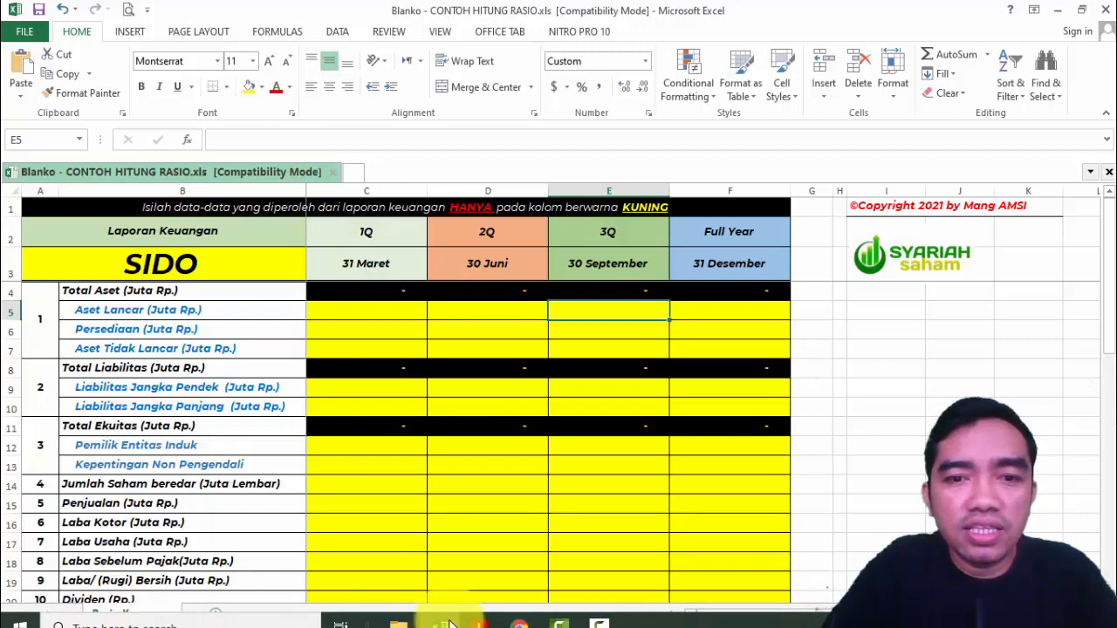
# Copy the 30 September 2020 Total Aset Lancar figure, 1.923.288, from the PDF in Acrobat Reader.
pyautogui.click(478, 625)
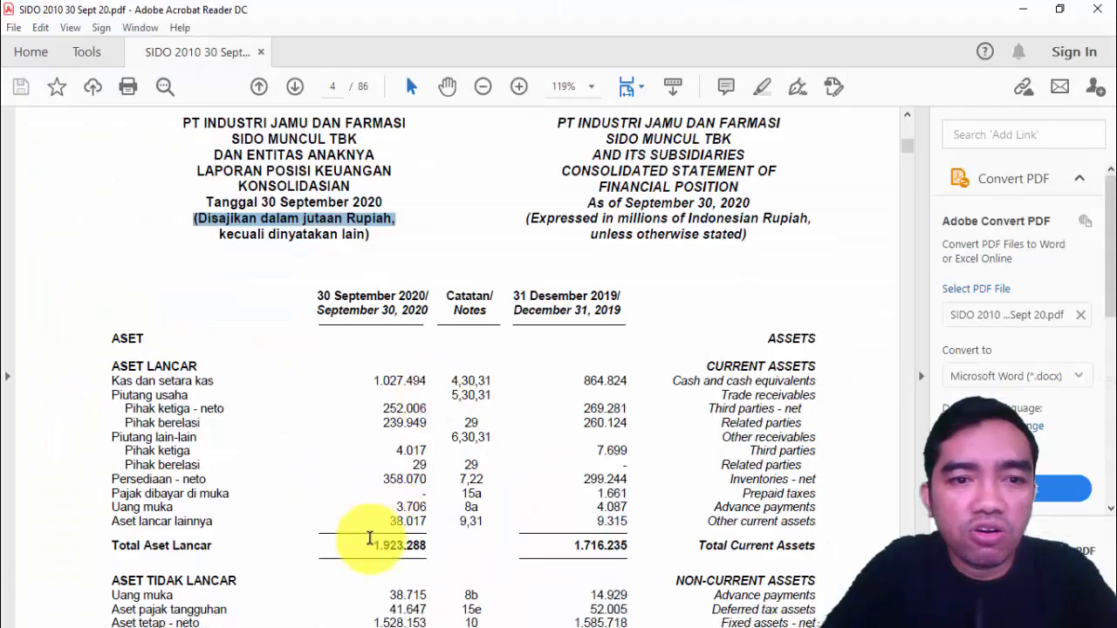
pyautogui.moveTo(369, 544); pyautogui.dragTo(428, 545)
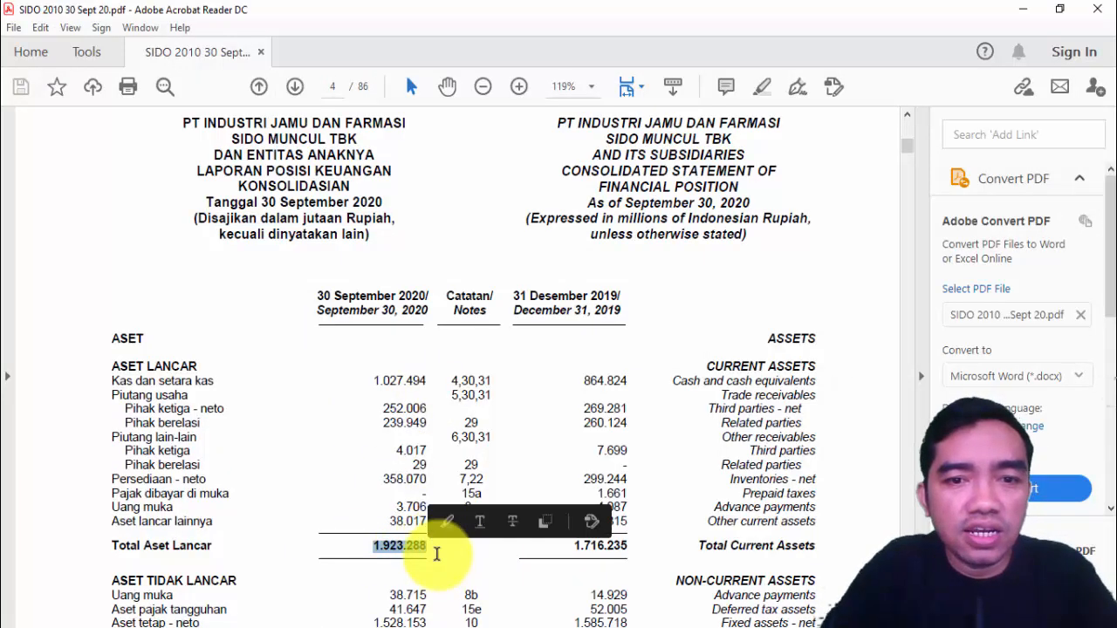
pyautogui.click(550, 528)
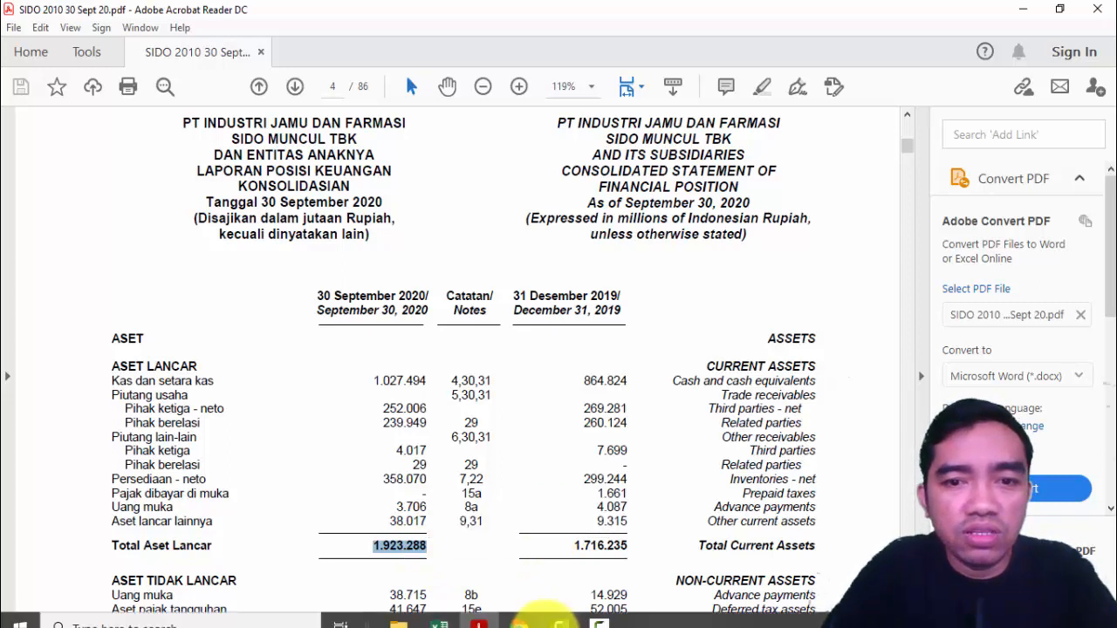
pyautogui.click(479, 615)
# Paste 1.923.288 as text only into the 3Q Aset Lancar cell E5 in Excel, and check the Total Aset formula in E4.
pyautogui.click(602, 310)
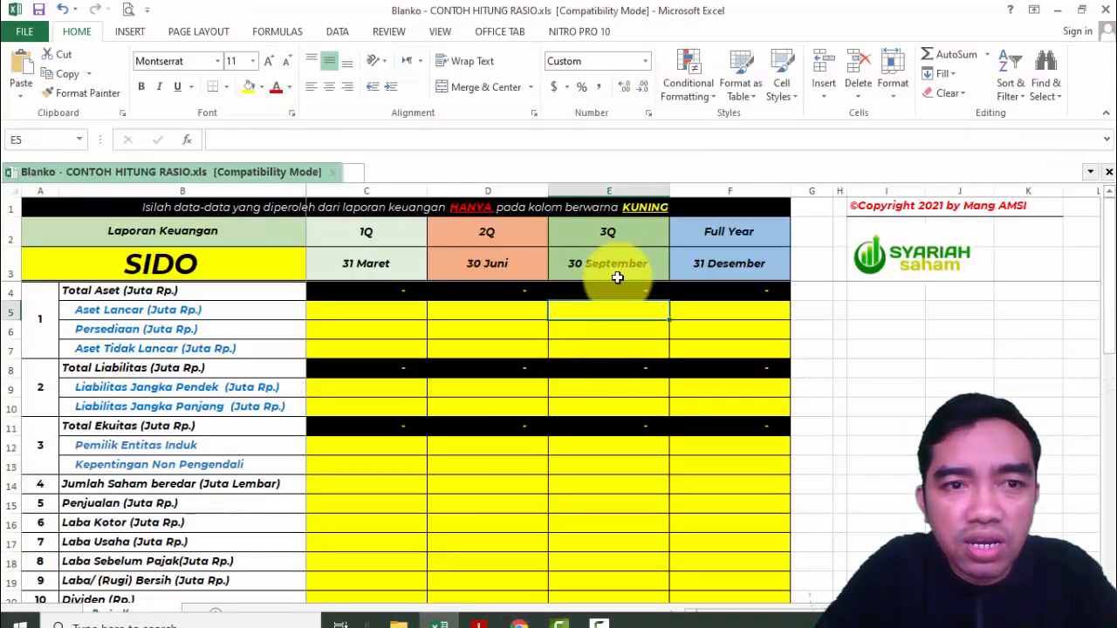
pyautogui.rightClick(595, 309)
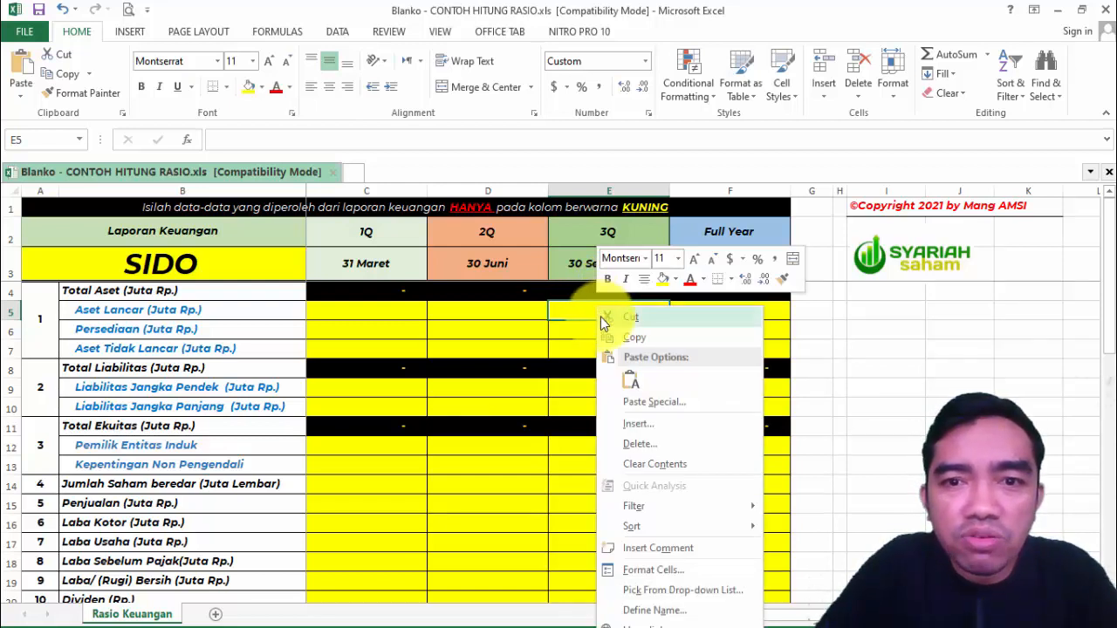
pyautogui.click(634, 383)
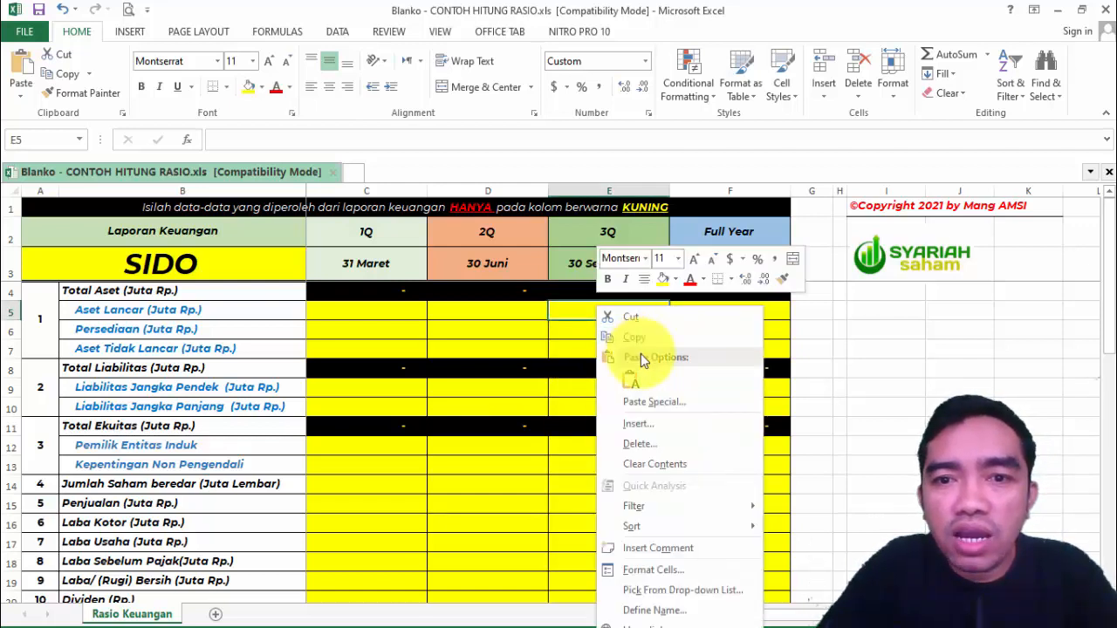
pyautogui.click(634, 384)
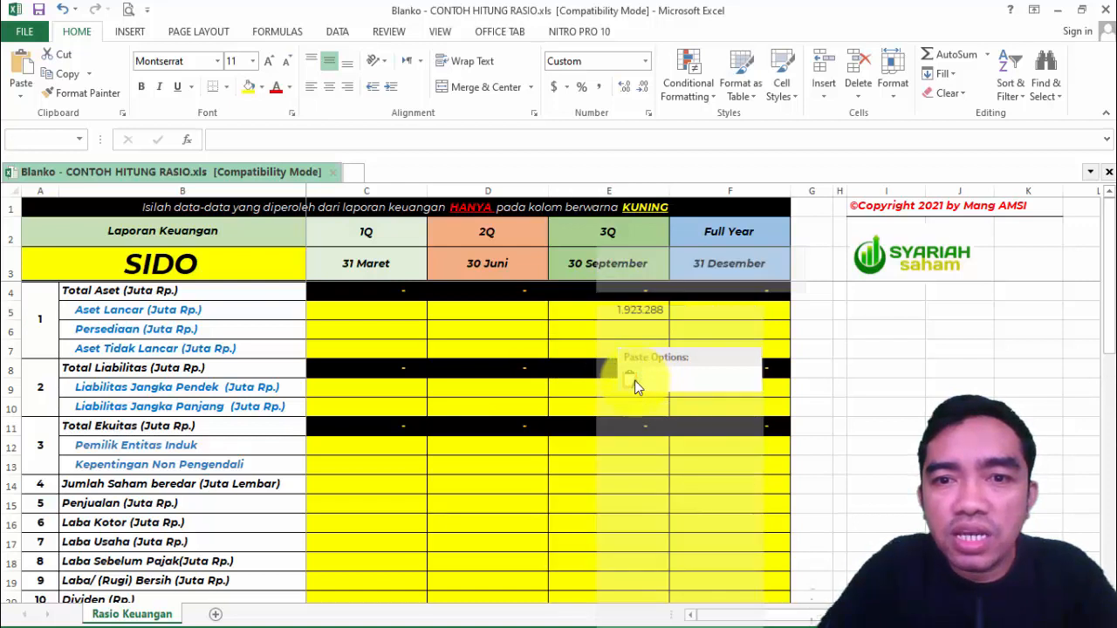
pyautogui.click(631, 292)
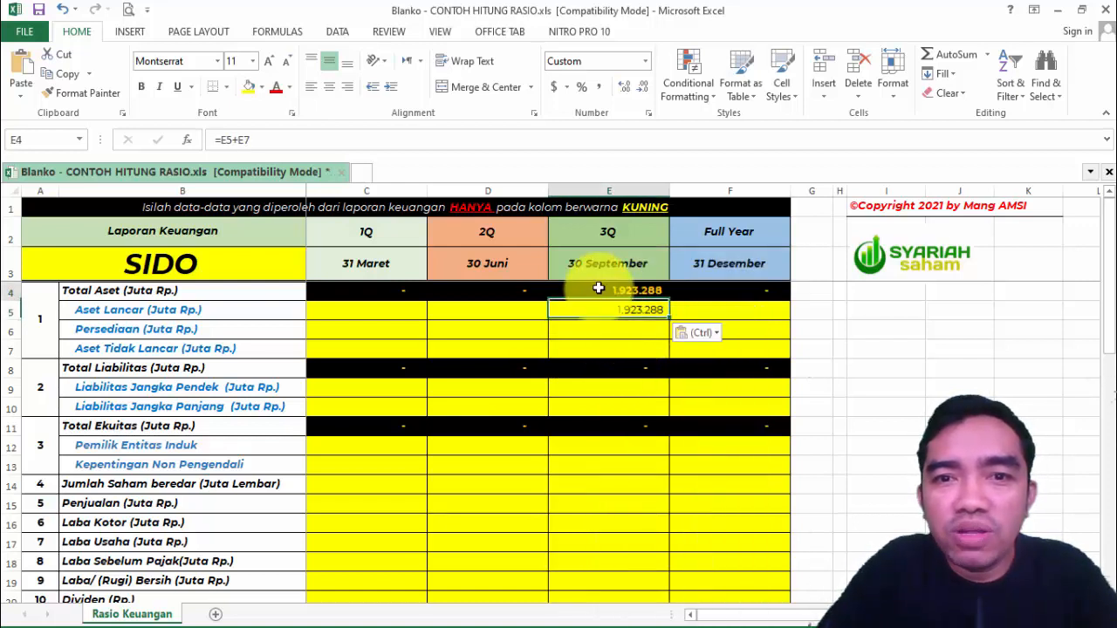
pyautogui.click(621, 317)
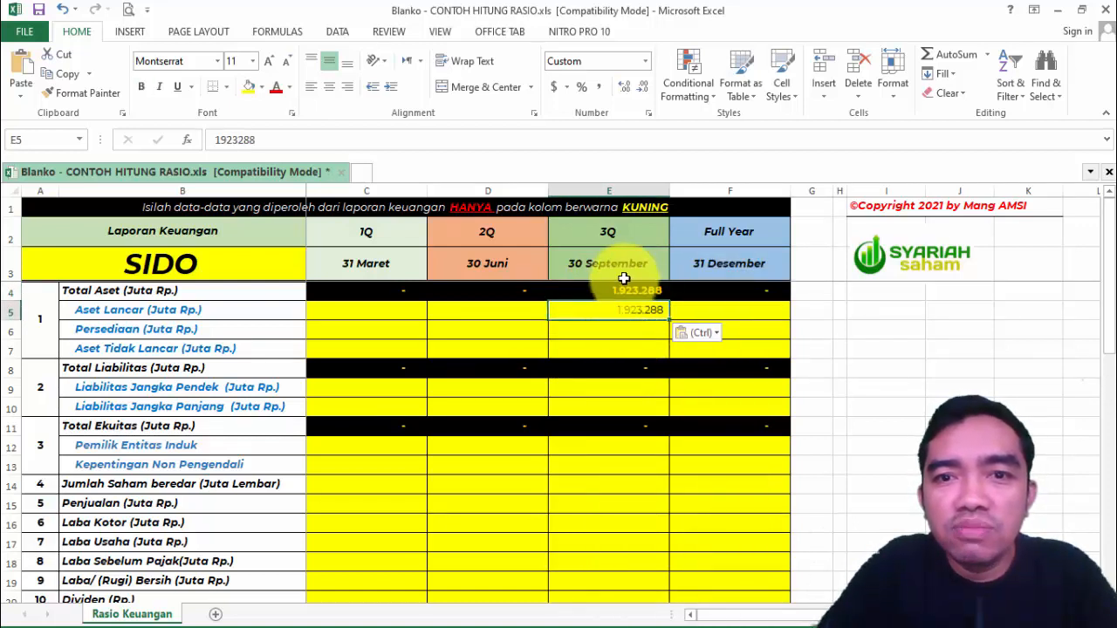
pyautogui.click(615, 289)
pyautogui.click(618, 310)
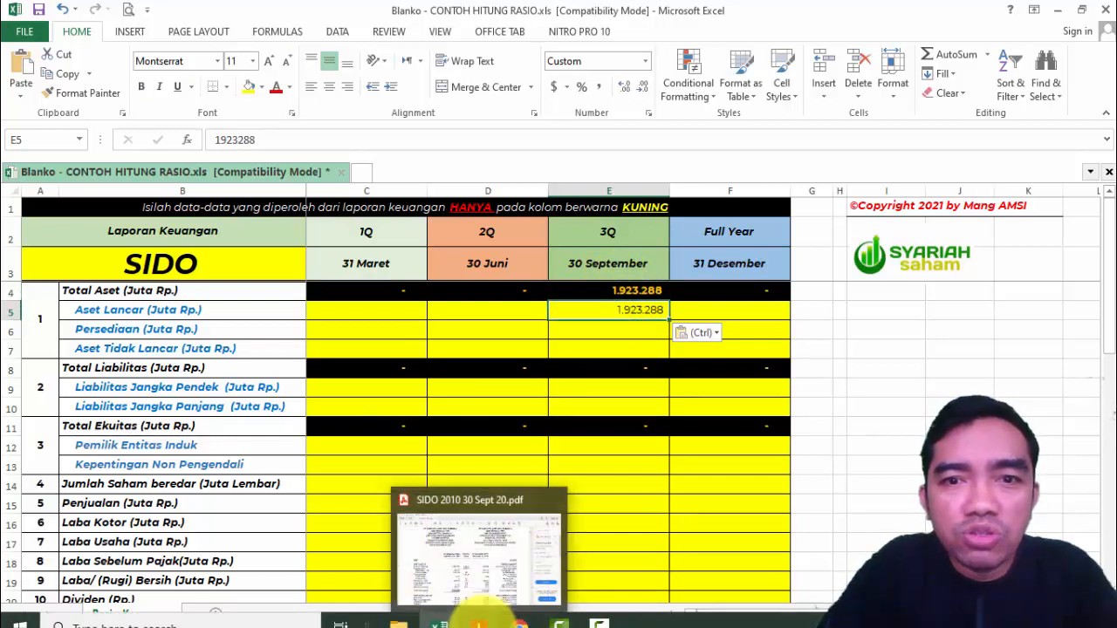
# Copy the 30 September 2020 Persediaan - neto figure, 358.070, from the PDF into the 3Q Persediaan cell E6 in Excel.
pyautogui.click(478, 621)
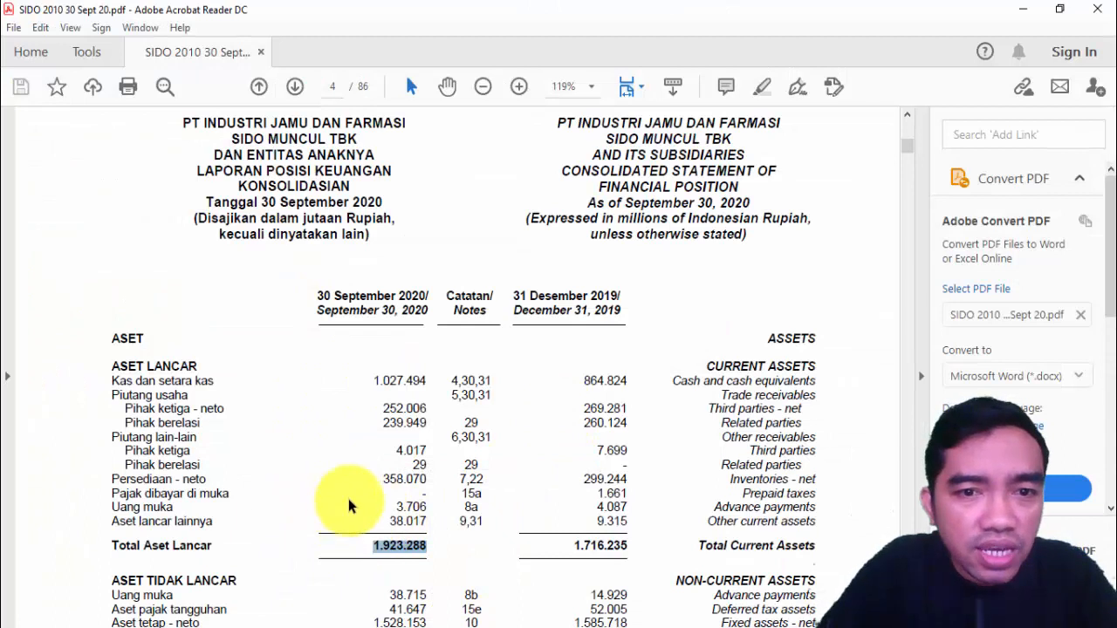
pyautogui.moveTo(383, 482); pyautogui.dragTo(427, 482)
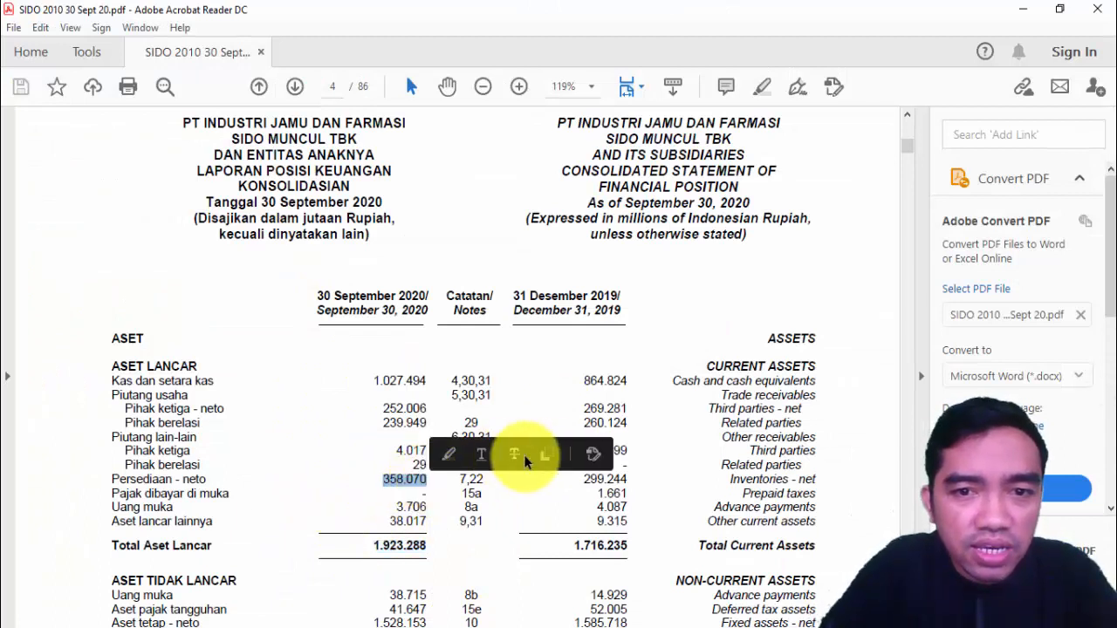
pyautogui.click(546, 455)
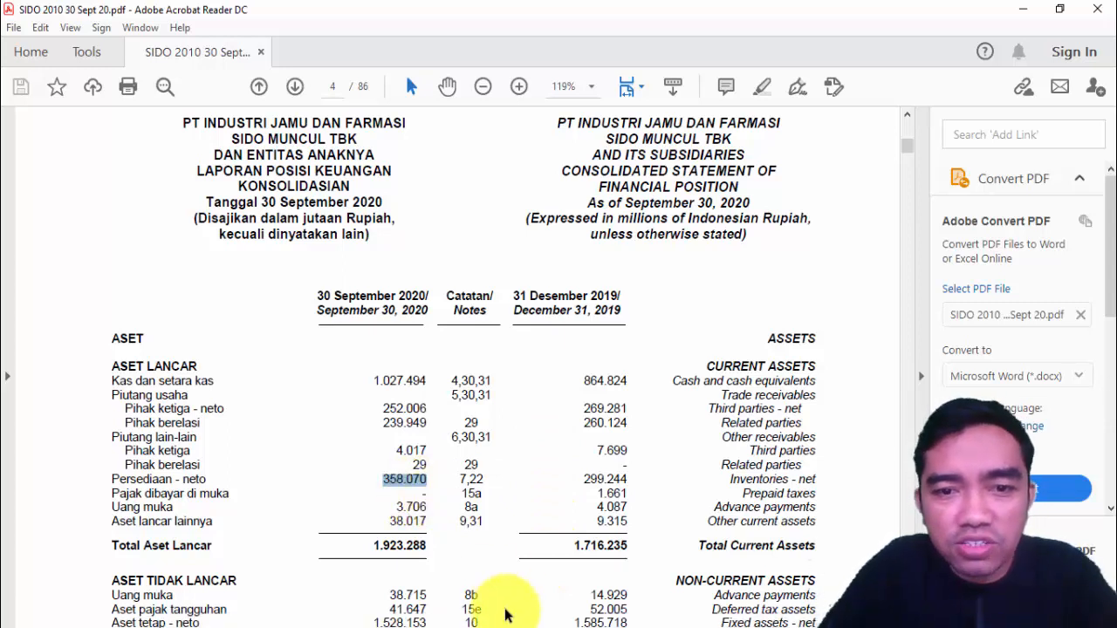
pyautogui.moveTo(520, 621)
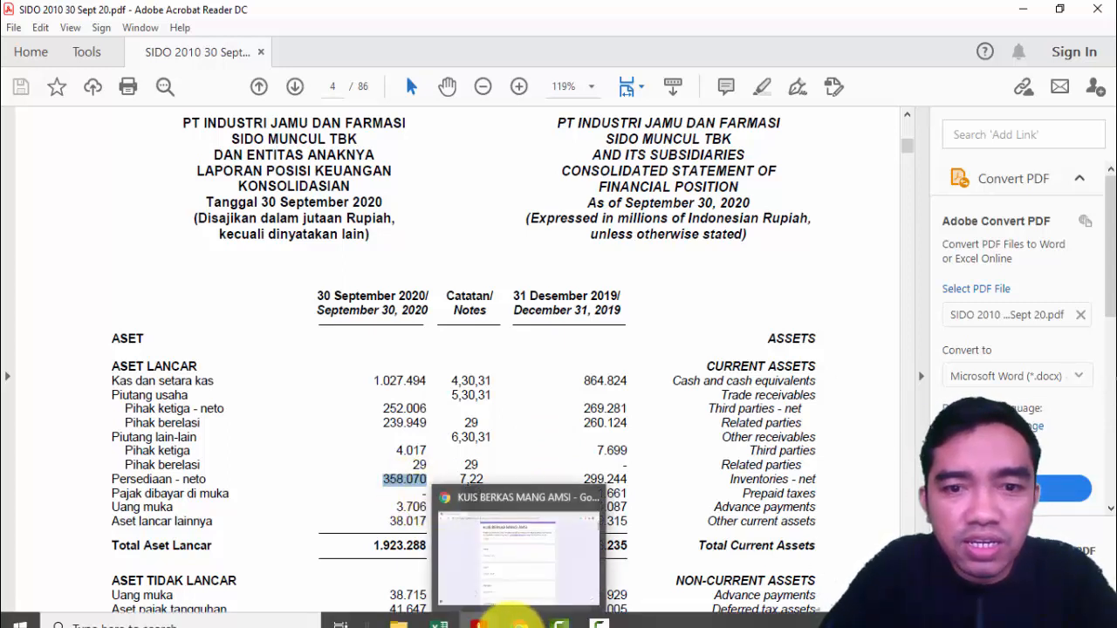
pyautogui.click(439, 622)
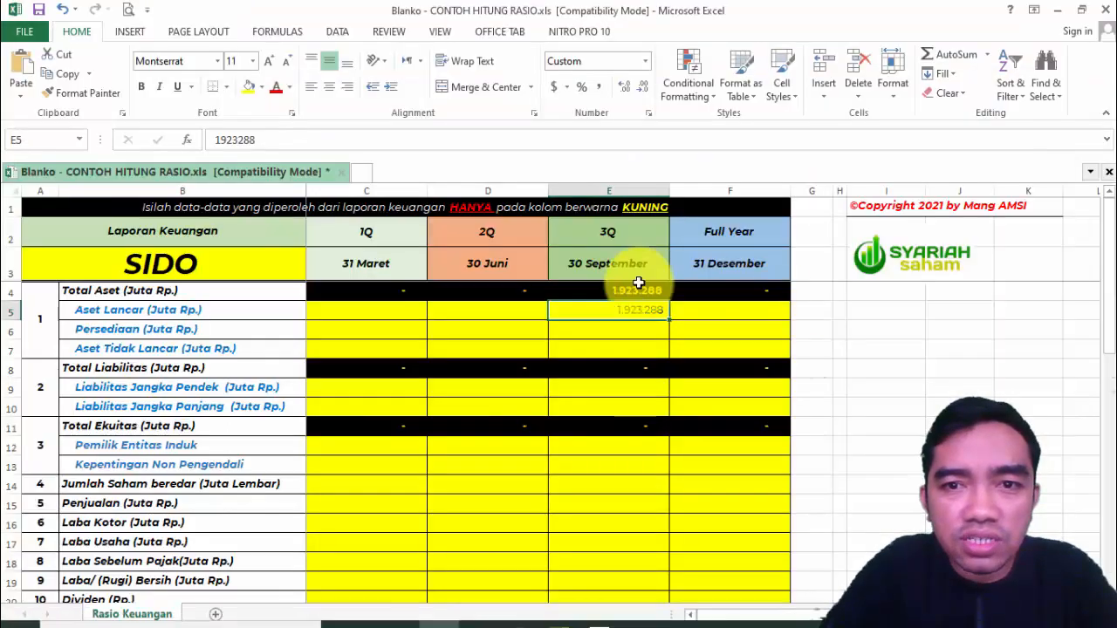
pyautogui.click(615, 326)
pyautogui.rightClick(615, 326)
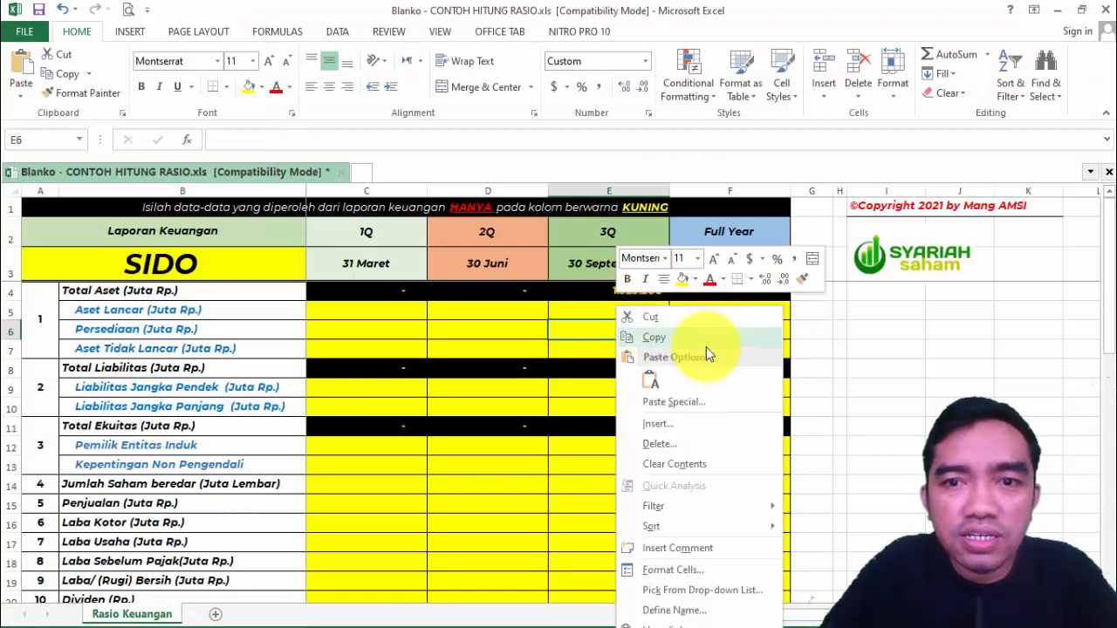
pyautogui.click(650, 383)
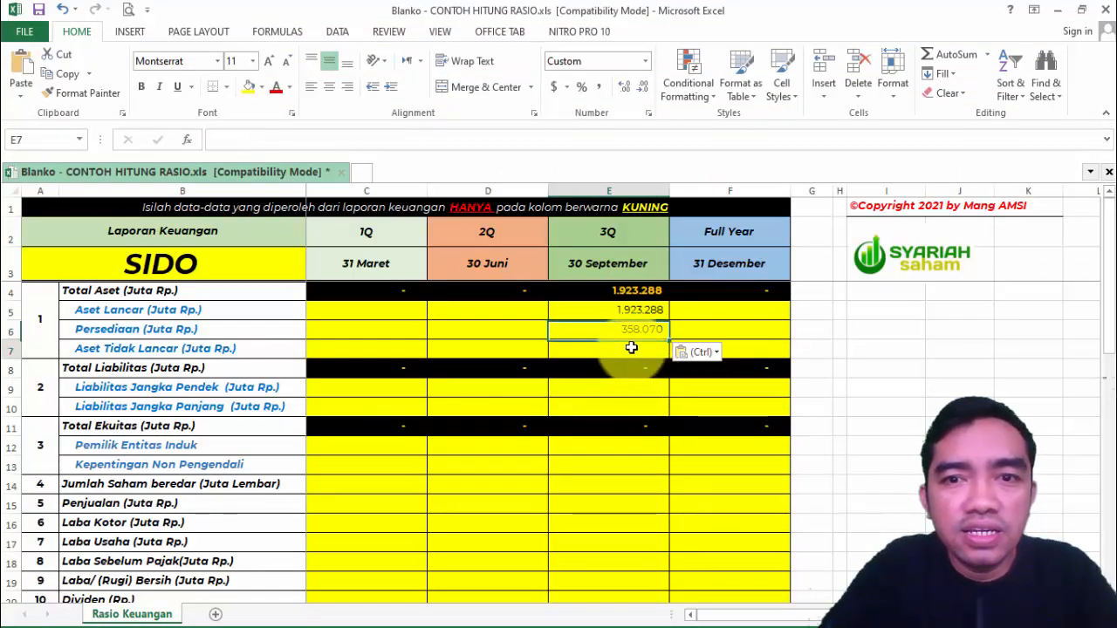
# Switch back to the SIDO PDF in Acrobat Reader and collapse its tools pane to widen the page view.
pyautogui.click(517, 623)
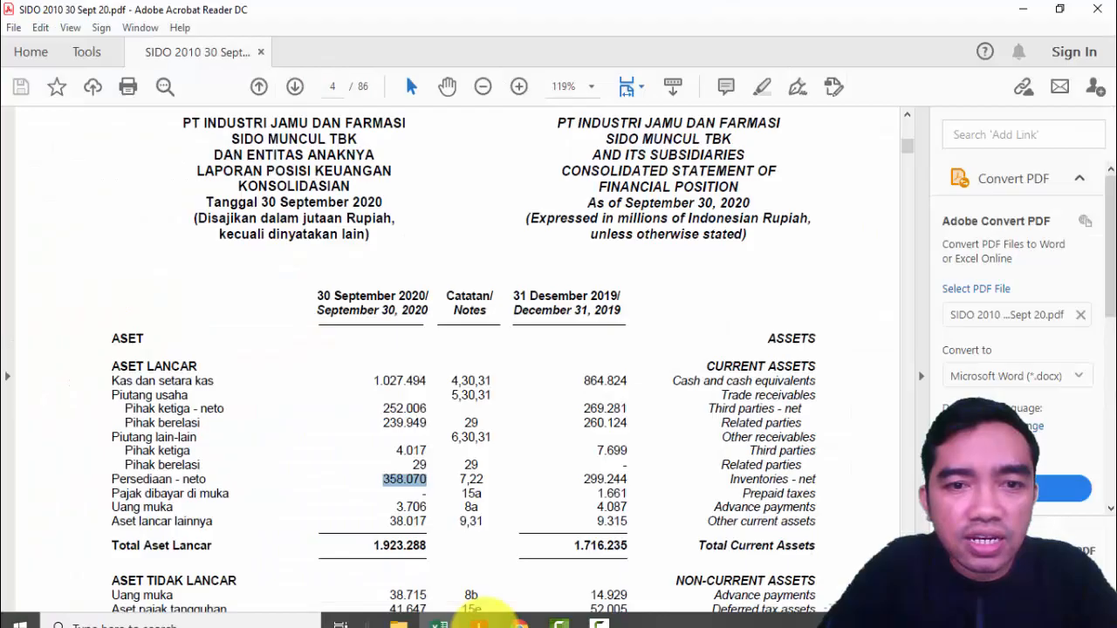
pyautogui.scroll(-1, 399, 568)
pyautogui.scroll(-10, 400, 568)
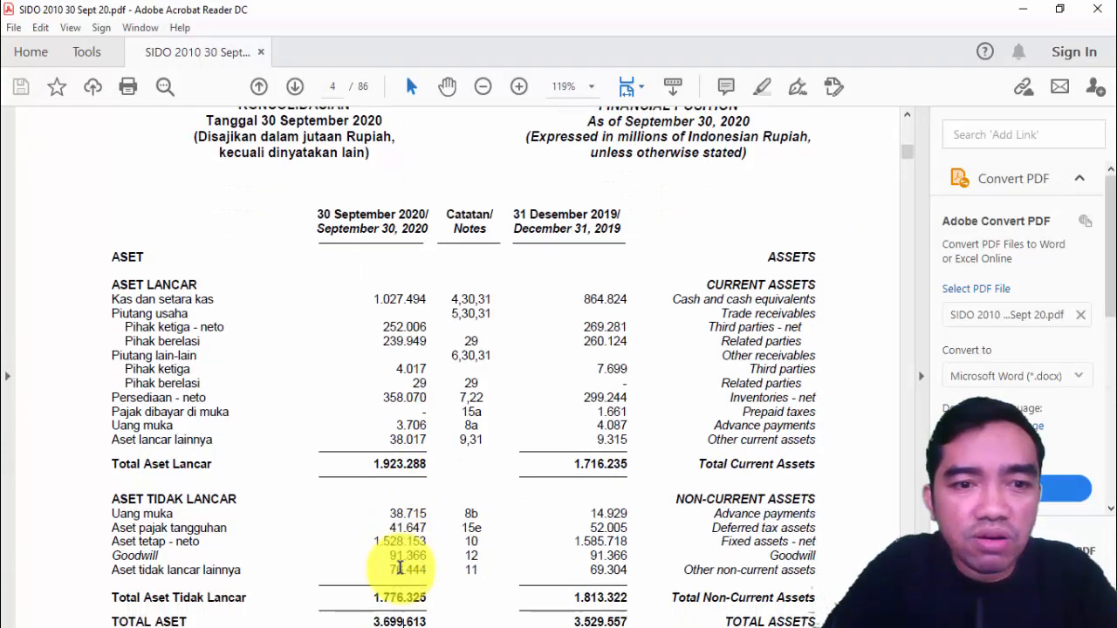
pyautogui.click(907, 131)
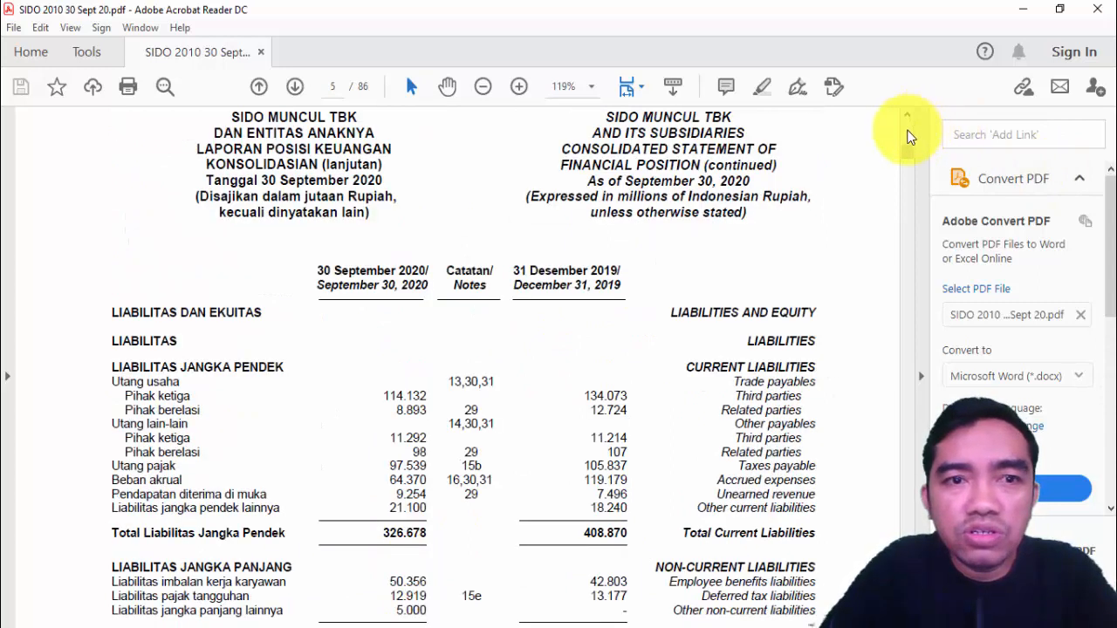
pyautogui.click(921, 279)
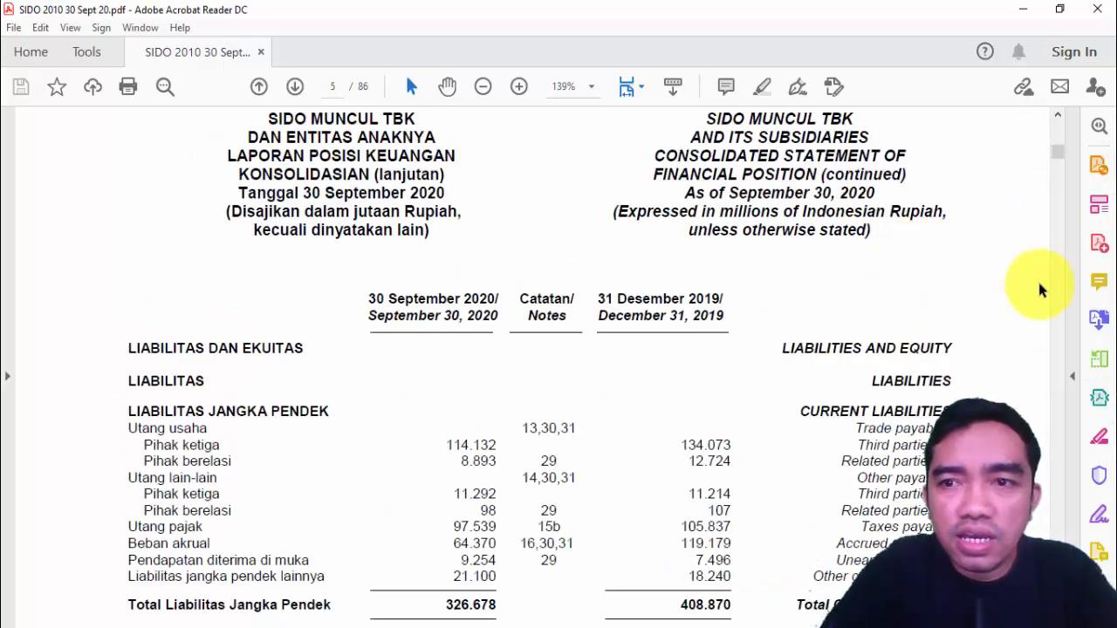
# Copy the 30 September 2020 Total Aset Tidak Lancar figure, 1.776.325, from the PDF and paste it as text only into Excel cell E7.
pyautogui.click(1058, 132)
pyautogui.click(1057, 132)
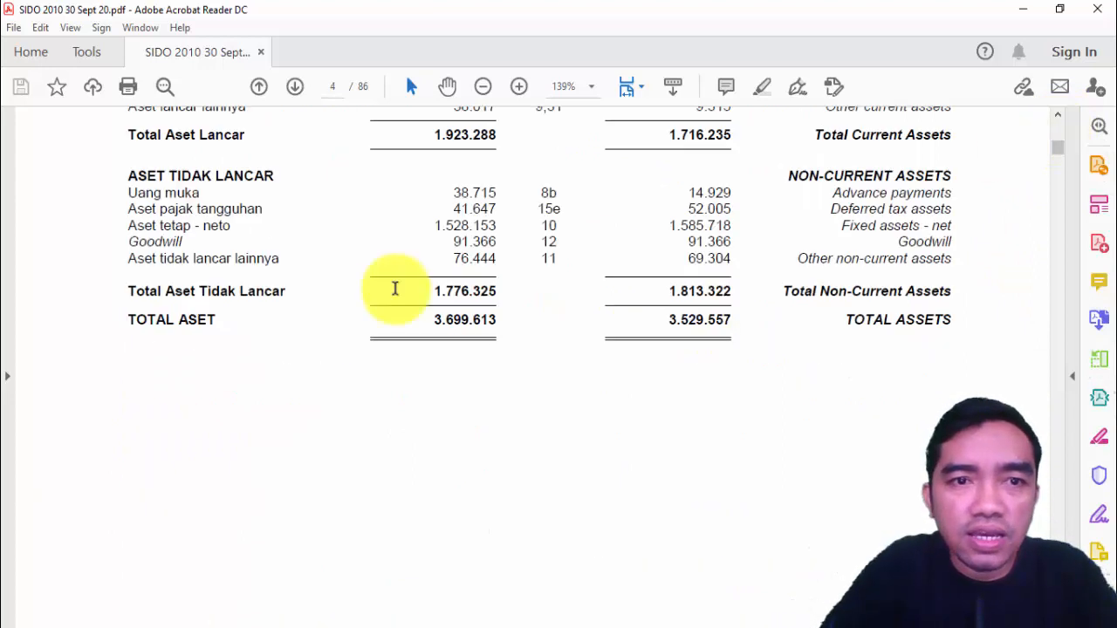
pyautogui.moveTo(431, 281); pyautogui.dragTo(502, 293)
pyautogui.hotkey('ctrl', 'c')
pyautogui.moveTo(481, 625)
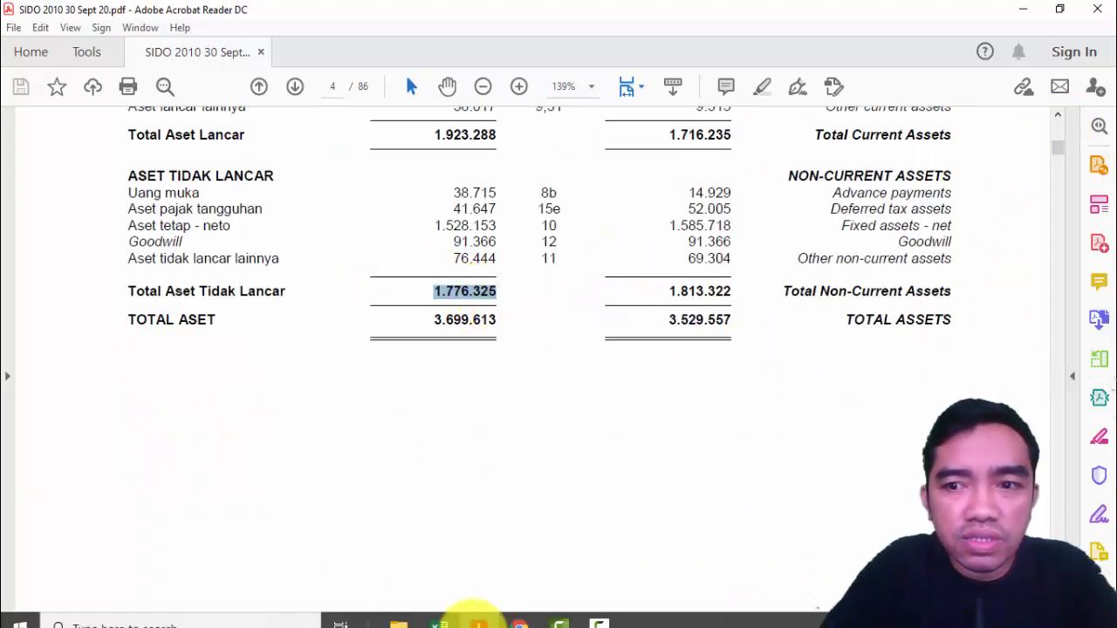
pyautogui.click(440, 625)
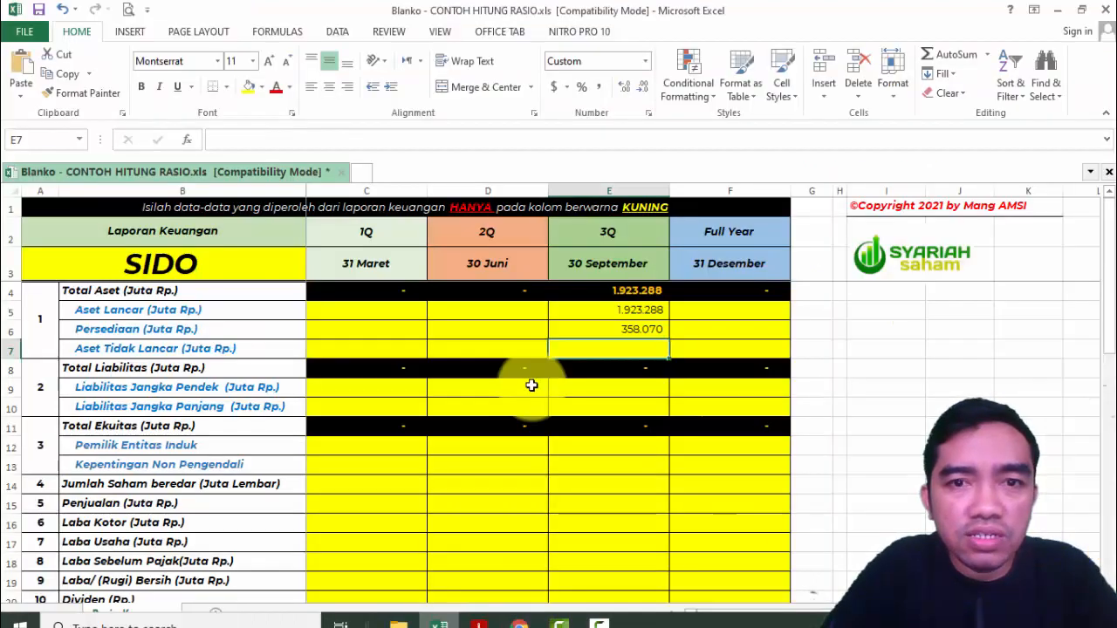
pyautogui.rightClick(603, 348)
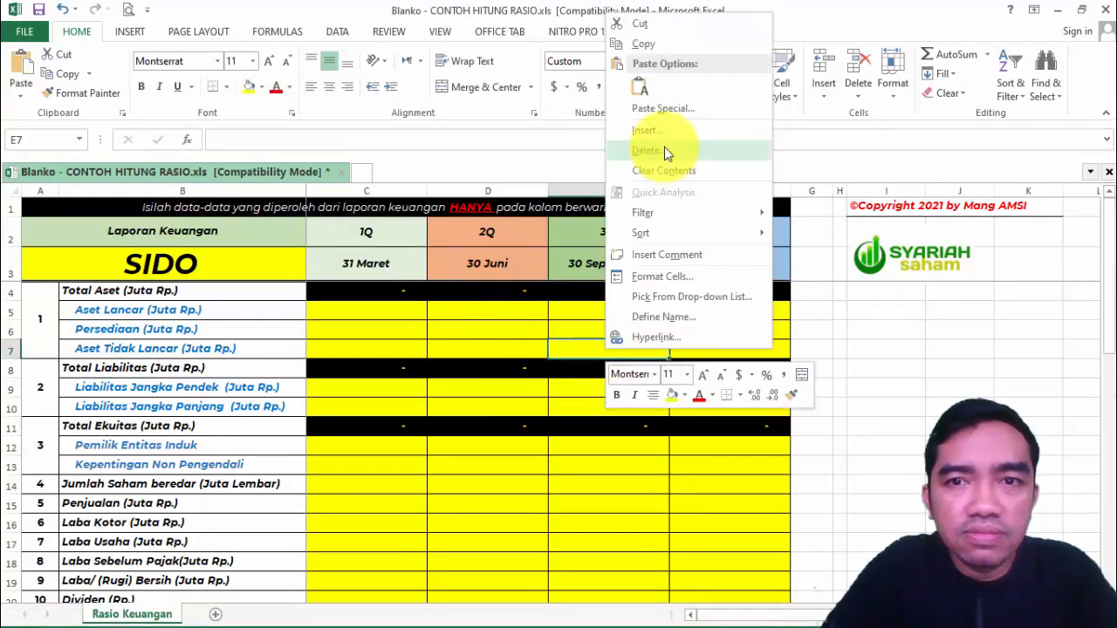
pyautogui.click(643, 89)
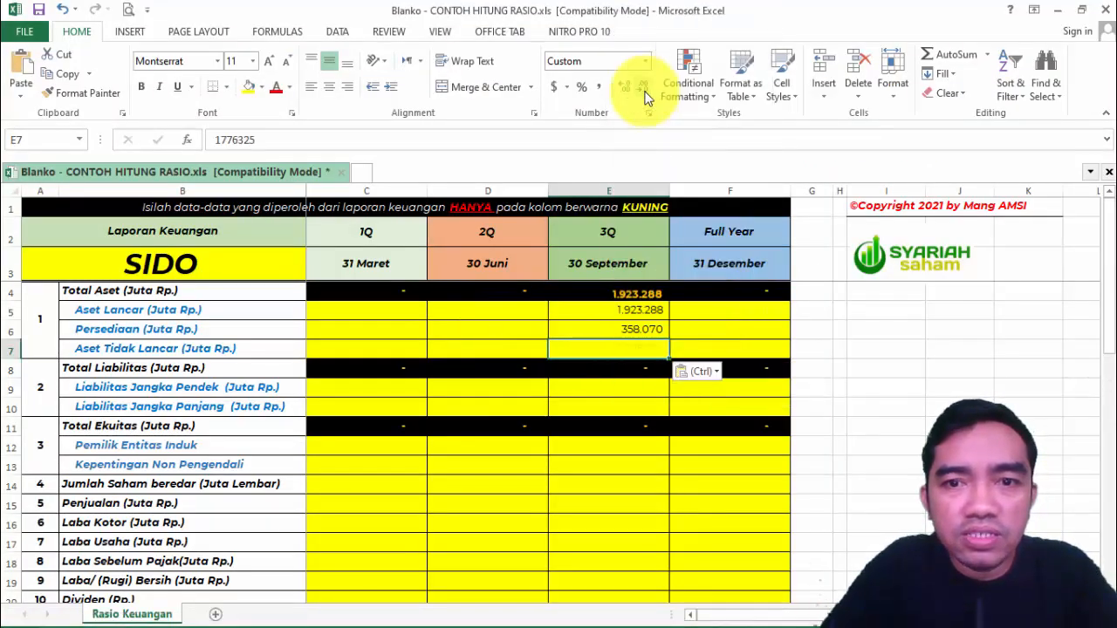
# Check the 3Q Total Aset formula result in E4 against the 30 September 2020 TOTAL ASET figure in the PDF.
pyautogui.click(640, 290)
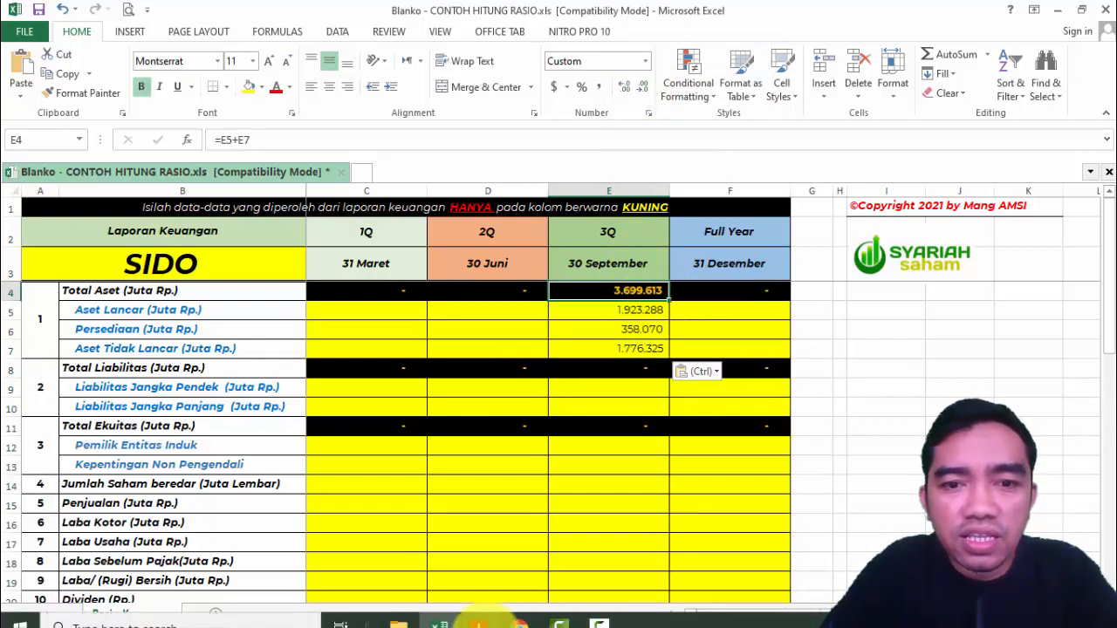
pyautogui.click(478, 621)
pyautogui.moveTo(434, 320); pyautogui.dragTo(506, 316)
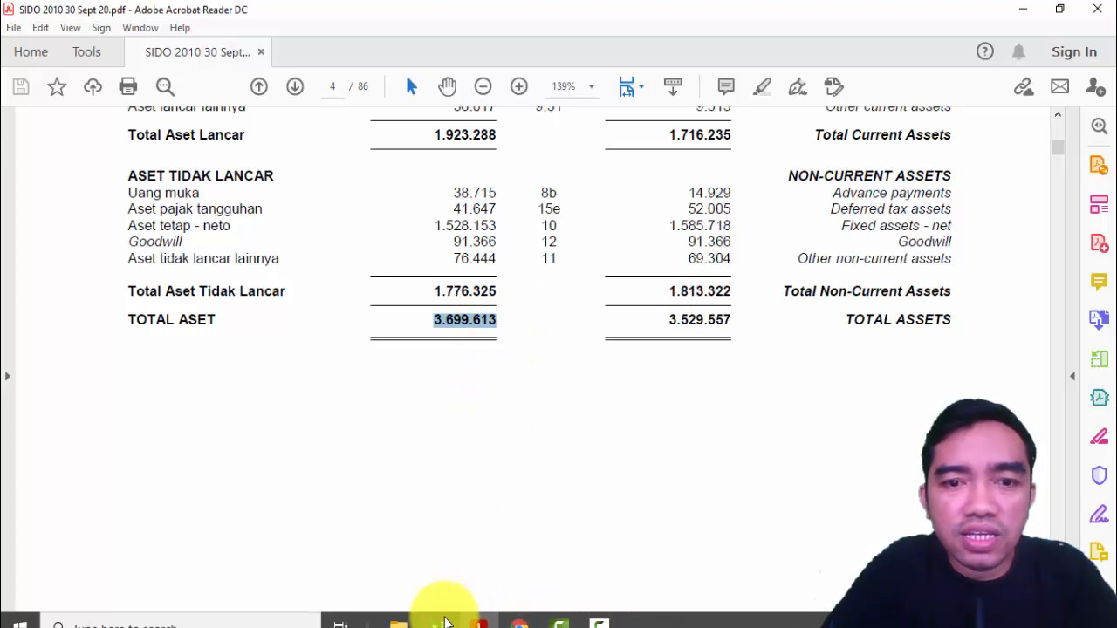
pyautogui.click(440, 622)
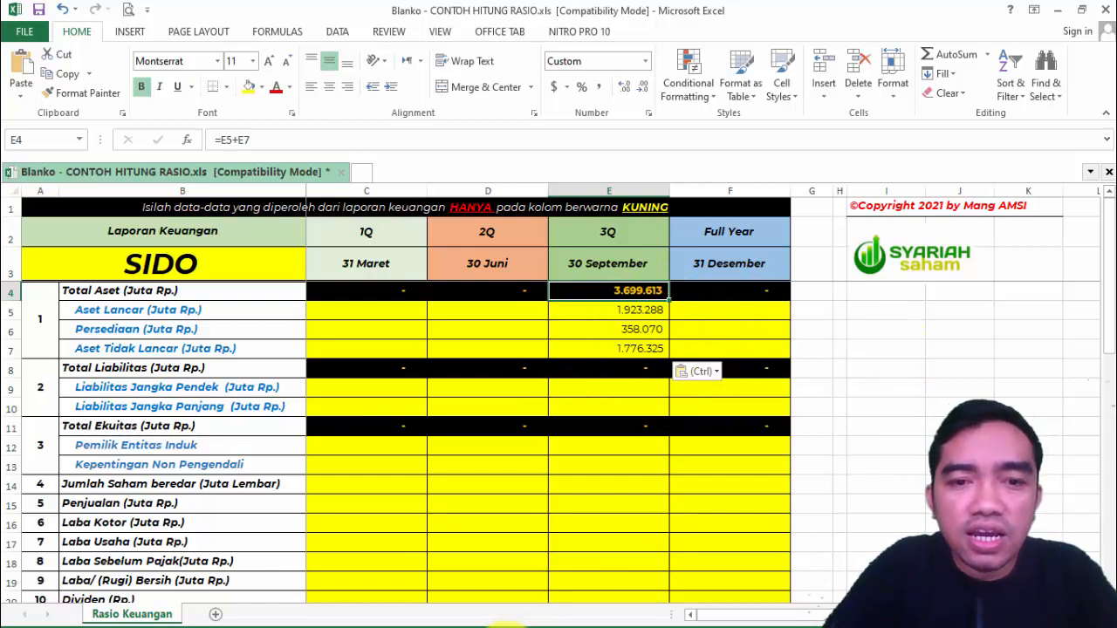
pyautogui.moveTo(479, 621)
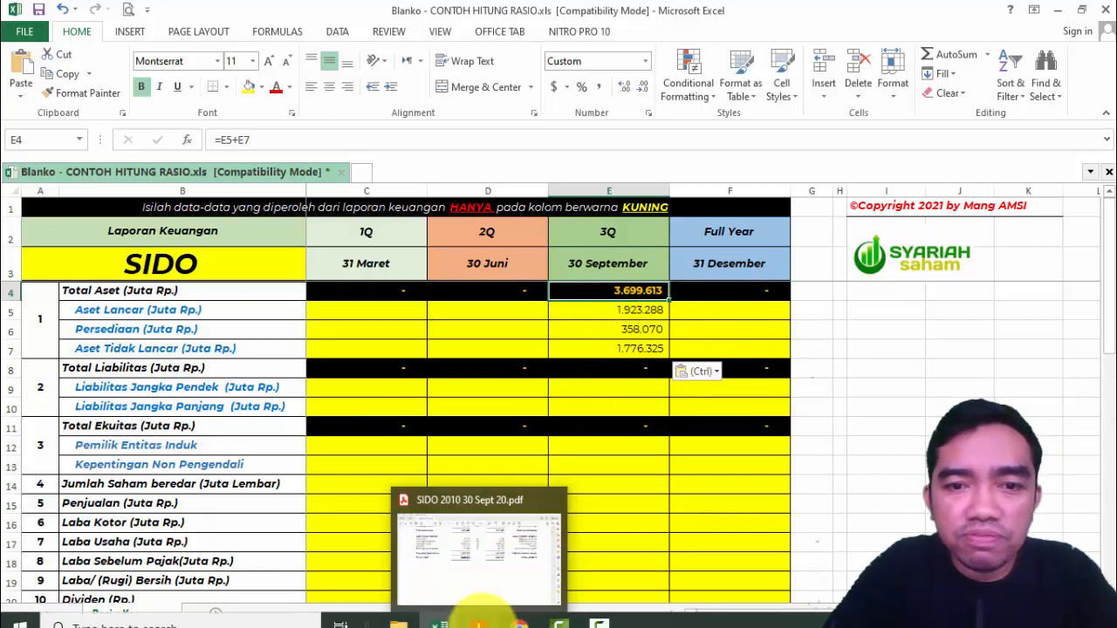
pyautogui.click(478, 541)
pyautogui.click(438, 623)
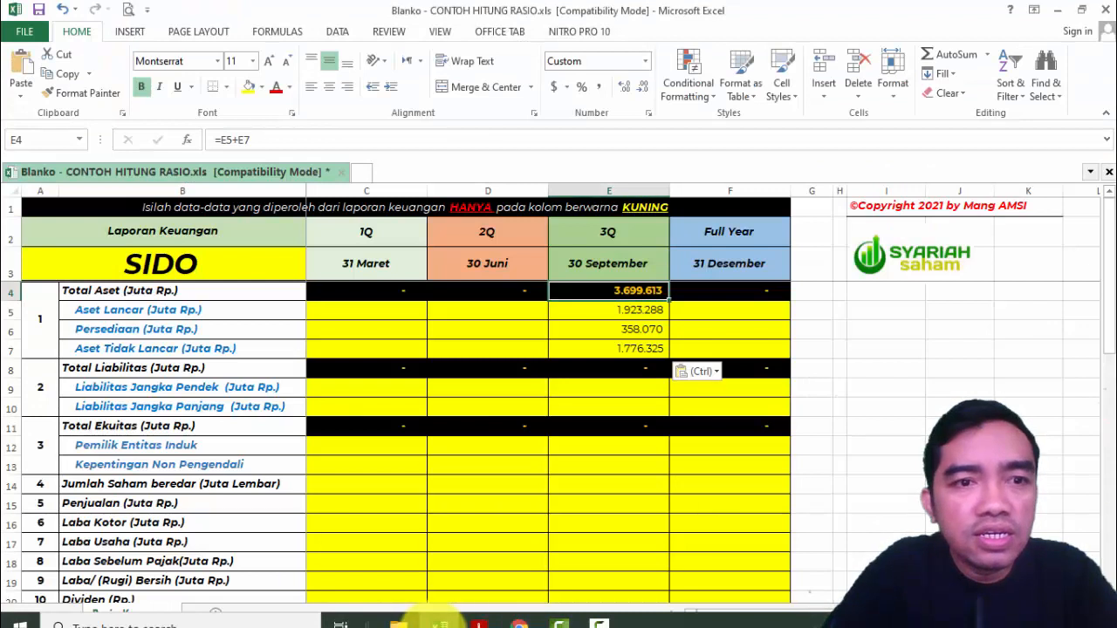
pyautogui.click(520, 623)
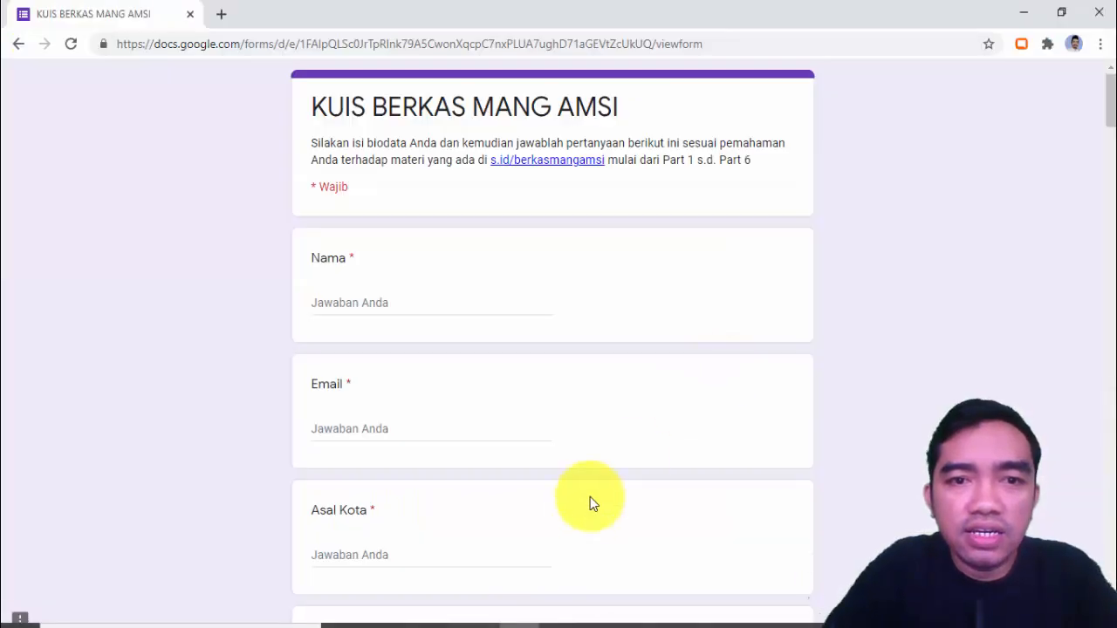
# Copy the 30 September 2020 Total Liabilitas Jangka Pendek figure, 326.678, from the PDF and paste it as text only into Excel cell E9.
pyautogui.click(480, 622)
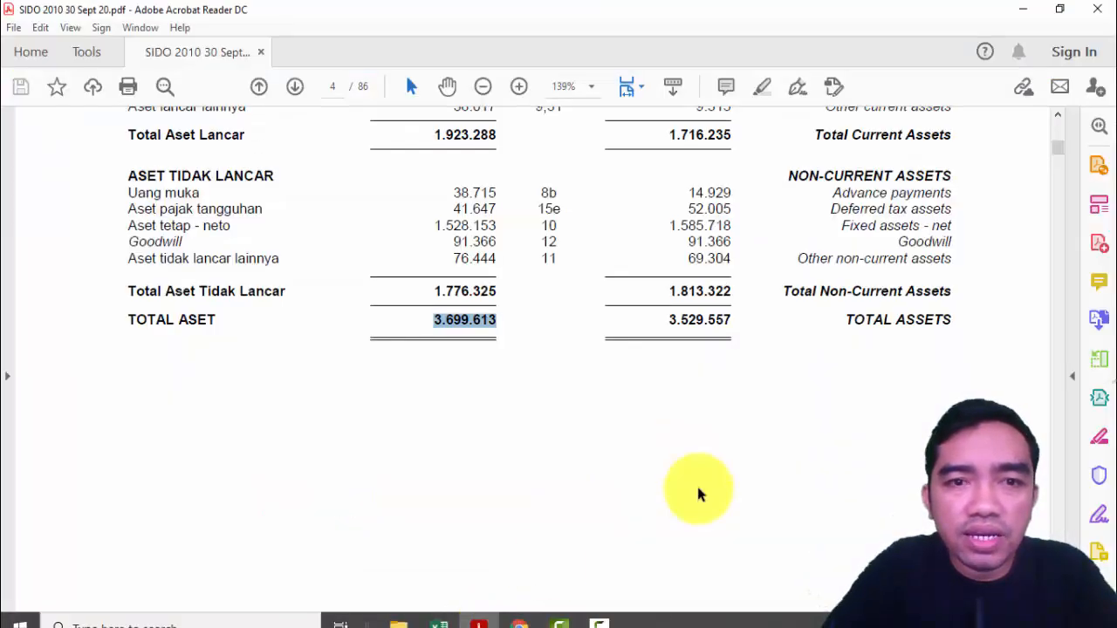
pyautogui.scroll(-5, 1061, 477)
pyautogui.scroll(-10, 1059, 470)
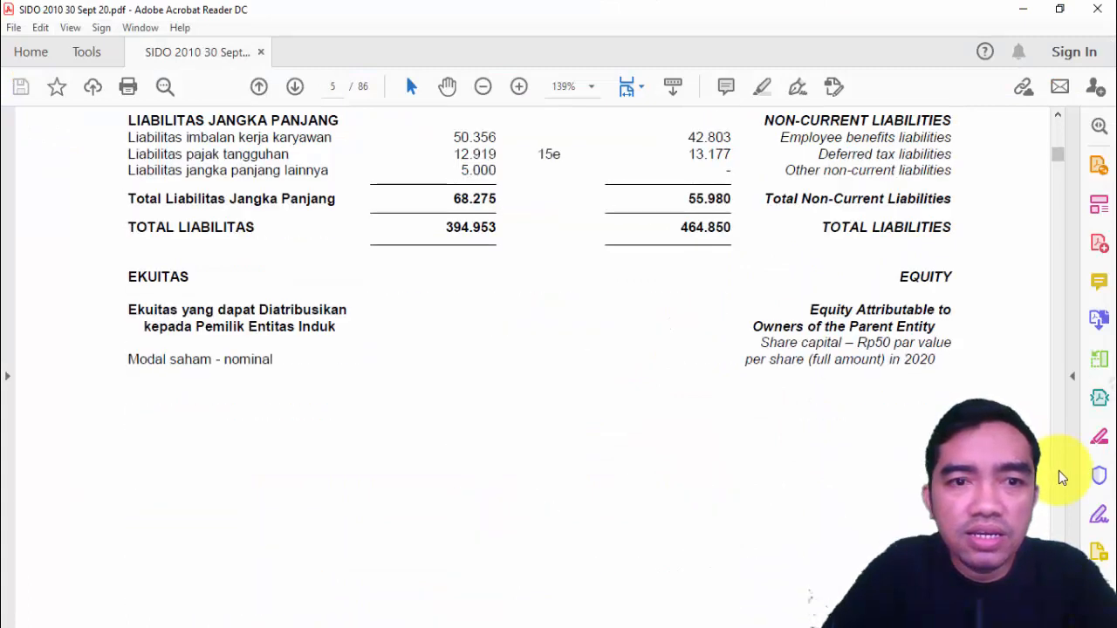
pyautogui.click(1058, 114)
pyautogui.moveTo(444, 135); pyautogui.dragTo(496, 135)
pyautogui.hotkey('ctrl', 'c')
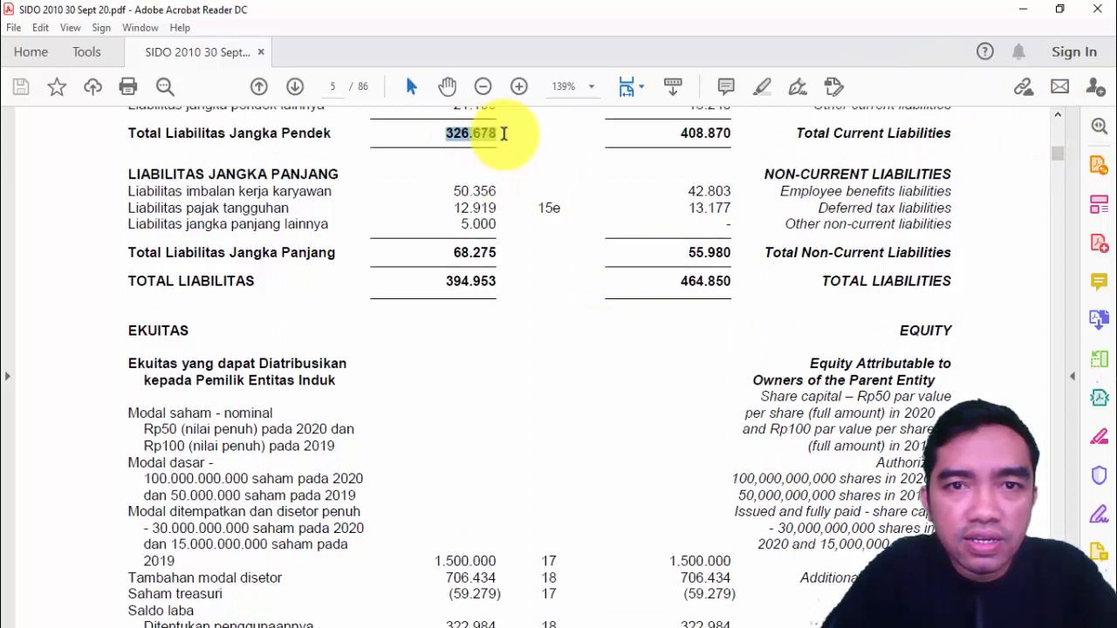
pyautogui.moveTo(571, 621)
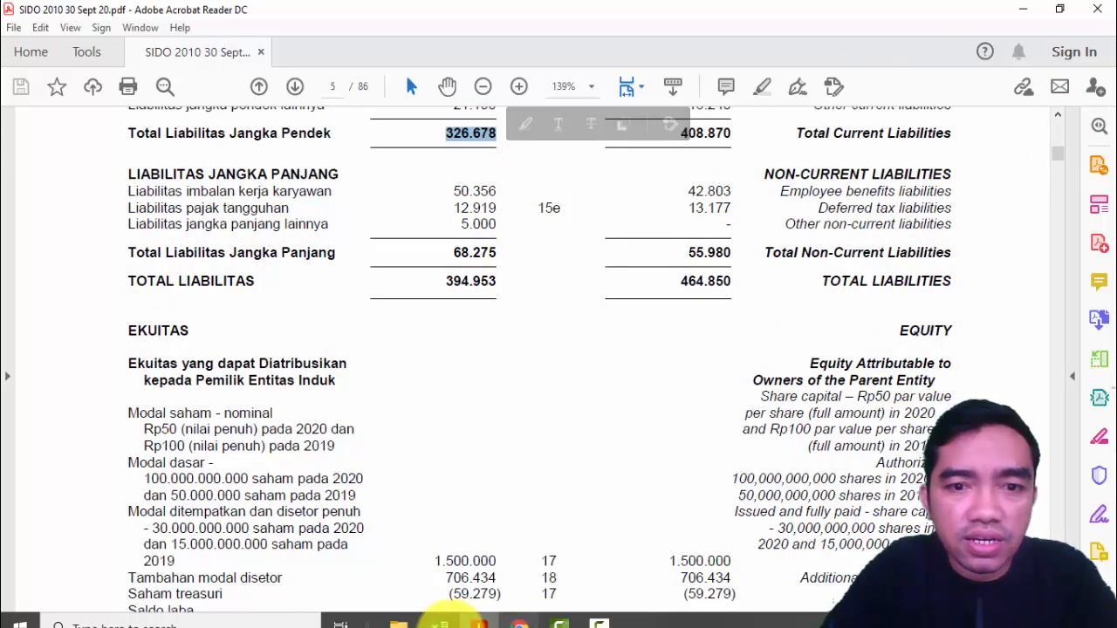
pyautogui.click(443, 624)
pyautogui.rightClick(629, 388)
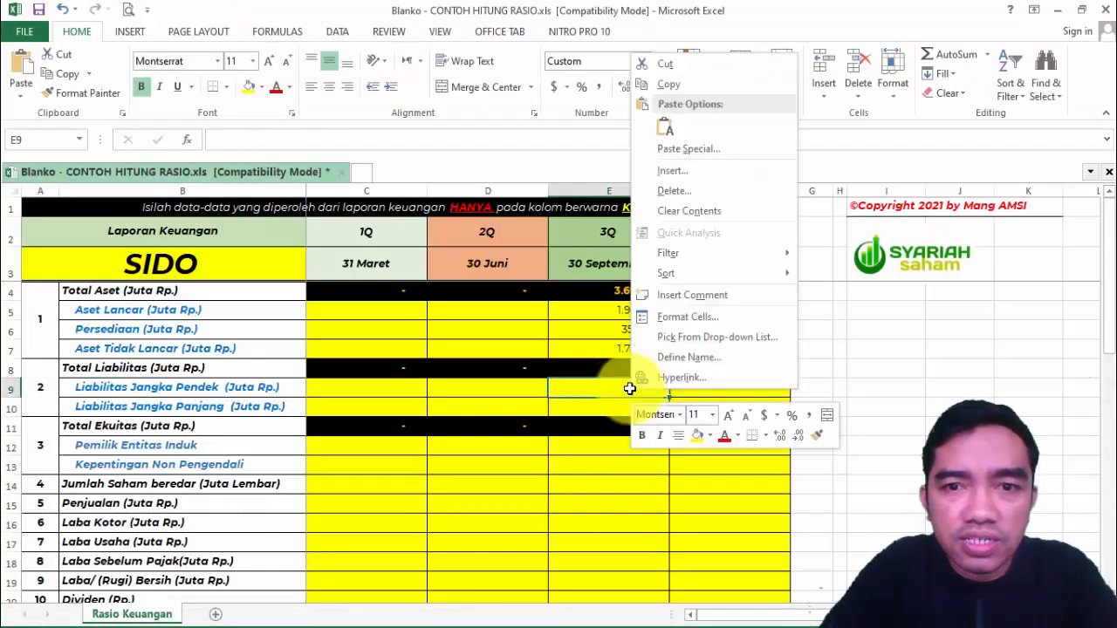
pyautogui.click(661, 136)
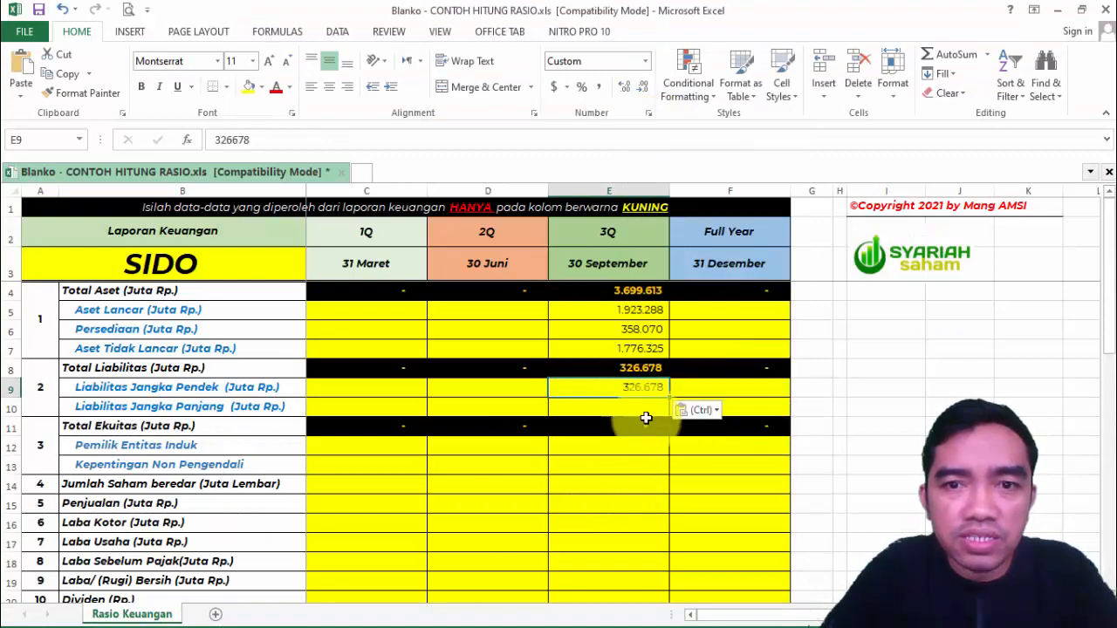
# Copy the 30 September 2020 Total Liabilitas Jangka Panjang figure, 68.275, from the PDF and paste it as text only into Excel cell E10.
pyautogui.moveTo(519, 625)
pyautogui.click(479, 623)
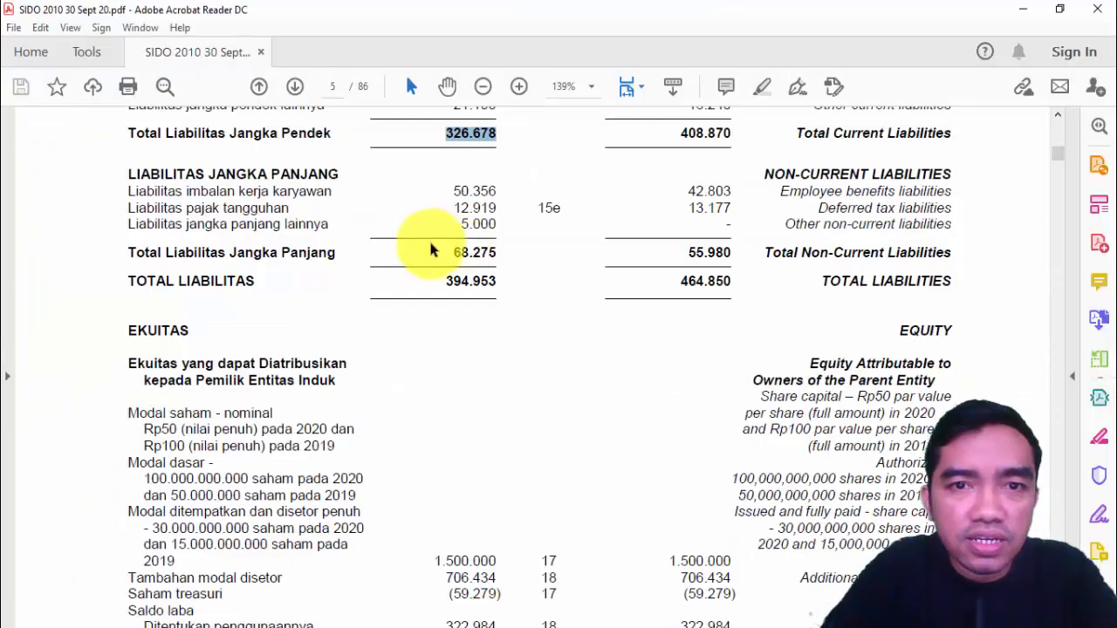
pyautogui.moveTo(456, 251); pyautogui.dragTo(497, 252)
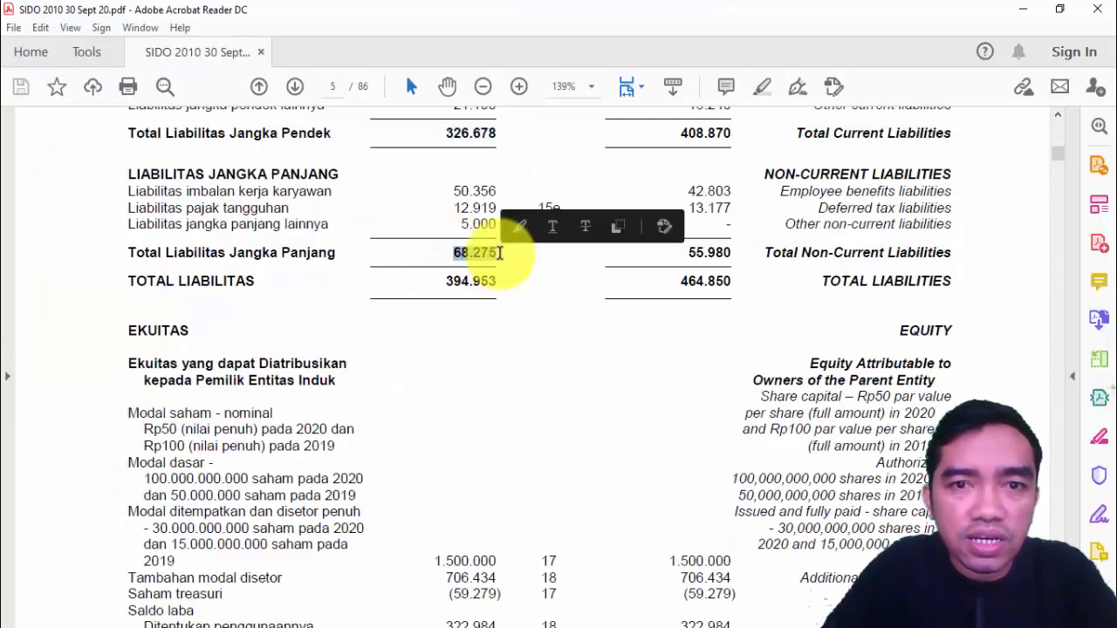
pyautogui.click(613, 230)
pyautogui.moveTo(551, 620)
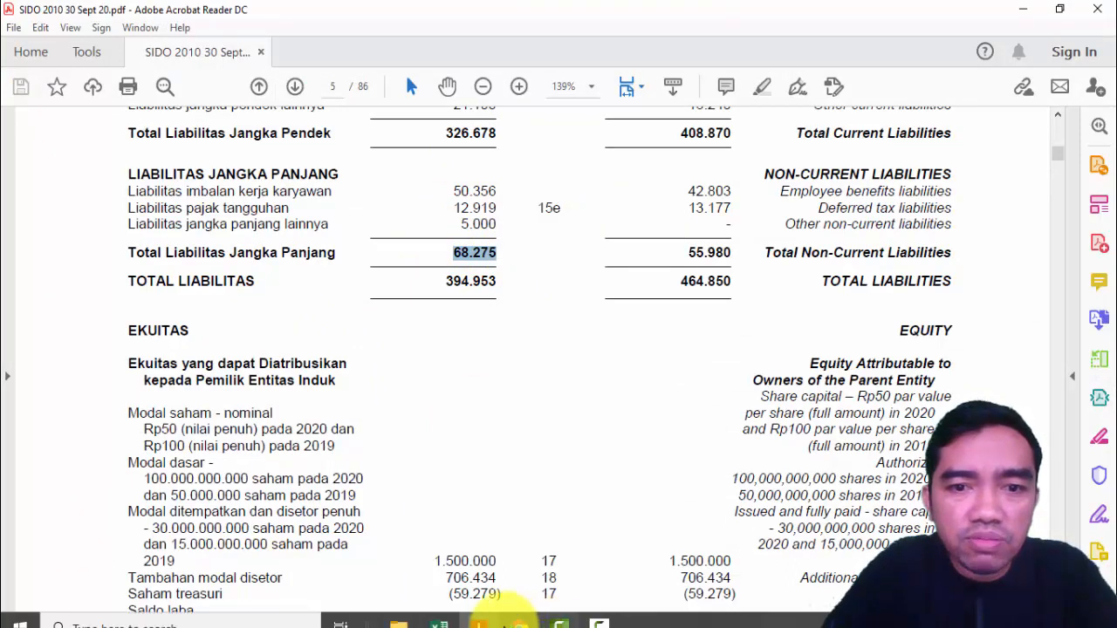
pyautogui.click(439, 623)
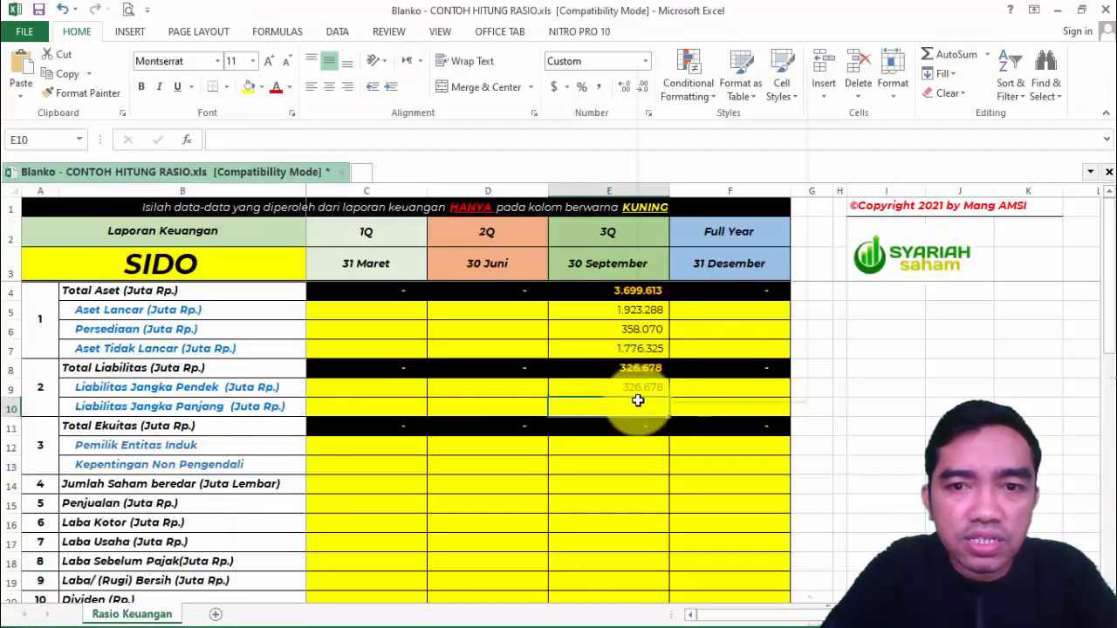
pyautogui.rightClick(638, 401)
pyautogui.click(678, 143)
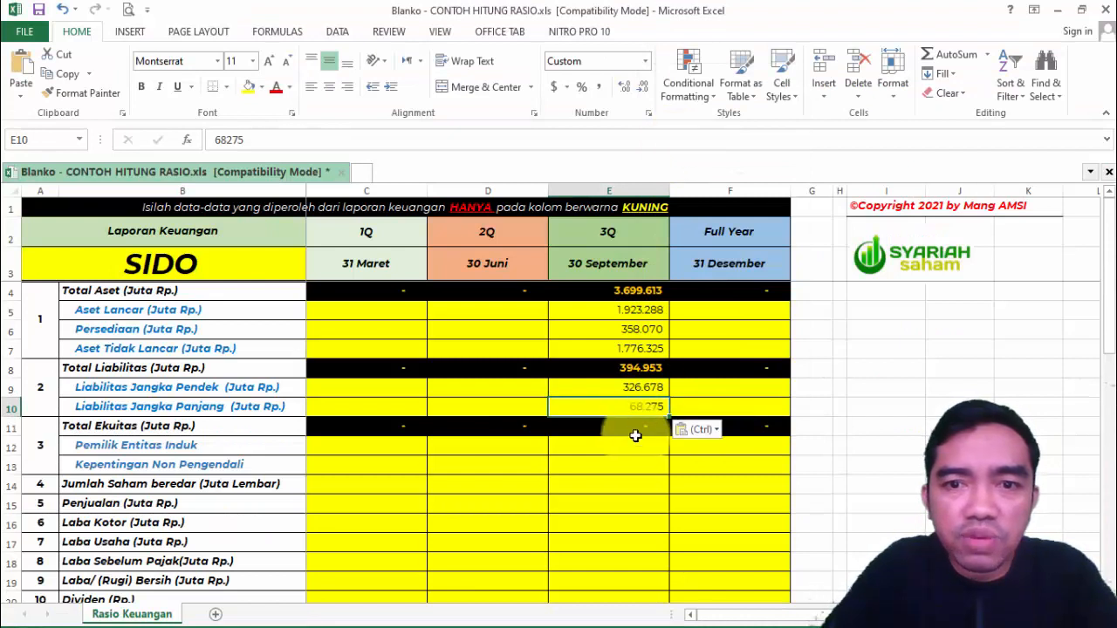
# Check the 3Q Total Liabilitas formula result in E8 against the 30 September 2020 TOTAL LIABILITAS figure in the PDF.
pyautogui.click(629, 370)
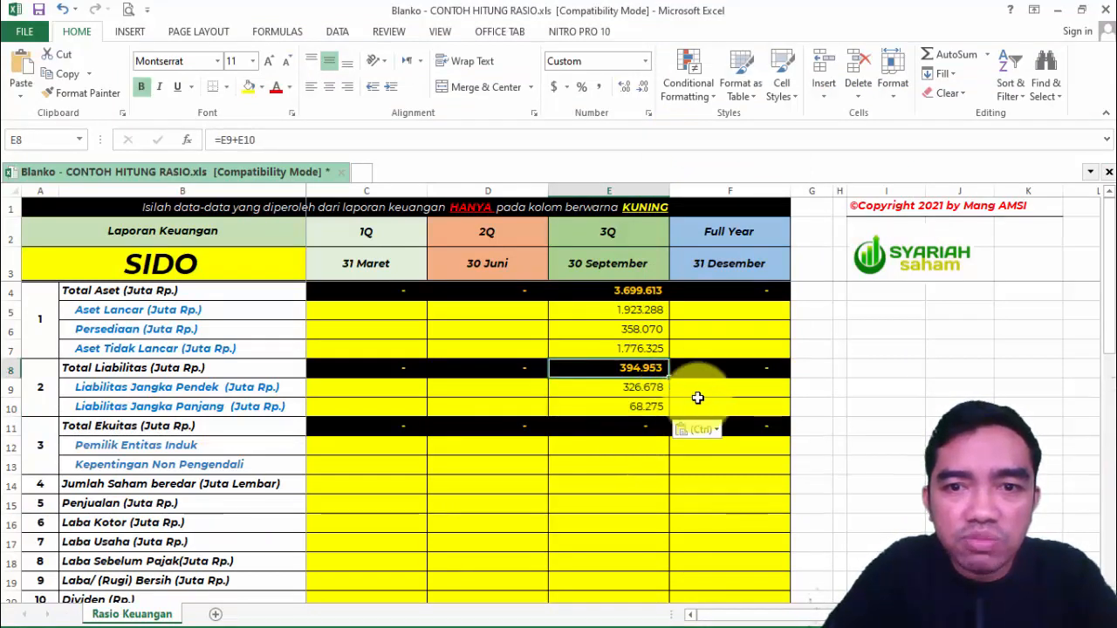
pyautogui.moveTo(521, 623)
pyautogui.click(478, 621)
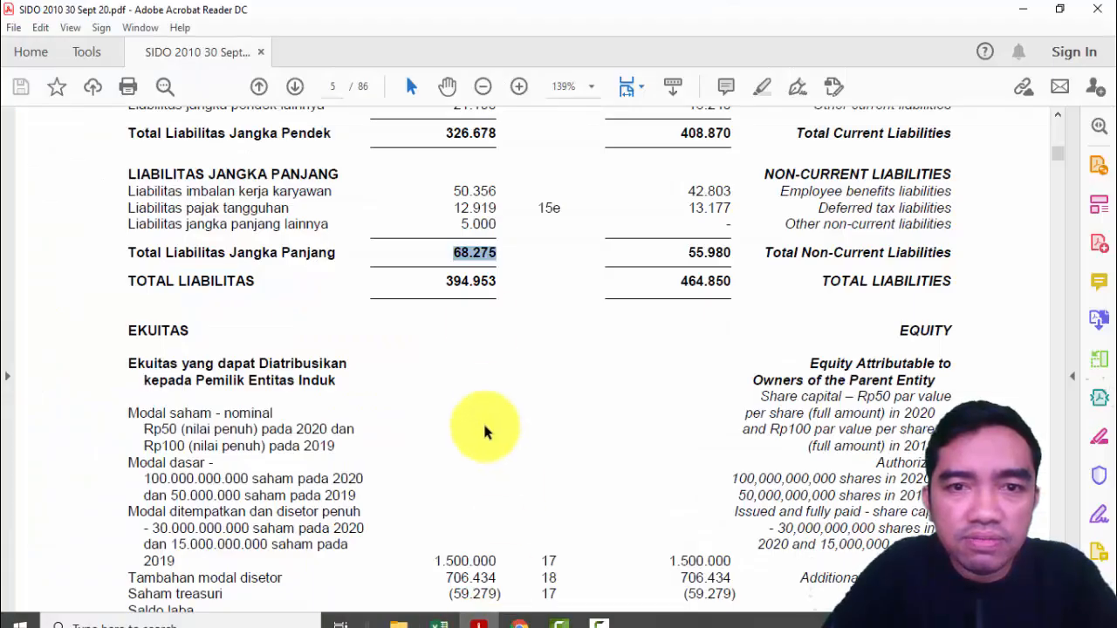
pyautogui.moveTo(451, 281); pyautogui.dragTo(509, 279)
pyautogui.click(479, 362)
# Copy the 30 September 2020 equity attributable to pemilik entitas induk, 3.304.653, from the PDF as text only into Excel cell E12.
pyautogui.scroll(-5, 540, 367)
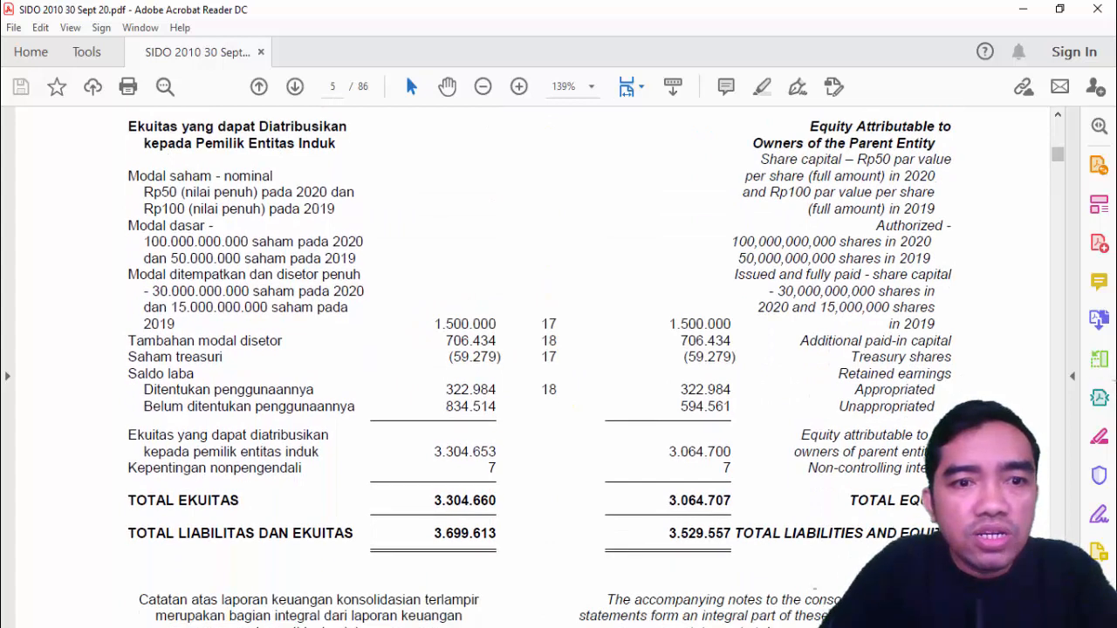
pyautogui.moveTo(423, 451); pyautogui.dragTo(498, 451)
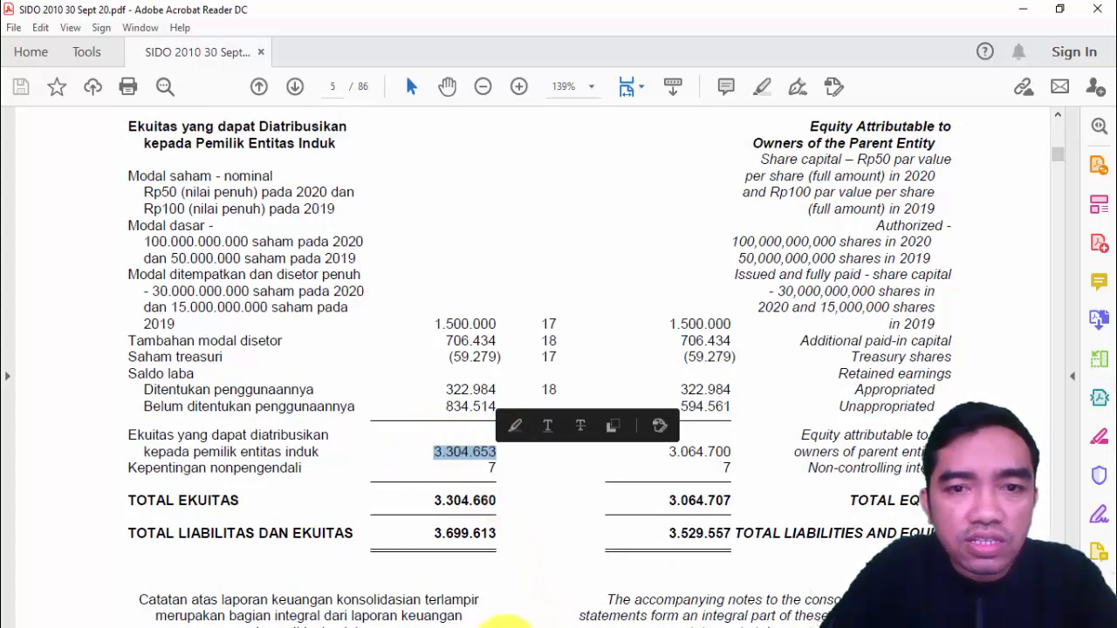
pyautogui.click(441, 621)
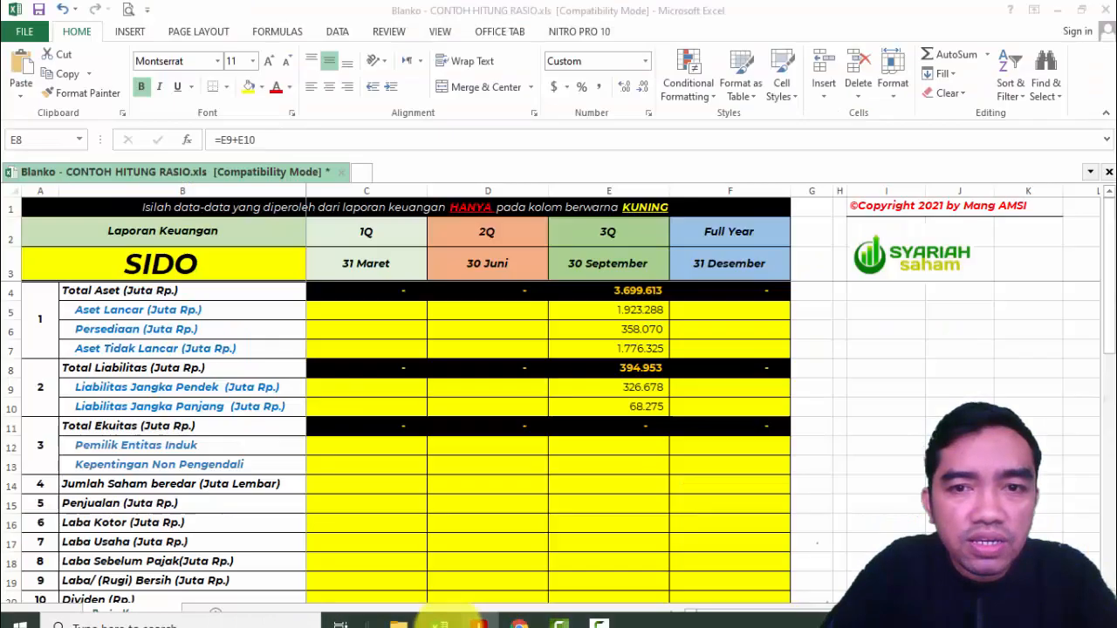
pyautogui.rightClick(630, 441)
pyautogui.click(669, 188)
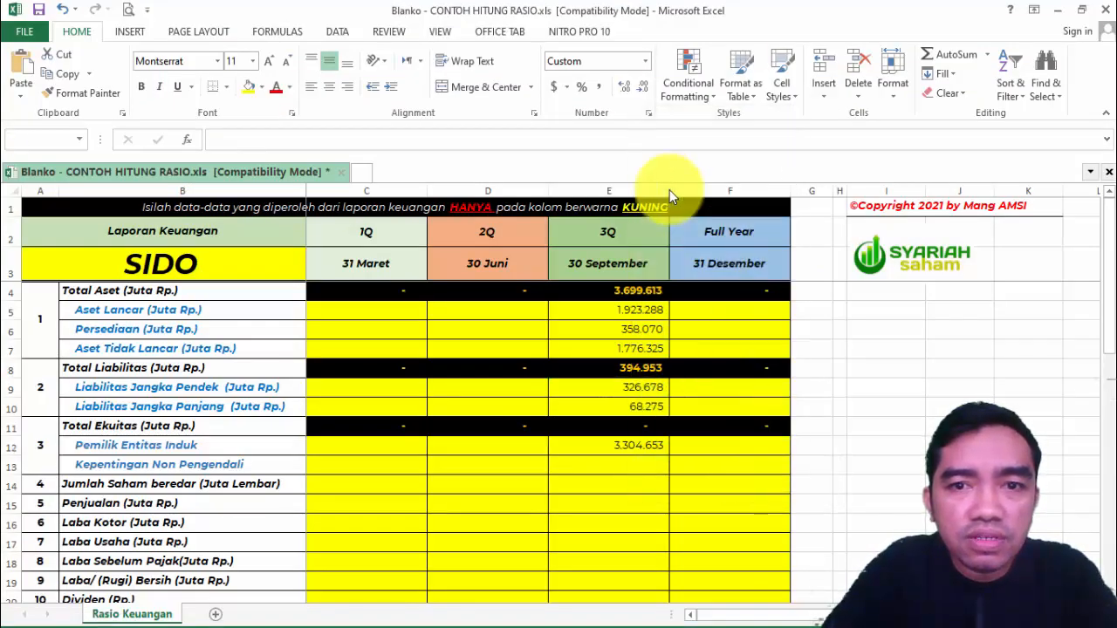
# Copy the 30 September 2020 Kepentingan nonpengendali figure, 7, from the PDF and paste it as text only into Excel cell E13.
pyautogui.click(485, 624)
pyautogui.moveTo(487, 469); pyautogui.dragTo(496, 469)
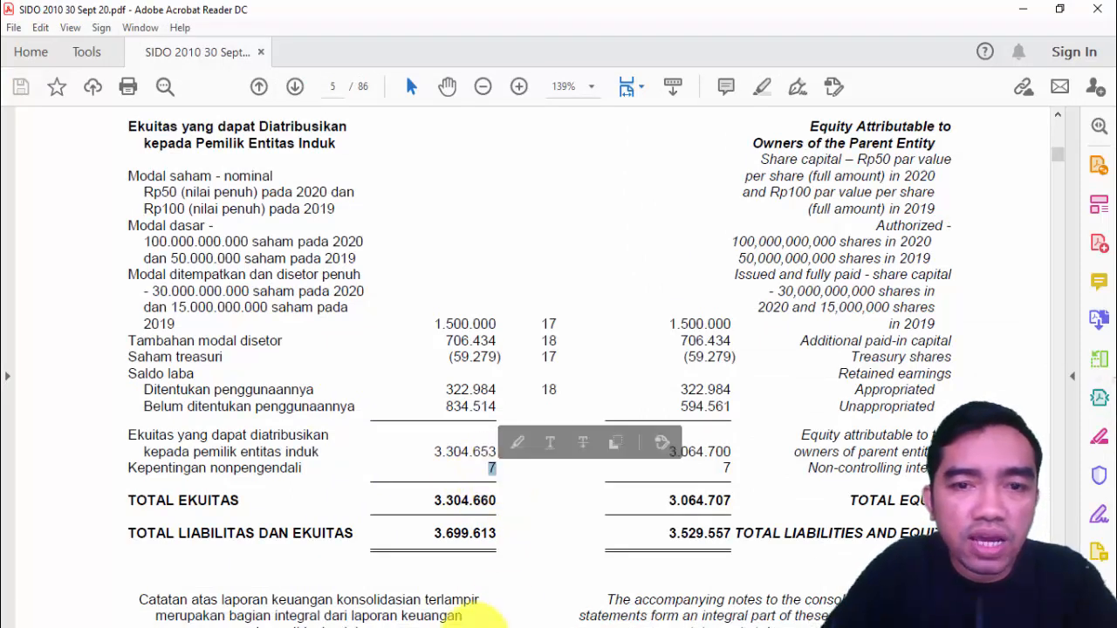
pyautogui.click(438, 624)
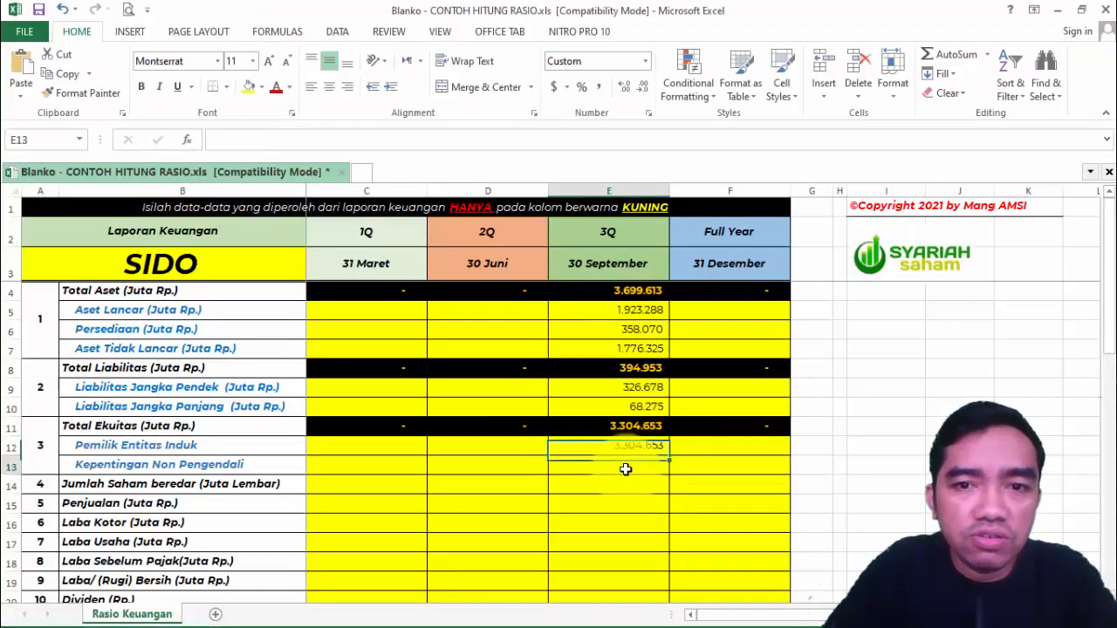
pyautogui.rightClick(624, 469)
pyautogui.click(663, 206)
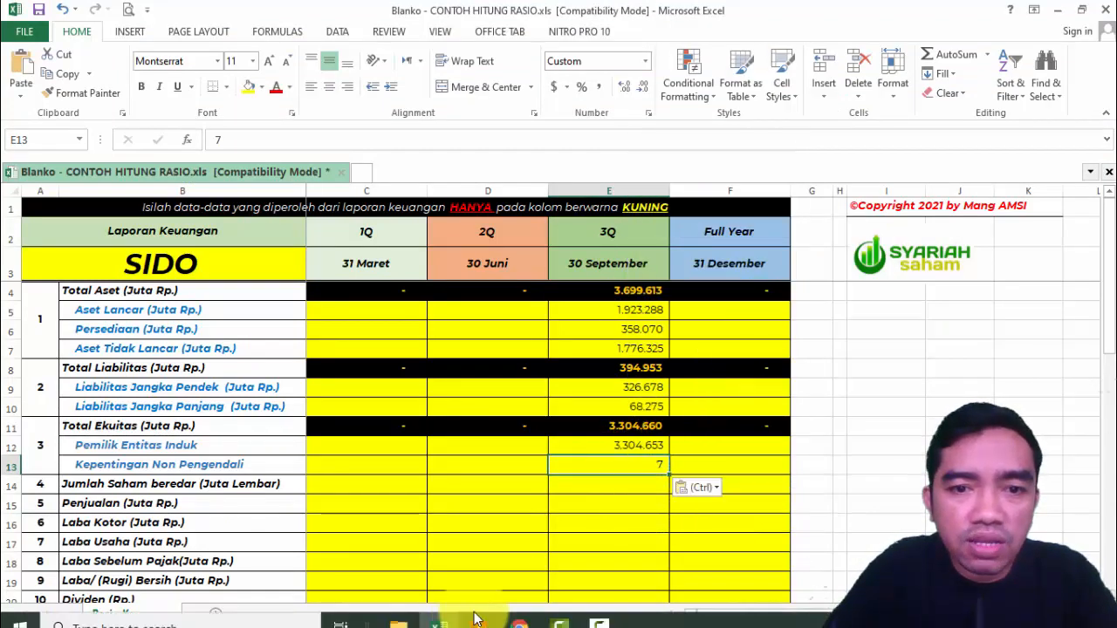
# Compare the PDF's 30 September 2020 TOTAL EKUITAS with Total Ekuitas in Excel cell E11, and select the Jumlah Saham beredar label in B14.
pyautogui.click(476, 621)
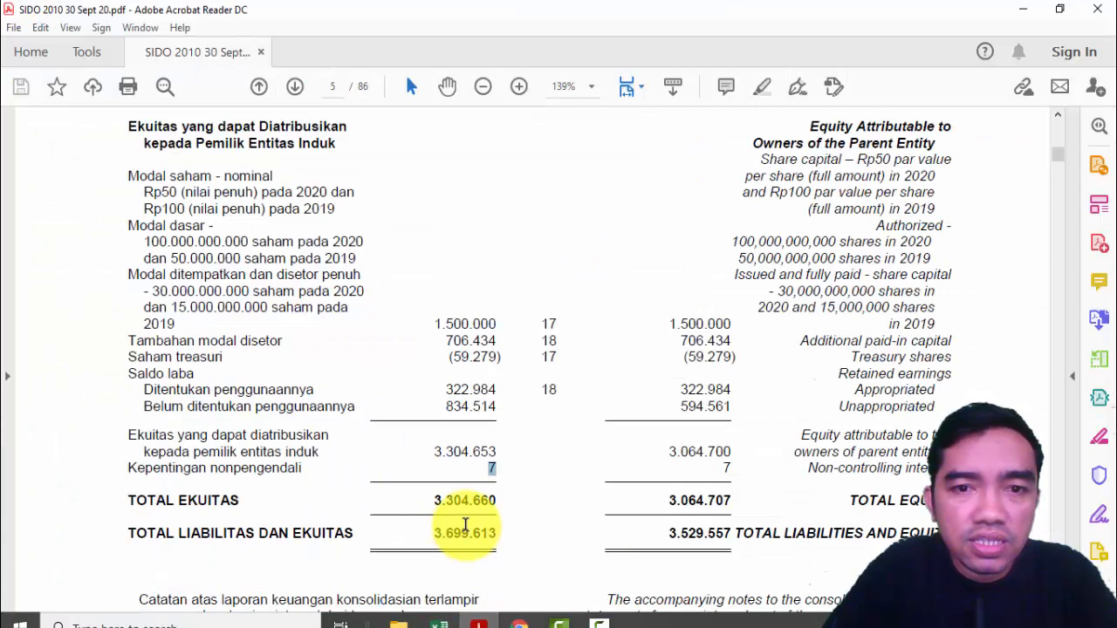
pyautogui.moveTo(435, 501); pyautogui.dragTo(496, 501)
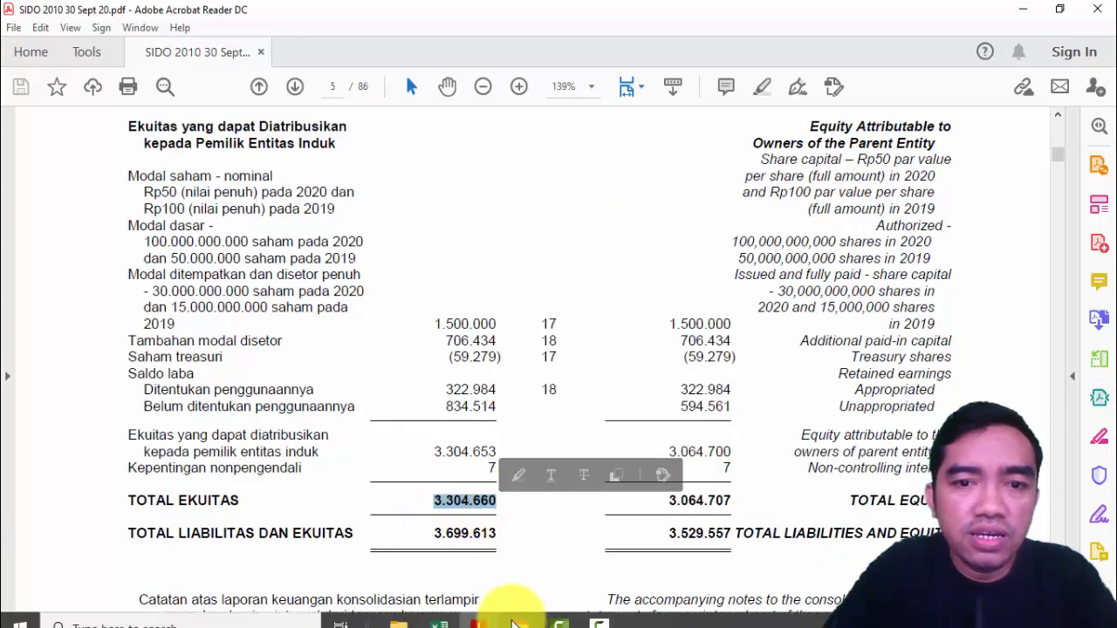
pyautogui.click(443, 621)
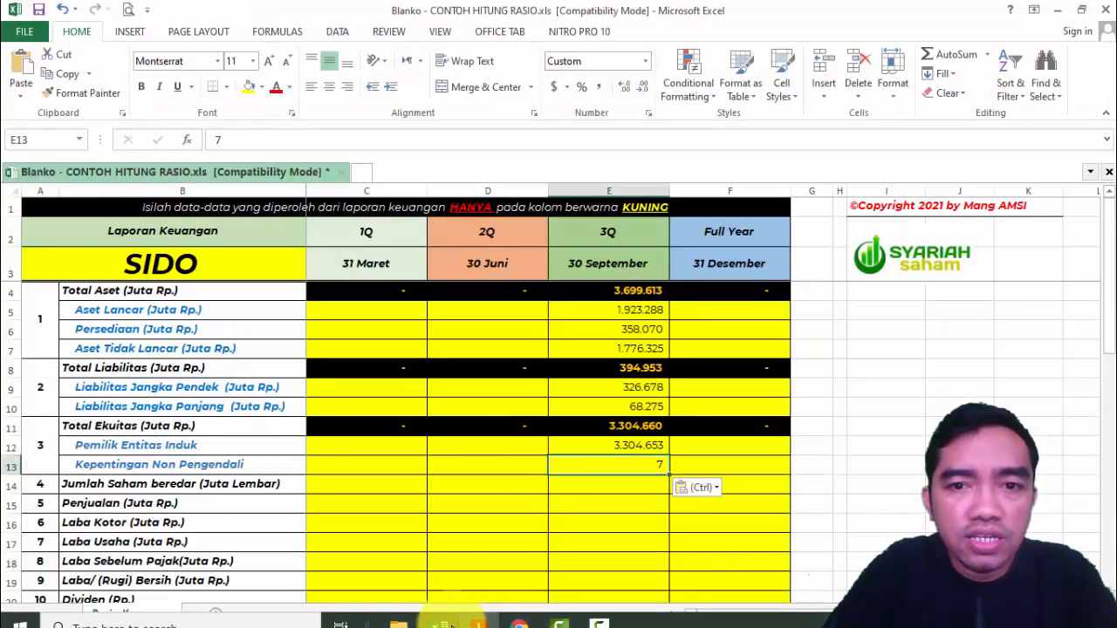
pyautogui.click(275, 482)
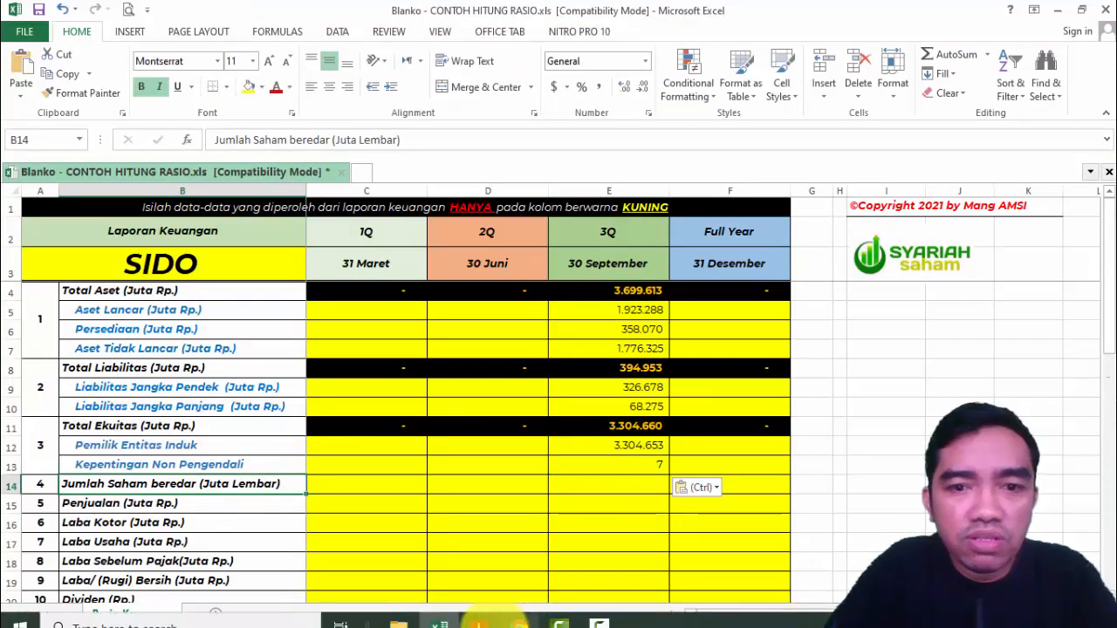
# Locate the 2020 issued and fully paid share count in the PDF and enter 30000 as 3Q Jumlah Saham beredar in Excel cell E14.
pyautogui.click(478, 621)
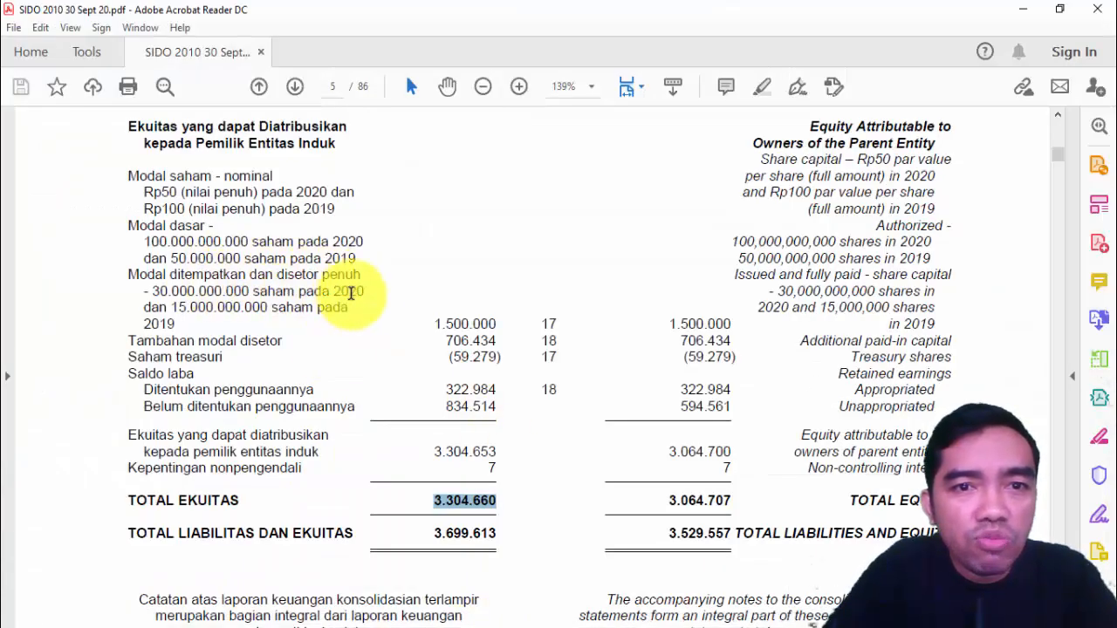
pyautogui.moveTo(367, 290); pyautogui.dragTo(249, 290)
pyautogui.click(211, 340)
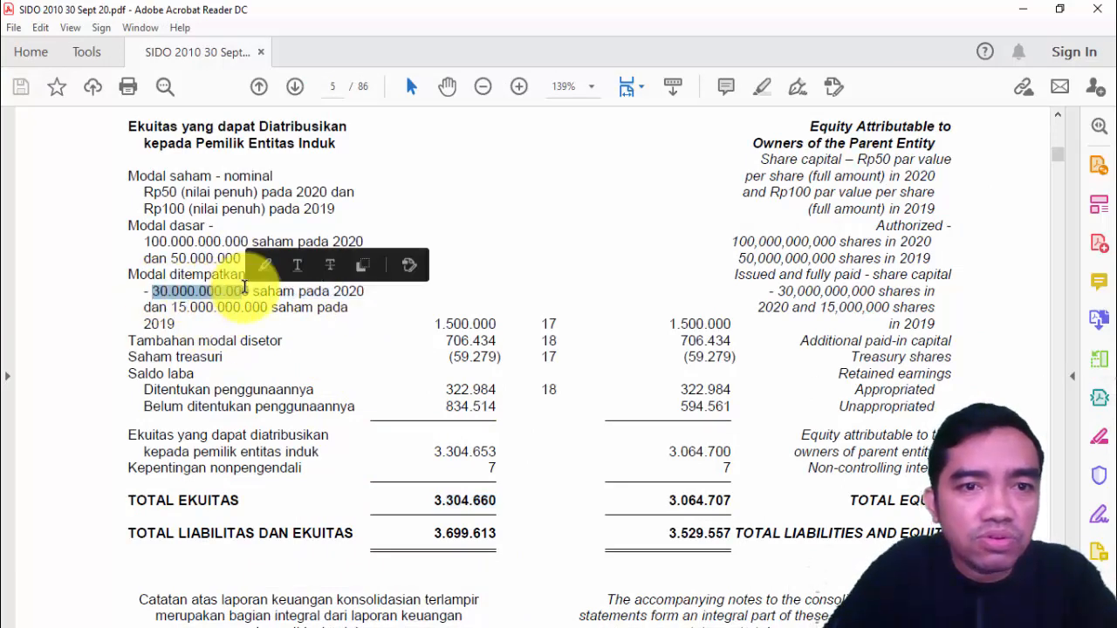
pyautogui.click(298, 291)
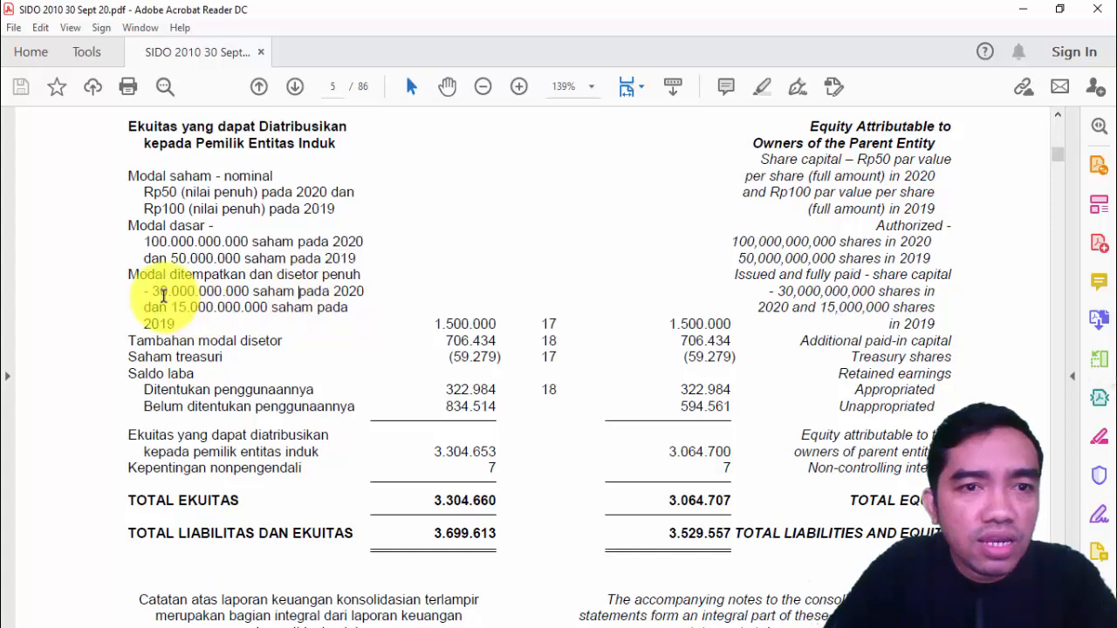
pyautogui.moveTo(158, 292); pyautogui.dragTo(264, 286)
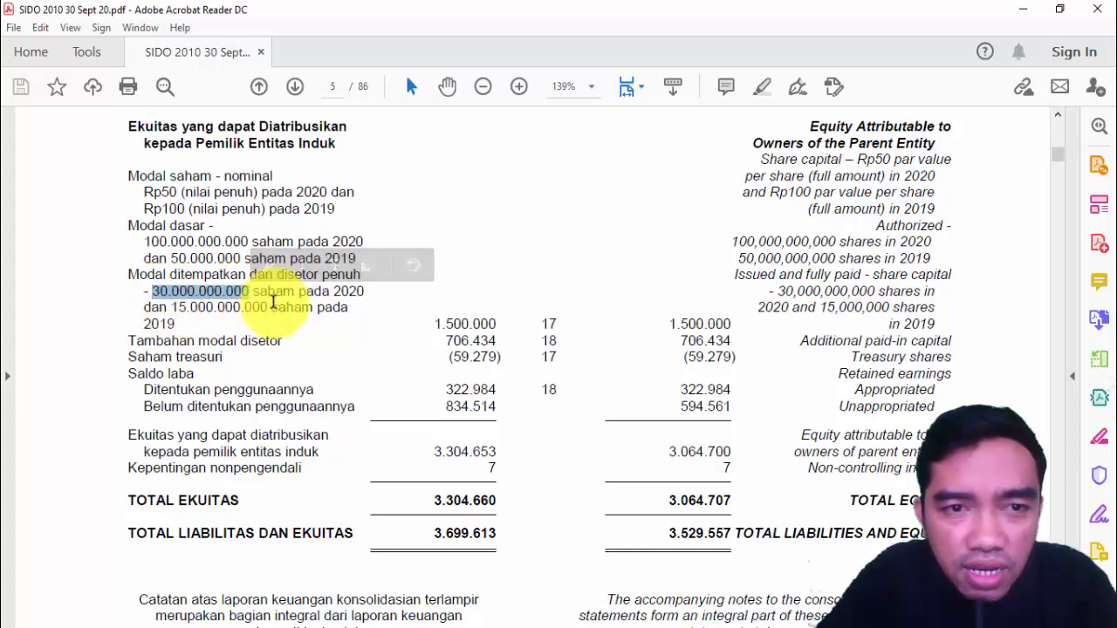
pyautogui.click(441, 623)
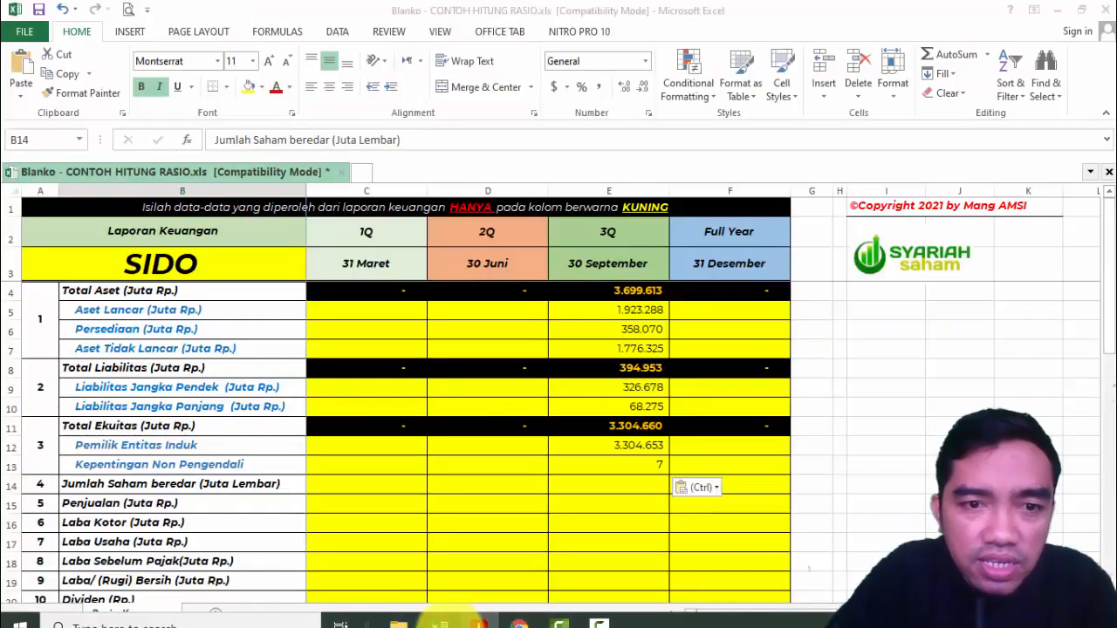
pyautogui.click(618, 486)
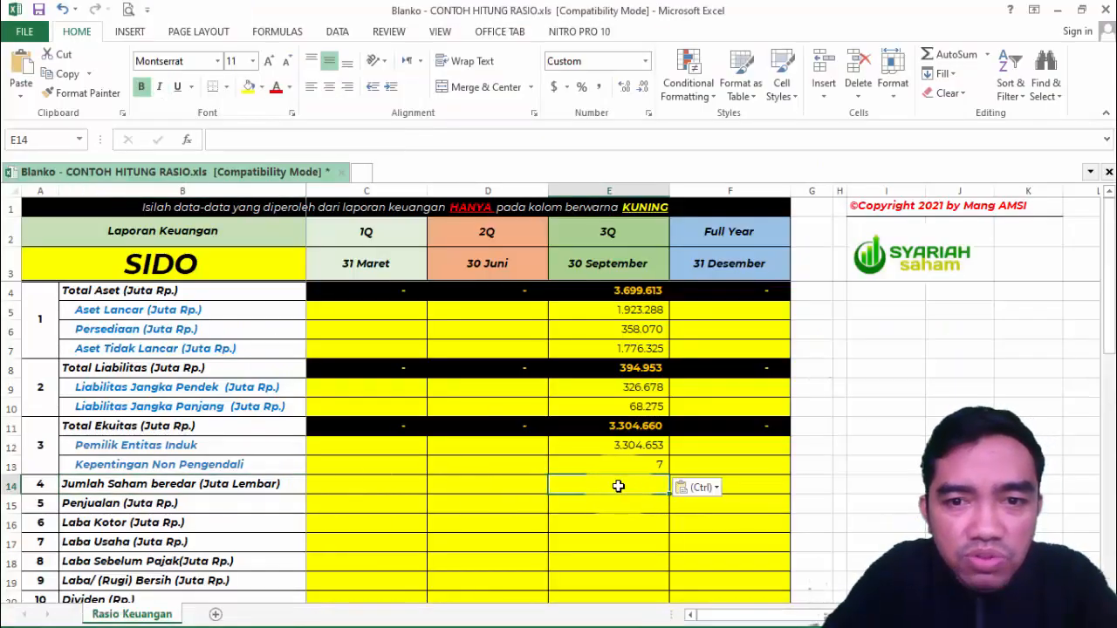
pyautogui.write('30000')
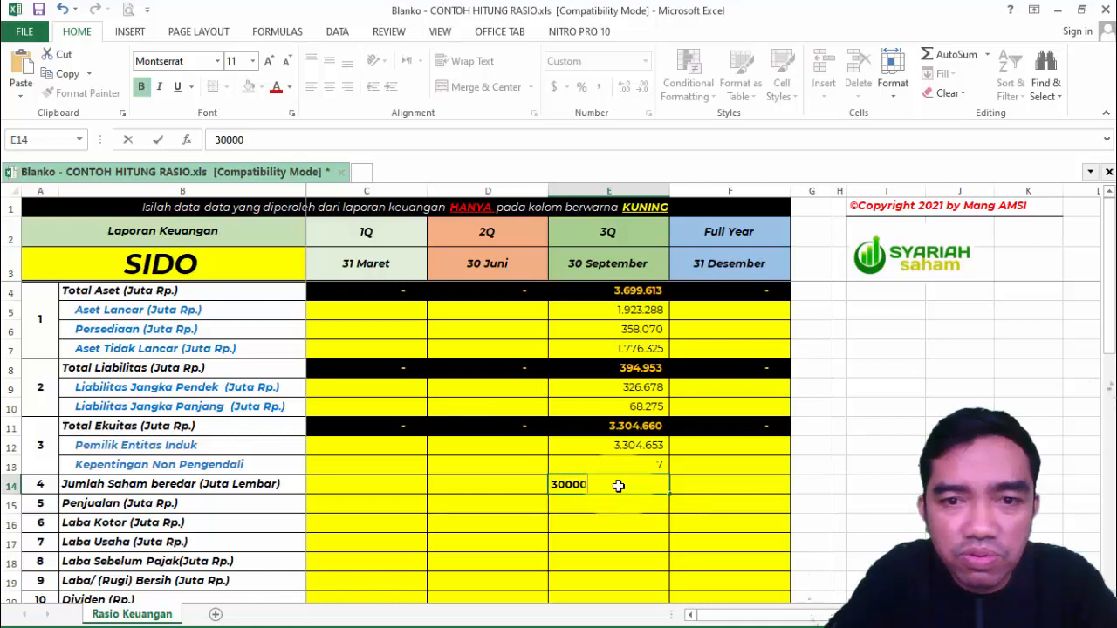
pyautogui.press('Return')
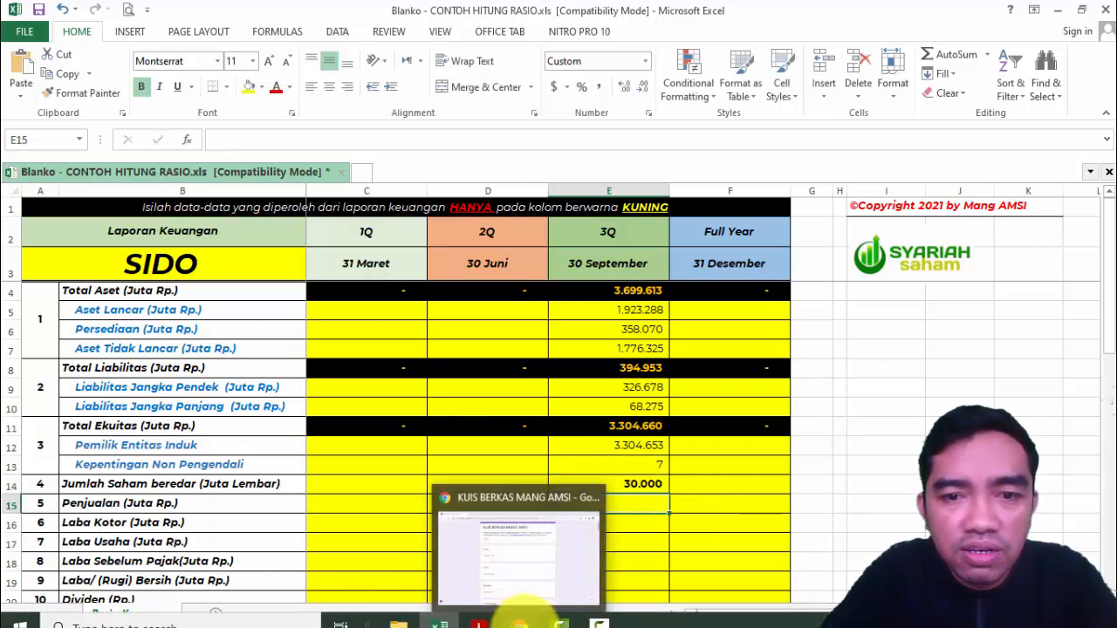
# Copy the 30 September 2020 PENJUALAN figure, 2.257.274, from page 6 of the PDF and paste it as text only into Excel cell E15.
pyautogui.click(520, 623)
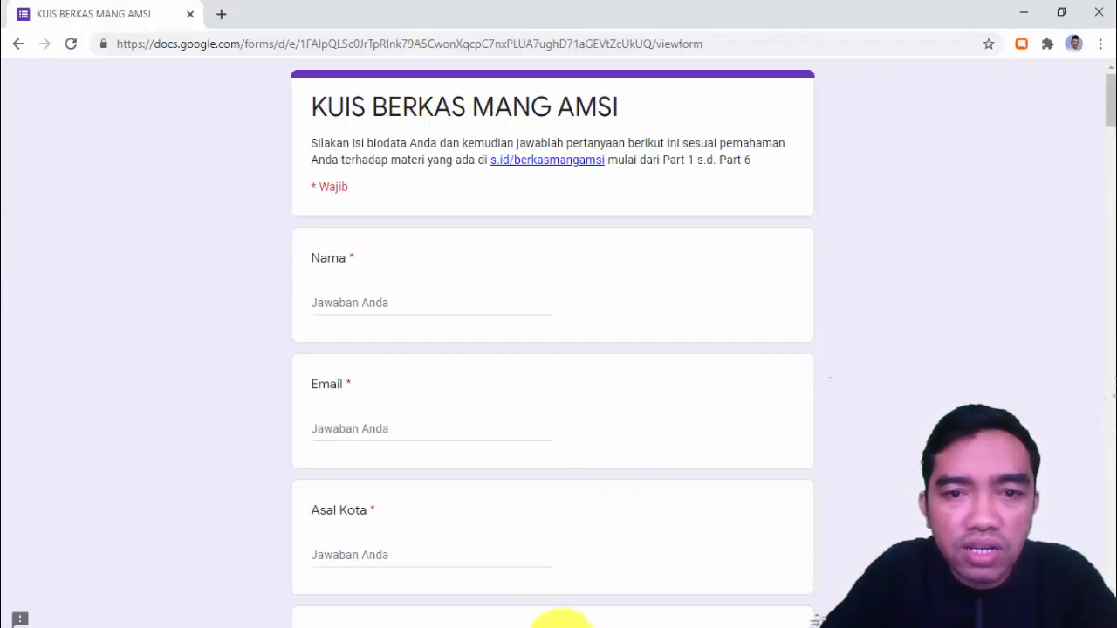
pyautogui.click(480, 621)
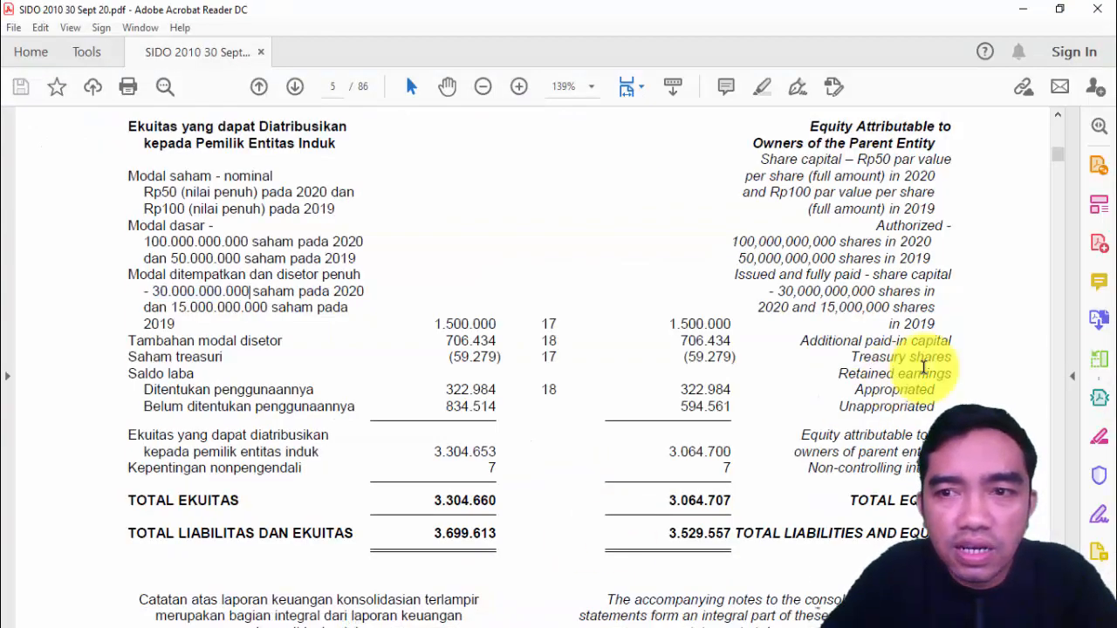
pyautogui.scroll(-10, 1054, 392)
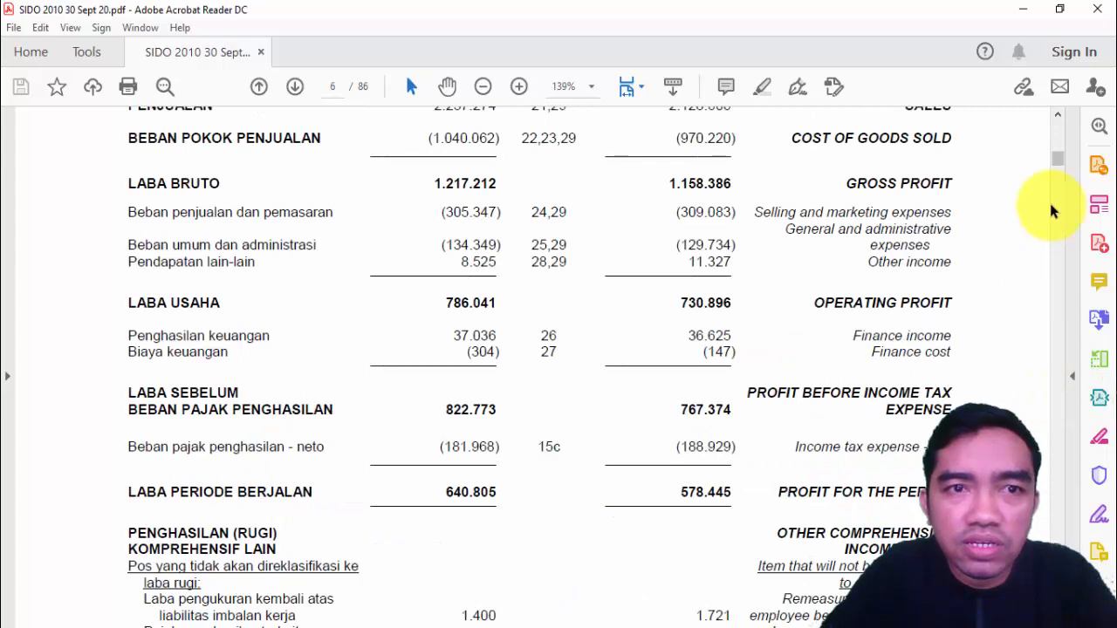
pyautogui.click(1058, 116)
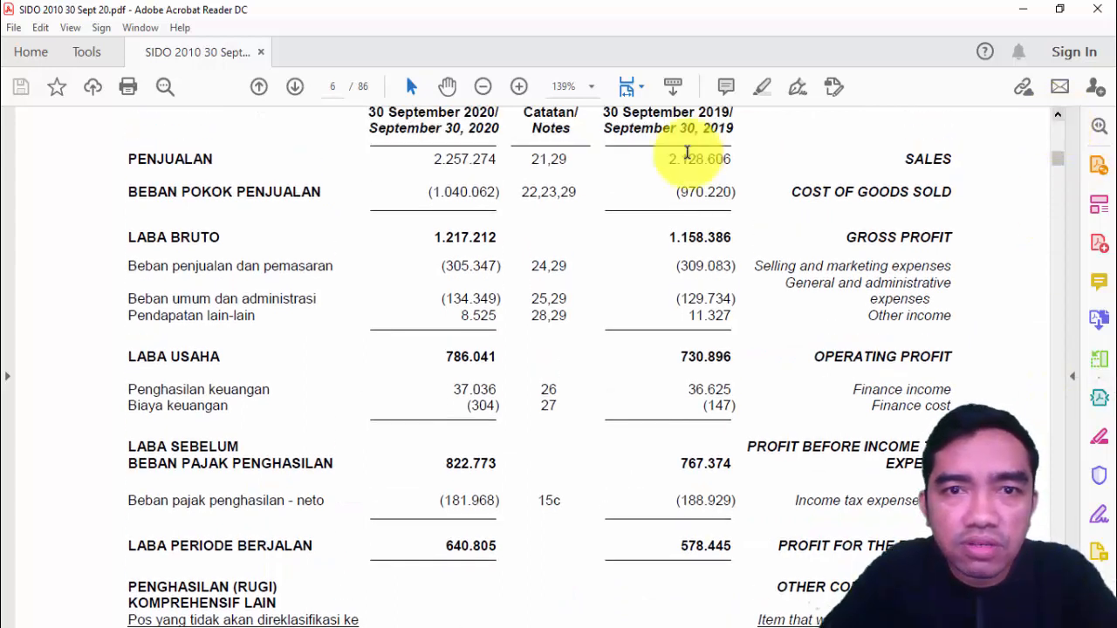
pyautogui.moveTo(431, 160); pyautogui.dragTo(515, 160)
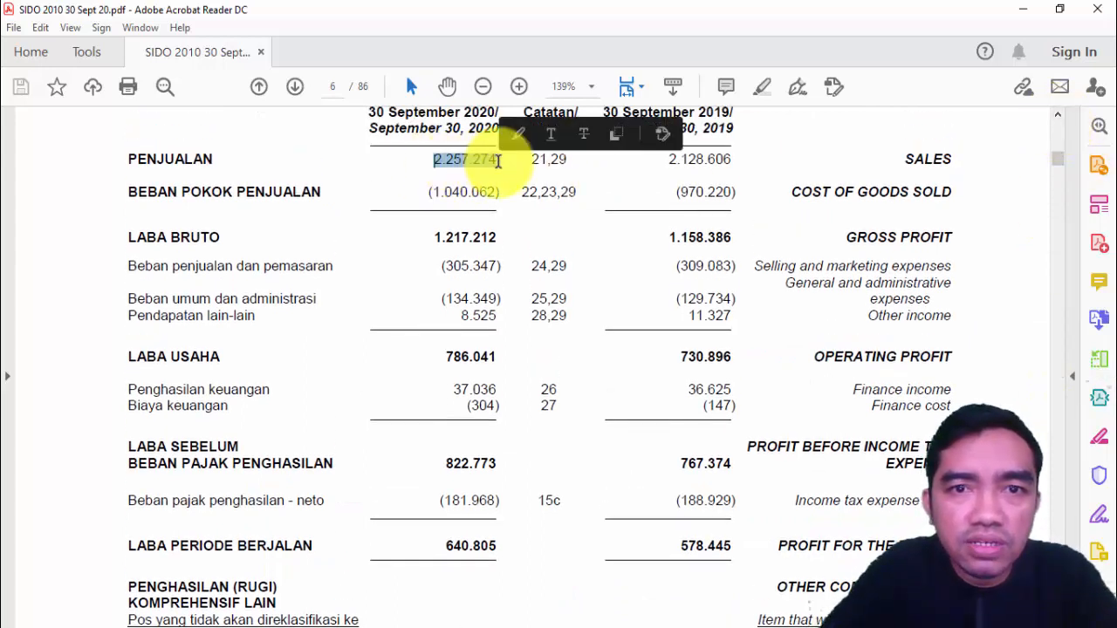
pyautogui.click(613, 137)
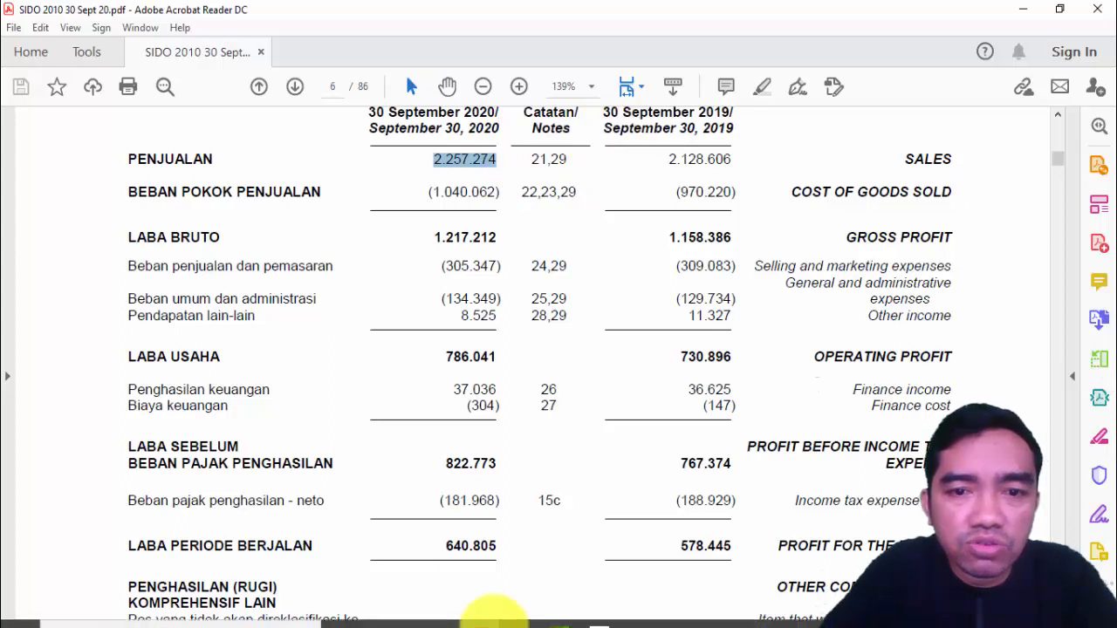
pyautogui.click(439, 625)
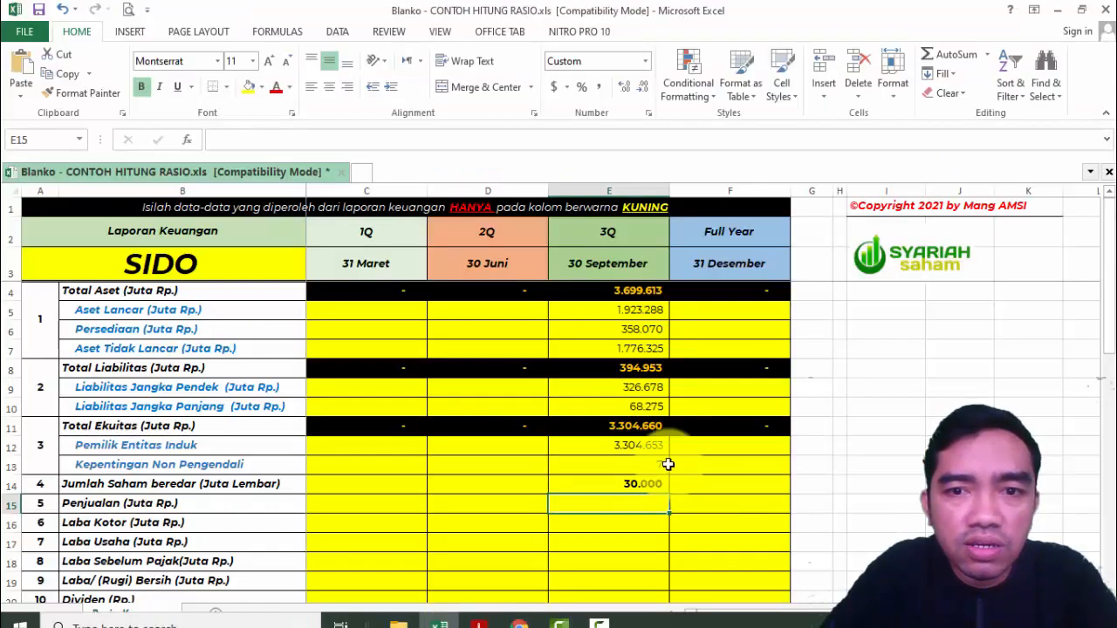
pyautogui.rightClick(634, 503)
pyautogui.click(664, 244)
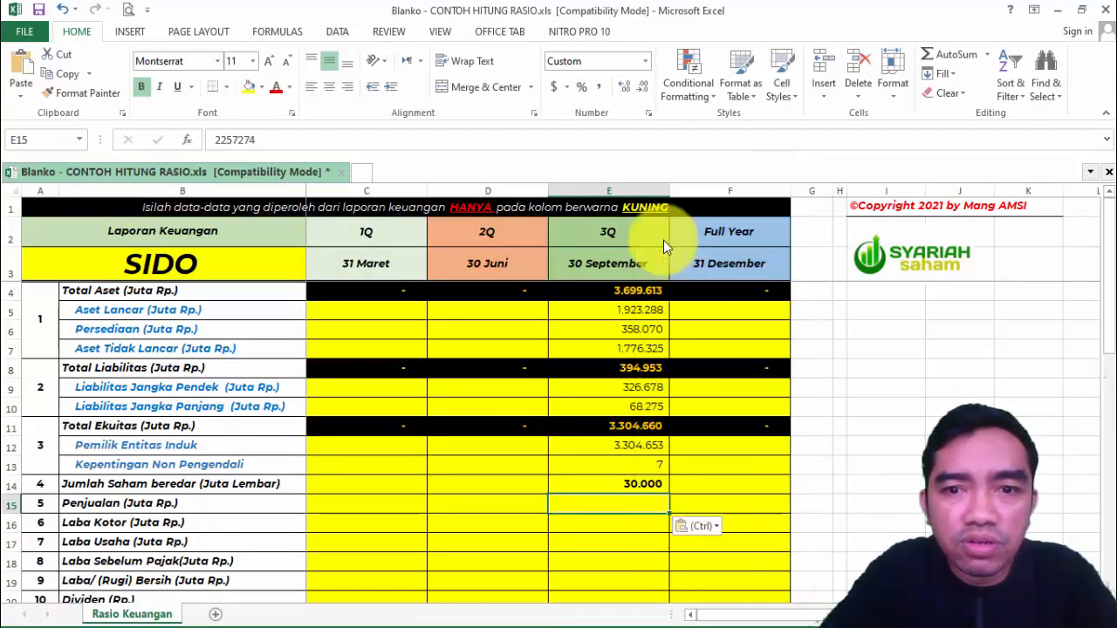
# Copy the 30 September 2020 LABA BRUTO figure, 1.217.212, from the PDF and paste it as text only into Excel cell E16.
pyautogui.moveTo(516, 621)
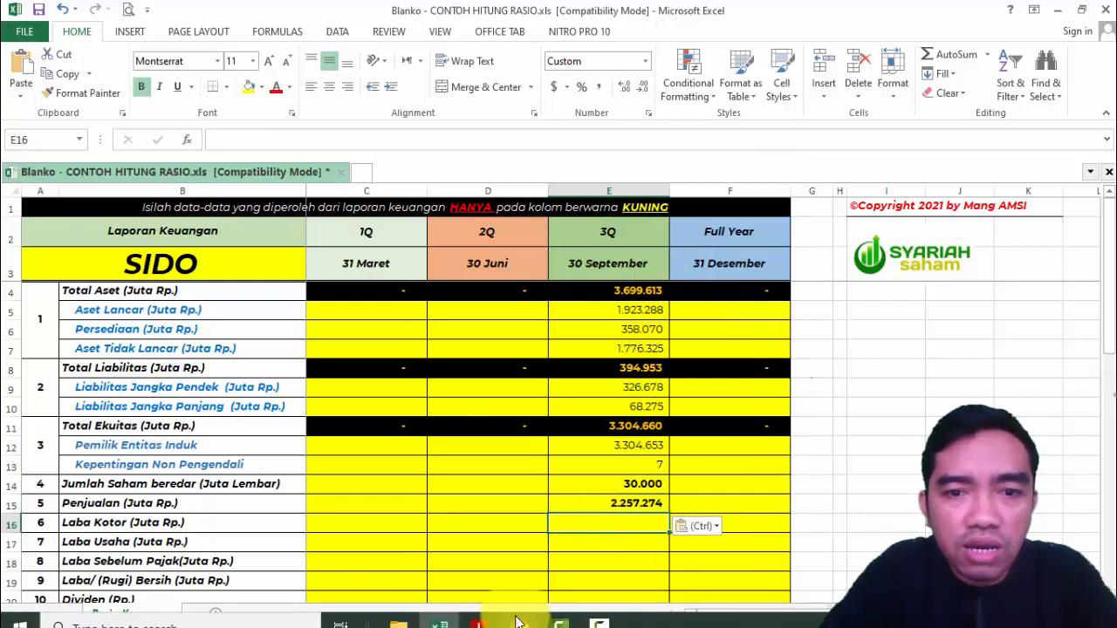
pyautogui.click(481, 625)
pyautogui.moveTo(438, 234); pyautogui.dragTo(524, 239)
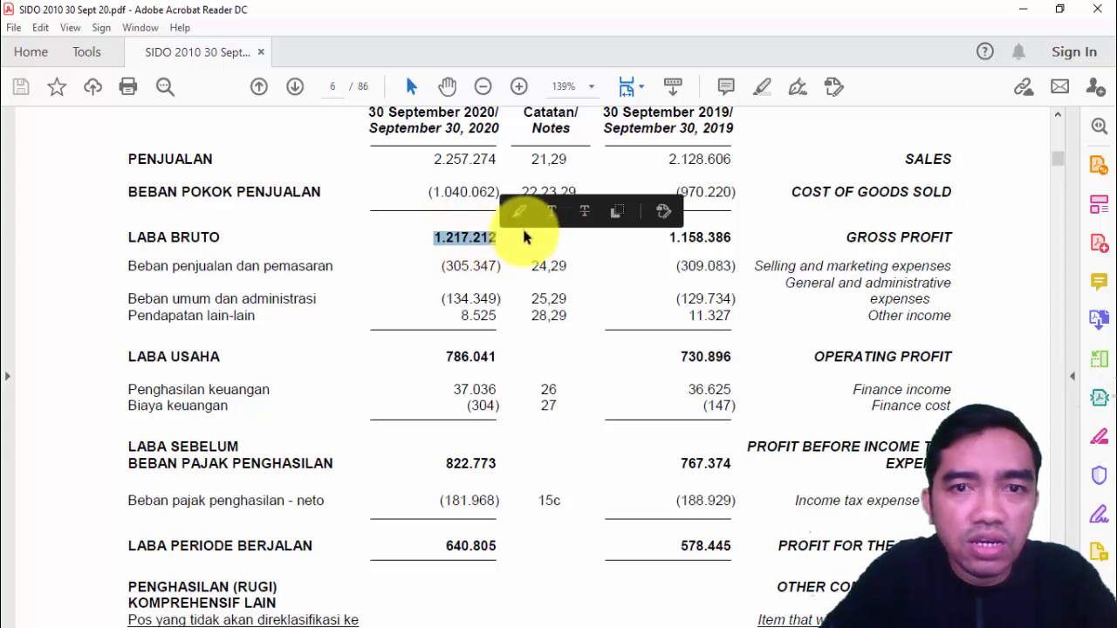
pyautogui.click(617, 212)
pyautogui.click(443, 618)
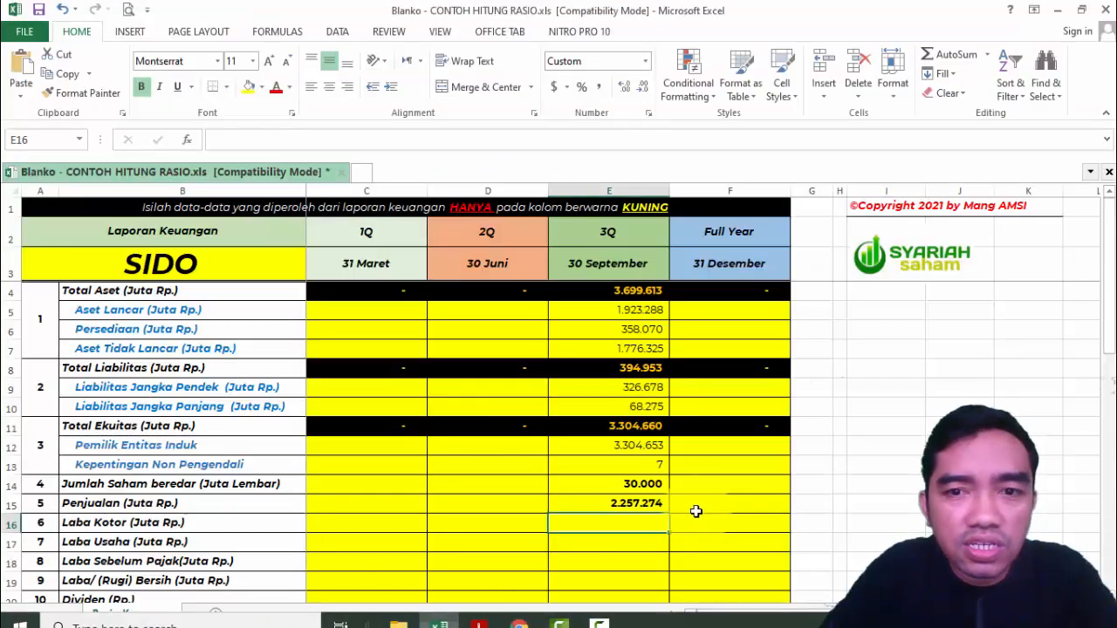
pyautogui.rightClick(628, 519)
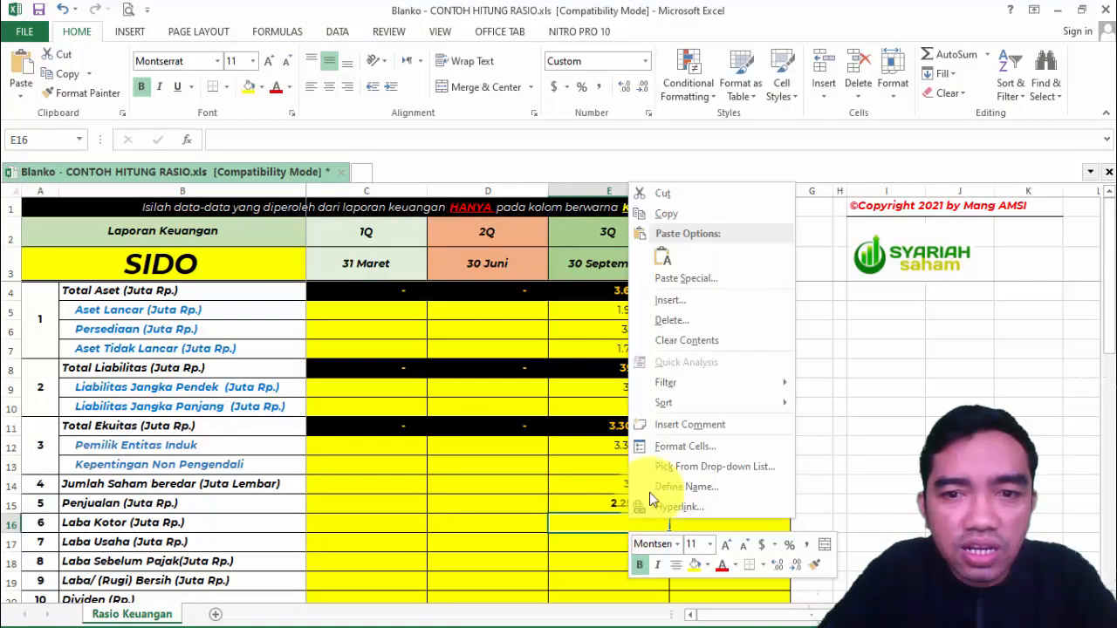
pyautogui.click(663, 260)
# Examine the calculated 3Q ratios in the Rasio Keuangan section below the input rows, and return to Laba Kotor in E16.
pyautogui.press('Down')
pyautogui.press('Down')
pyautogui.press('Down')
pyautogui.press('Down')
pyautogui.press('Down')
pyautogui.press('Down')
pyautogui.press('Down')
pyautogui.press('Down')
pyautogui.press('Down')
pyautogui.press('Down')
pyautogui.press('Down')
pyautogui.press('Down')
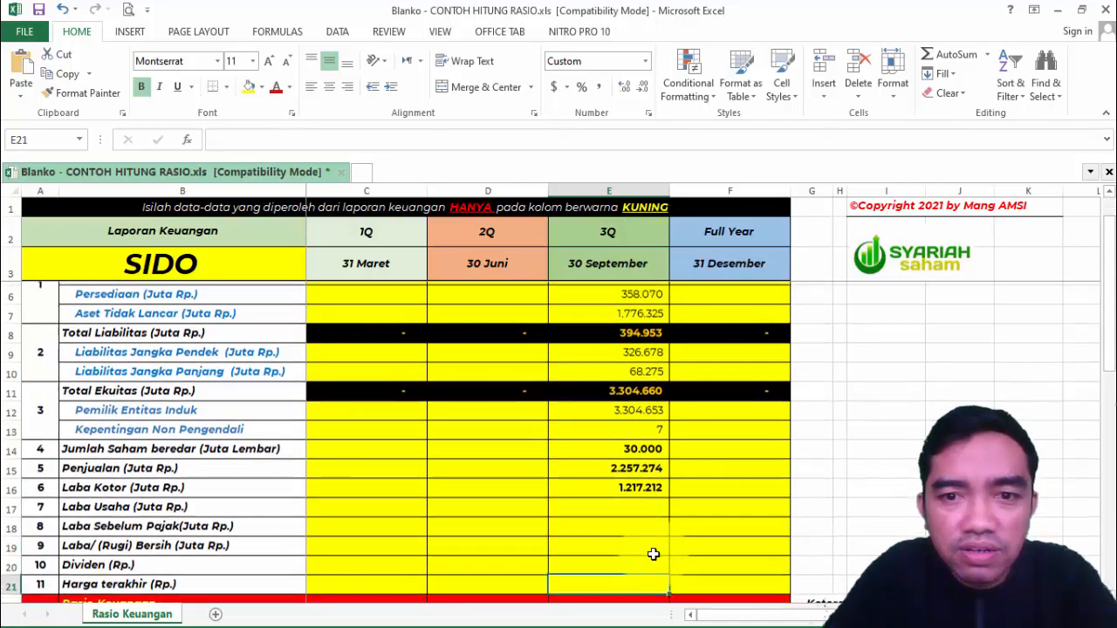
pyautogui.press('Down')
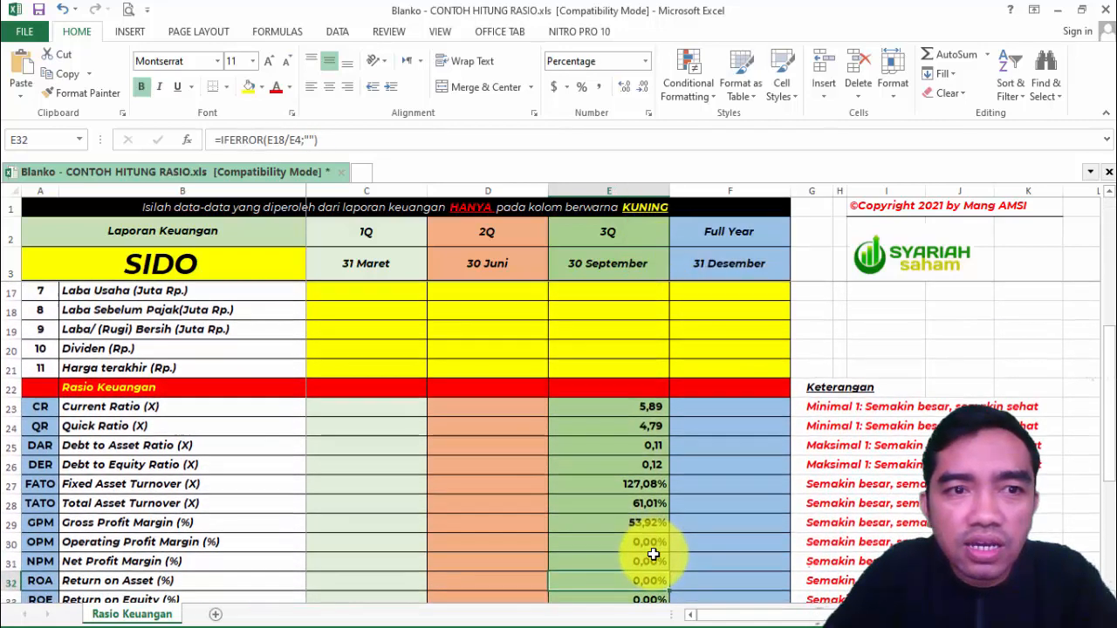
pyautogui.press('Up')
pyautogui.press('Up')
pyautogui.press('Up')
pyautogui.press('Up')
pyautogui.press('Up')
pyautogui.press('Up')
pyautogui.press('Up')
pyautogui.press('Up')
pyautogui.press('Up')
pyautogui.press('Up')
pyautogui.press('Up')
pyautogui.press('Up')
pyautogui.press('Up')
pyautogui.press('Up')
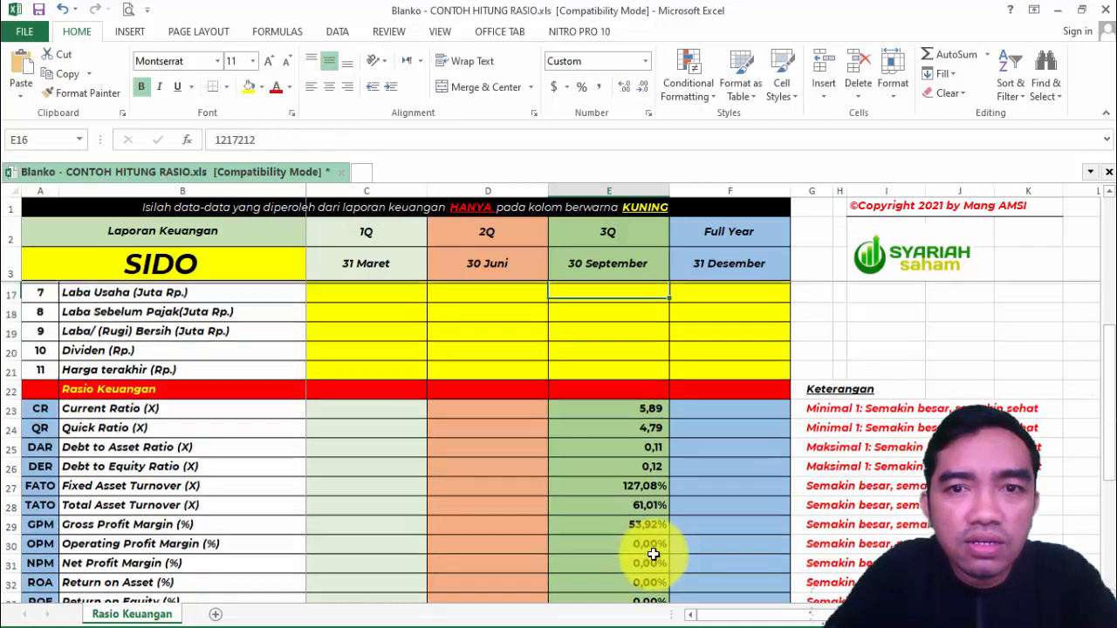
# Copy the 30 September 2020 LABA USAHA figure, 786.041, from the PDF and paste it as text only into Excel cell E17.
pyautogui.moveTo(599, 621)
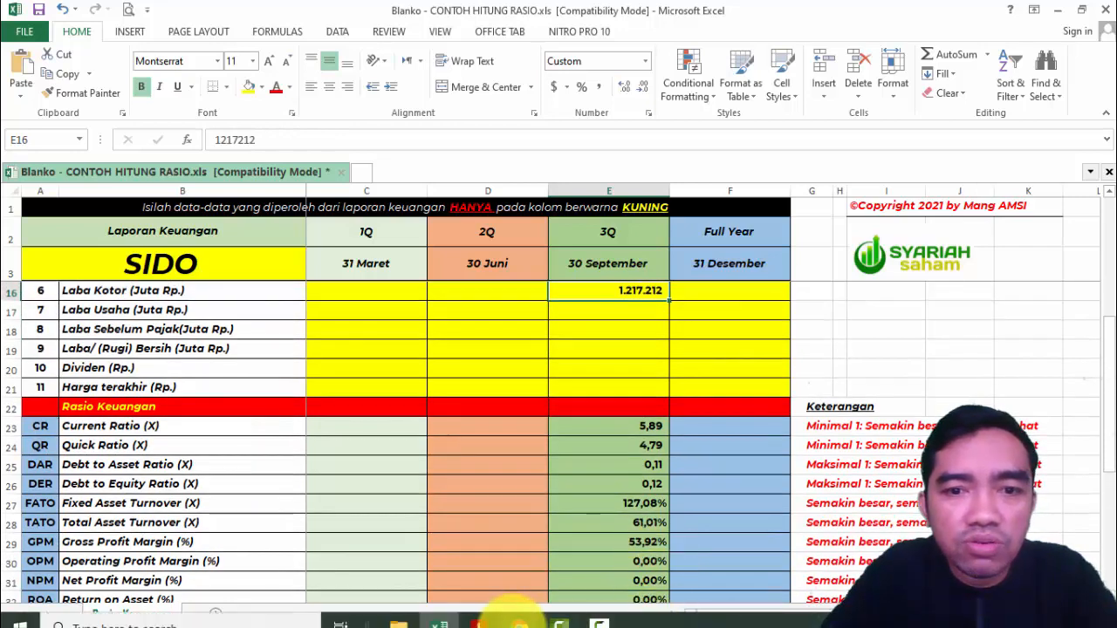
pyautogui.click(478, 623)
pyautogui.moveTo(439, 359); pyautogui.dragTo(496, 357)
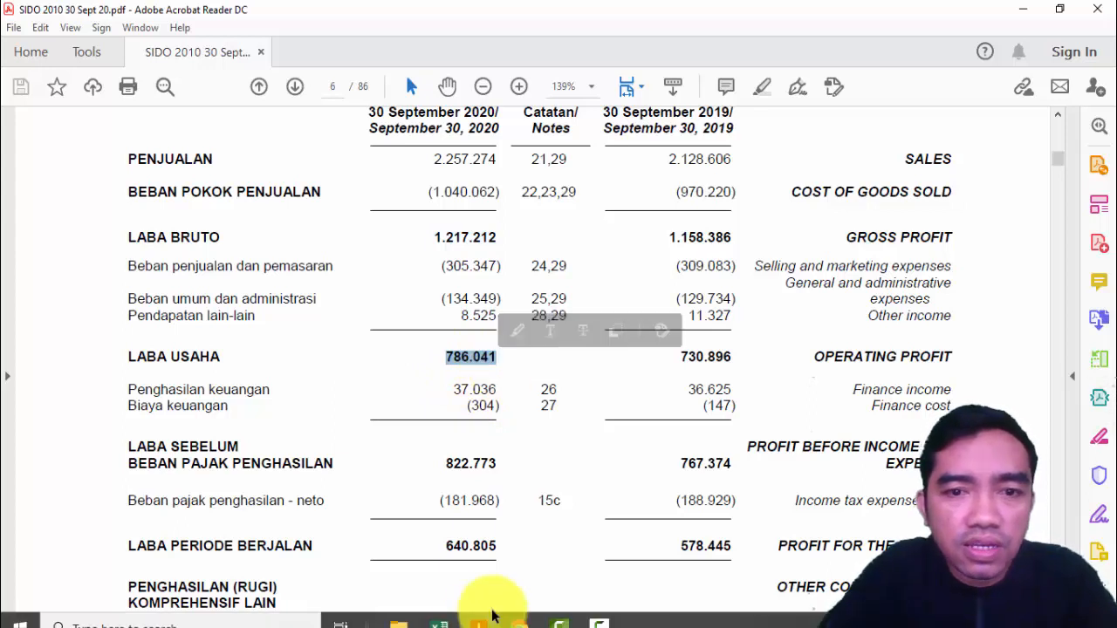
pyautogui.click(520, 623)
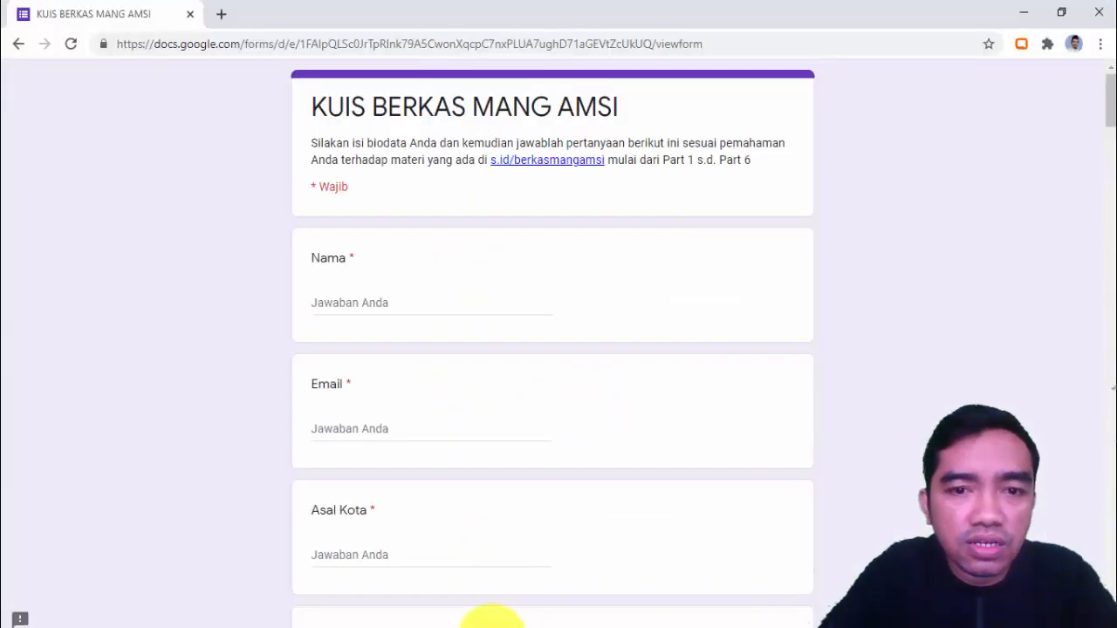
pyautogui.click(443, 622)
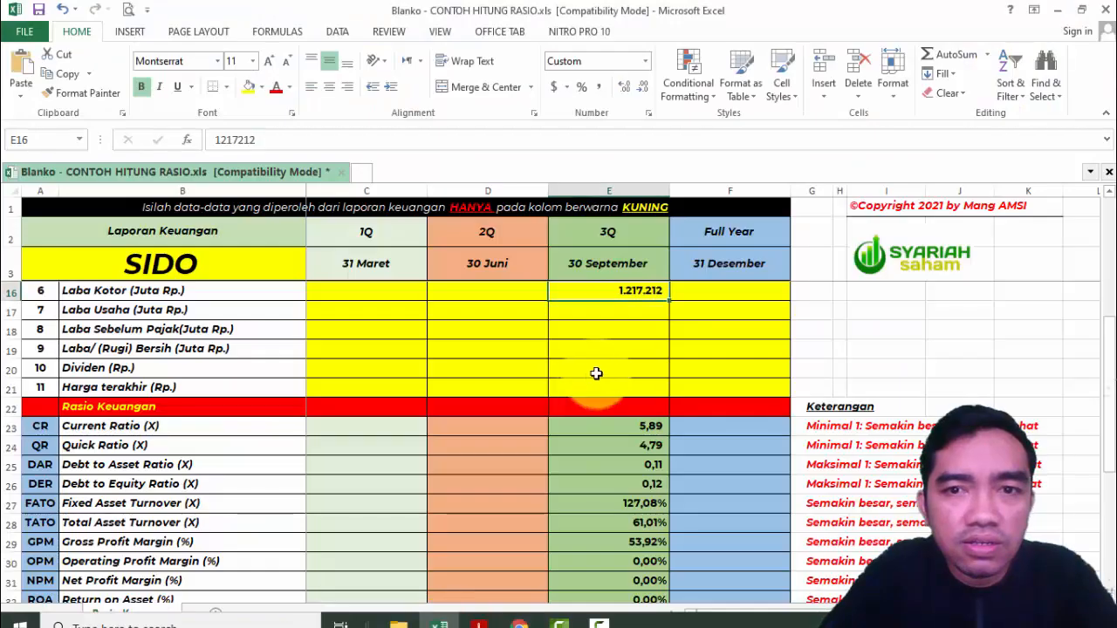
pyautogui.rightClick(623, 313)
pyautogui.click(655, 378)
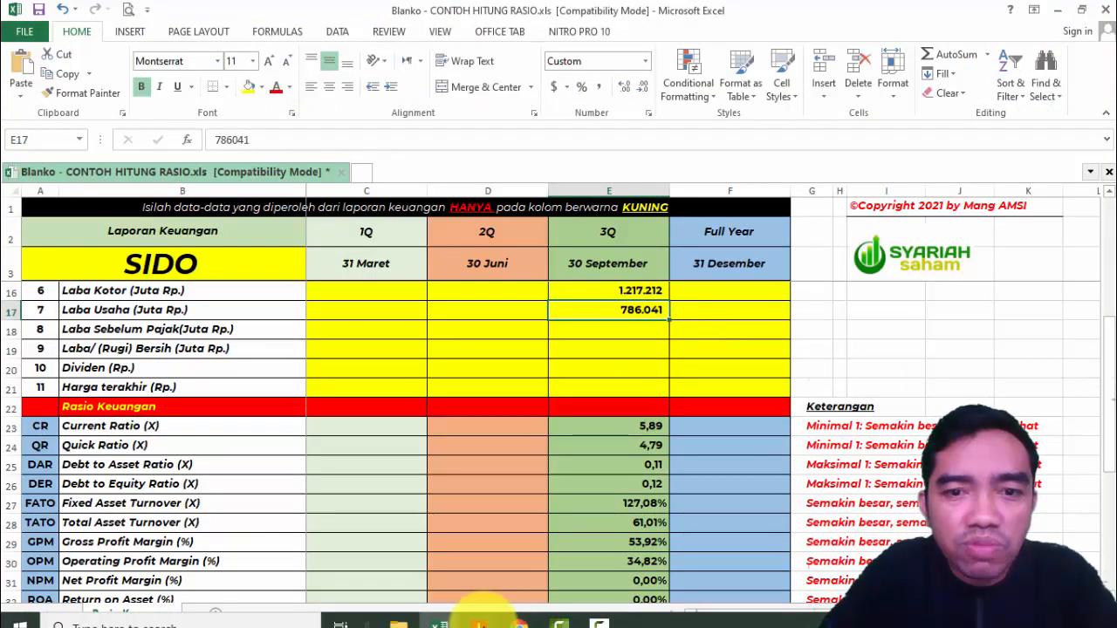
# Copy the 30 September 2020 LABA SEBELUM BEBAN PAJAK PENGHASILAN, 822.773, from the PDF and paste it as text only into Excel cell E18.
pyautogui.click(480, 622)
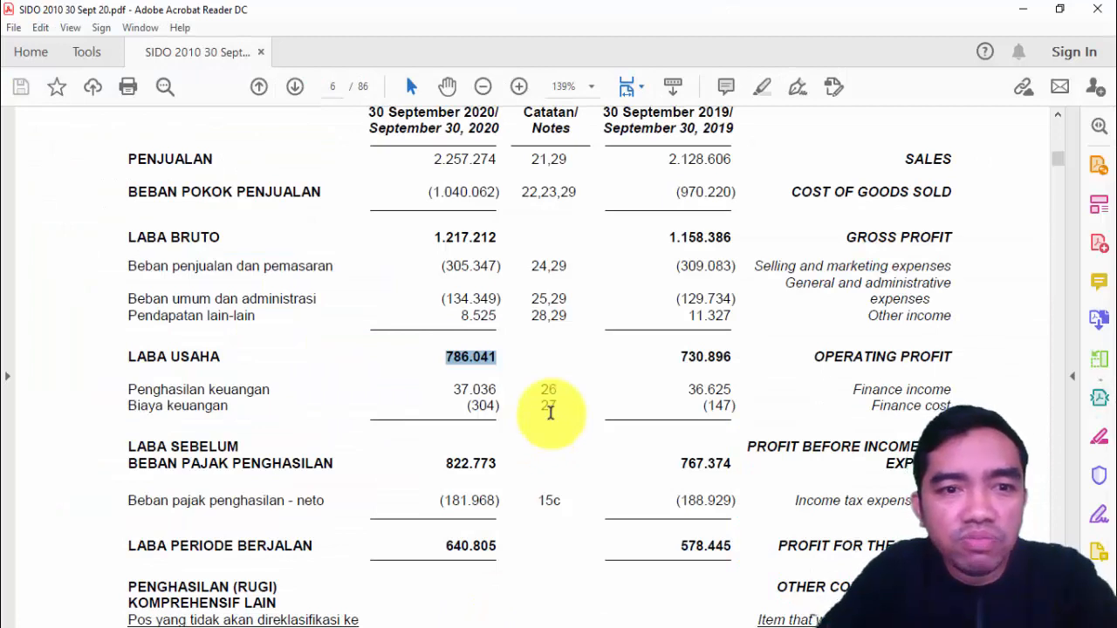
pyautogui.moveTo(500, 462); pyautogui.dragTo(445, 463)
pyautogui.hotkey('ctrl', 'c')
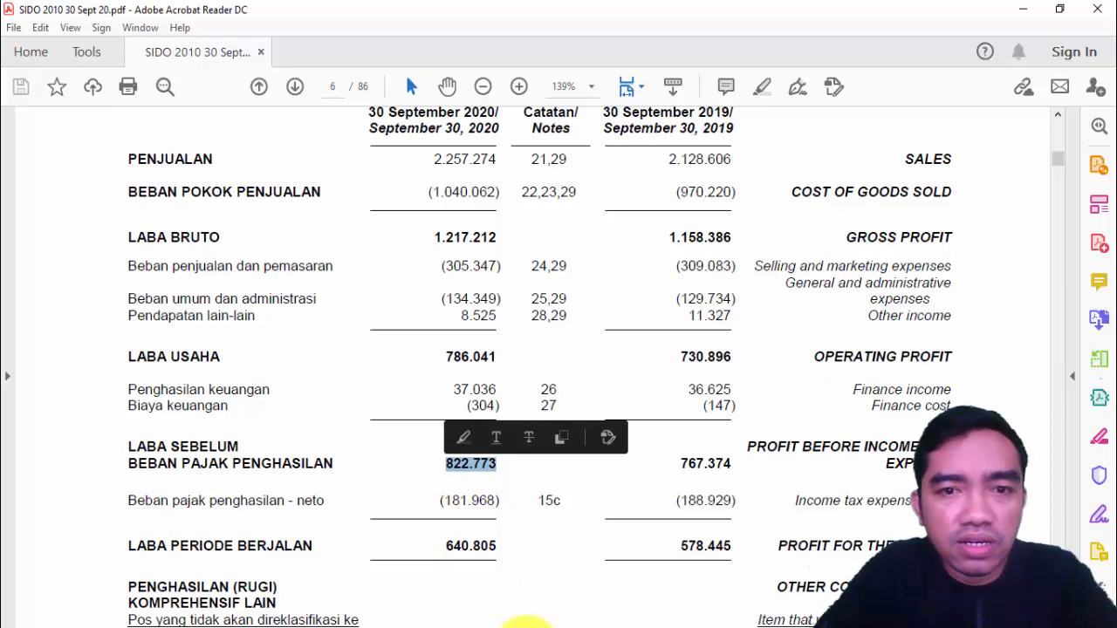
pyautogui.click(443, 621)
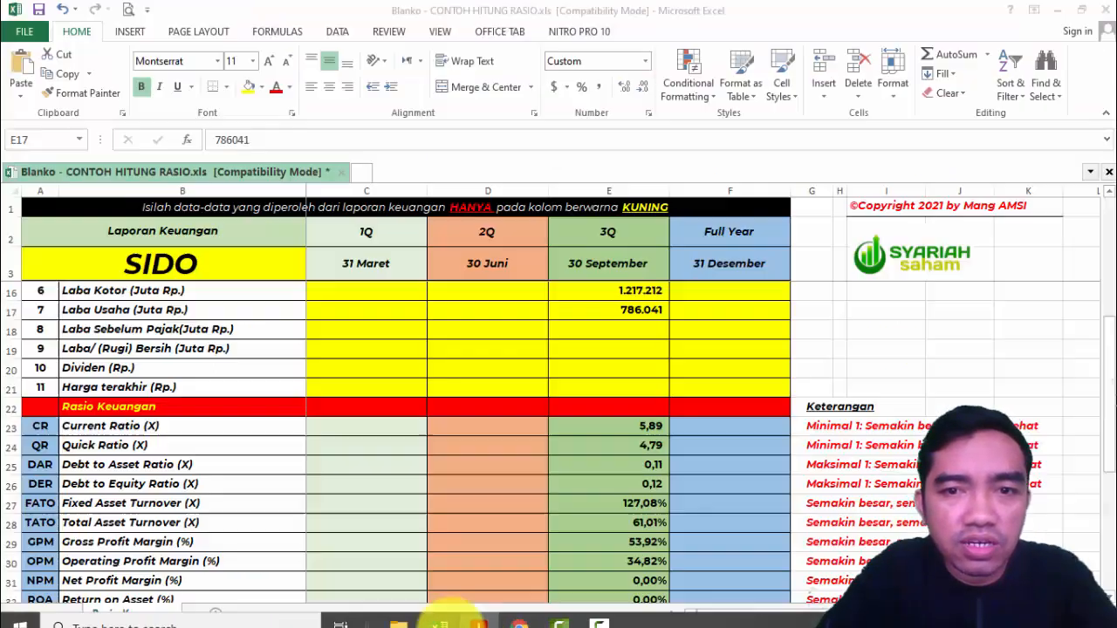
pyautogui.rightClick(613, 329)
pyautogui.click(649, 381)
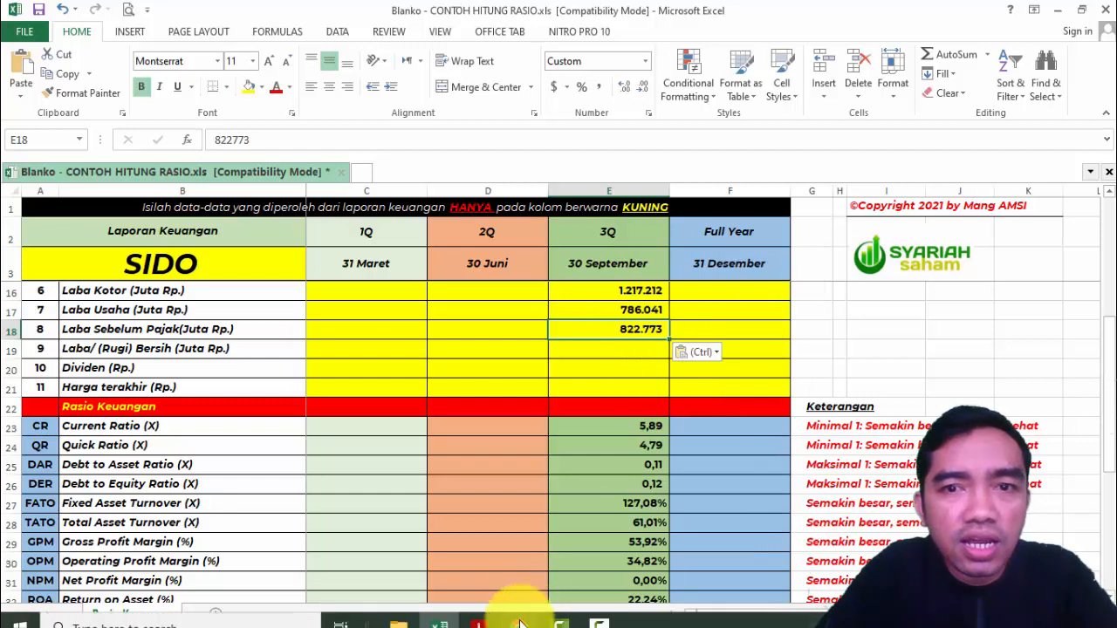
# Copy the 30 September 2020 profit attributable to Pemilik entitas induk, 640.805, from the PDF and paste it as text only into Excel cell E19.
pyautogui.moveTo(519, 623)
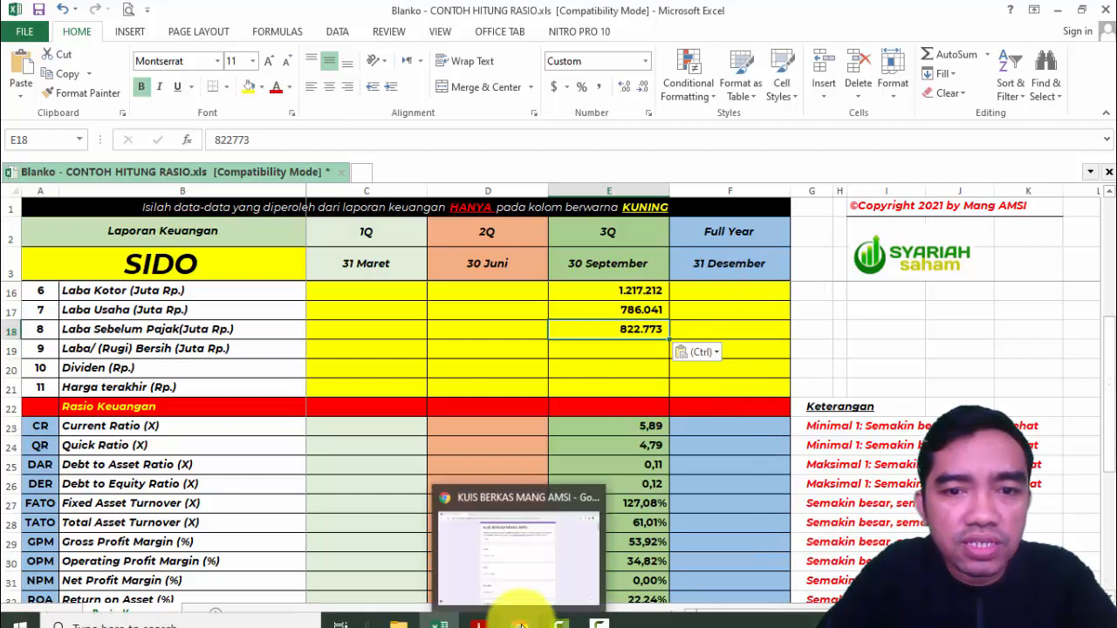
pyautogui.click(480, 623)
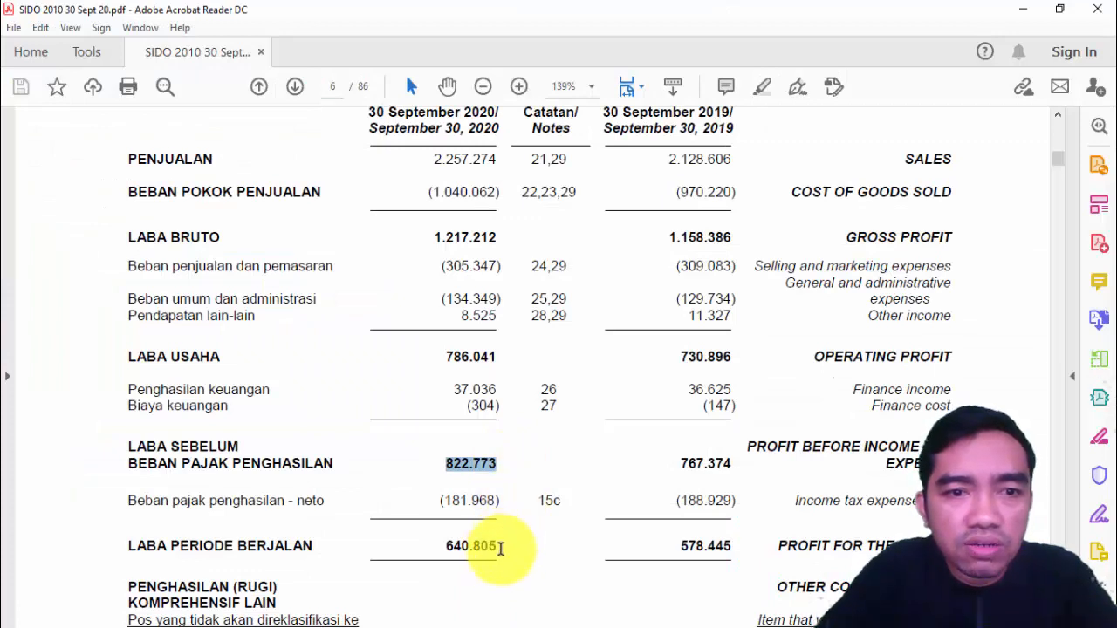
pyautogui.moveTo(500, 548); pyautogui.dragTo(473, 548)
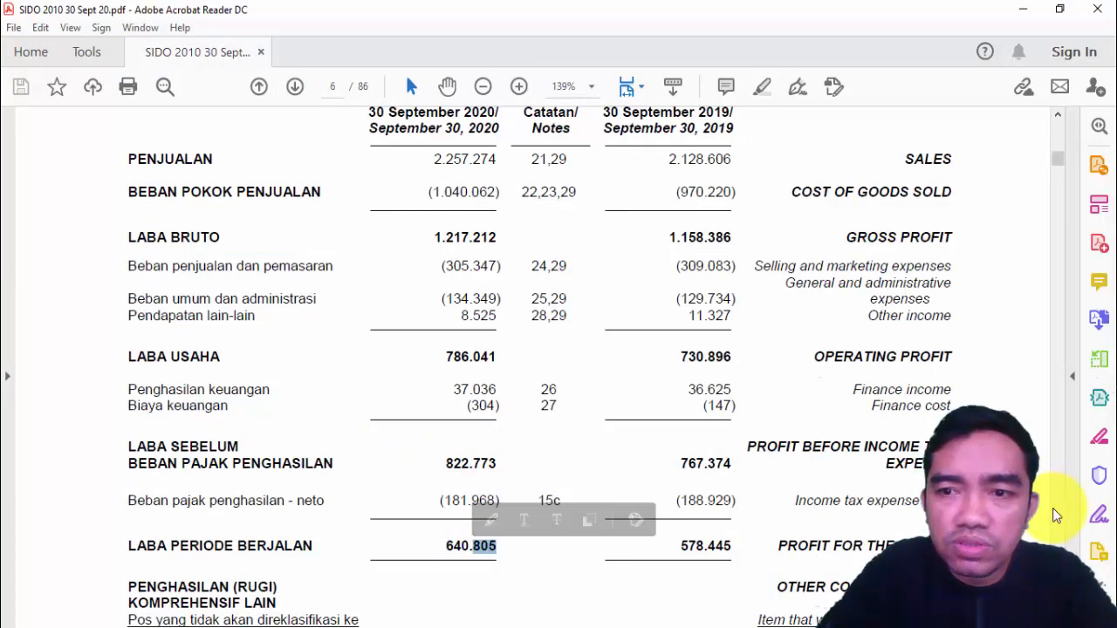
pyautogui.scroll(-10, 1053, 508)
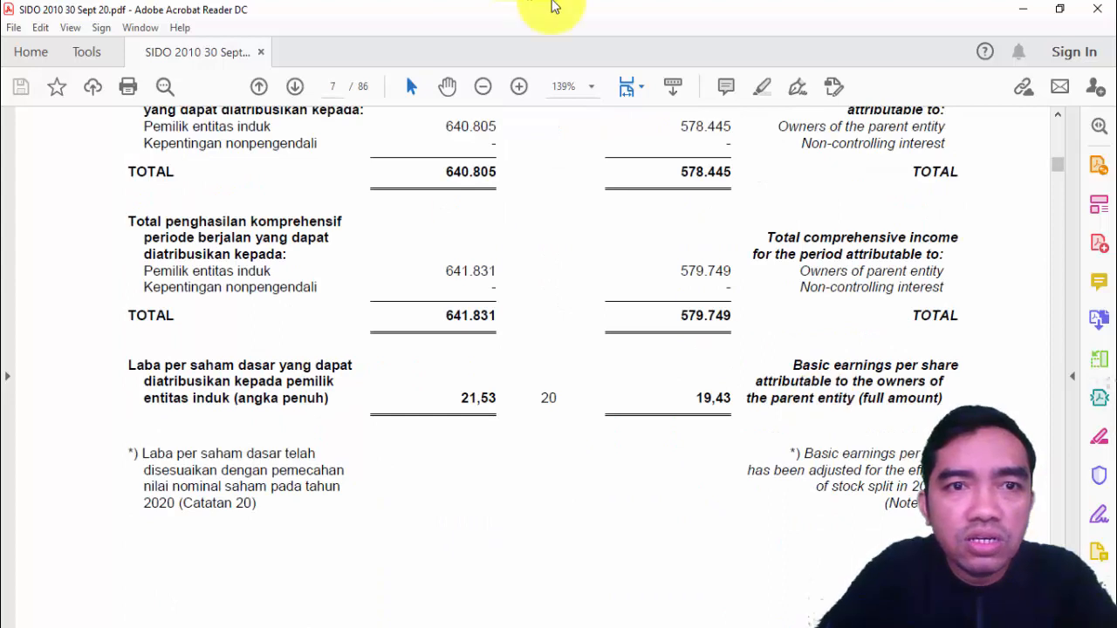
pyautogui.scroll(2, 1063, 118)
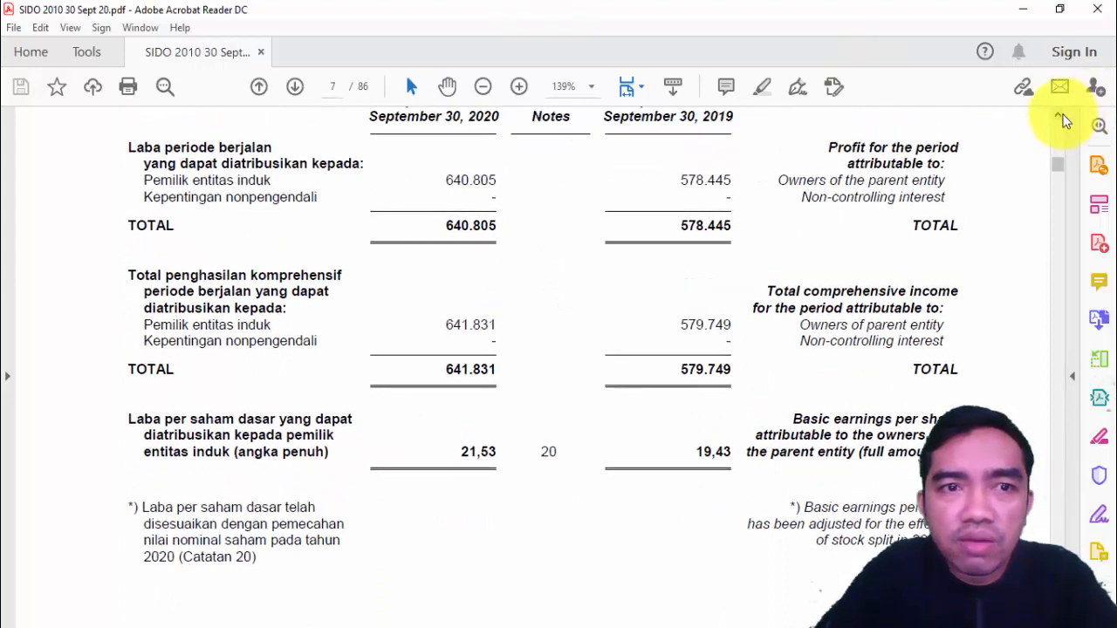
pyautogui.moveTo(432, 185); pyautogui.dragTo(498, 190)
pyautogui.hotkey('ctrl', 'c')
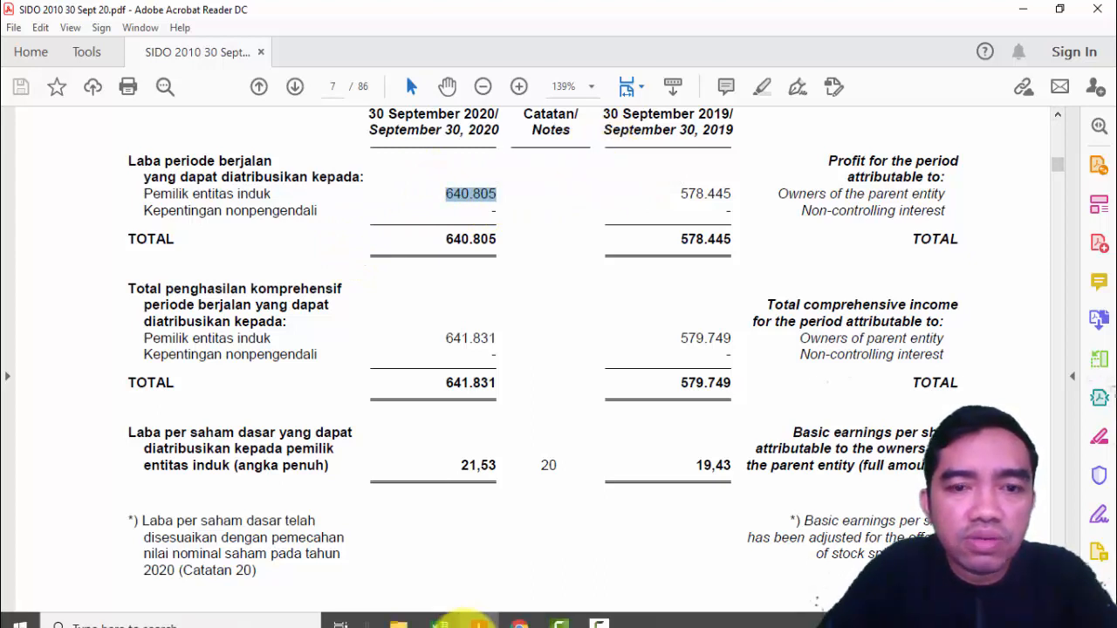
pyautogui.click(440, 621)
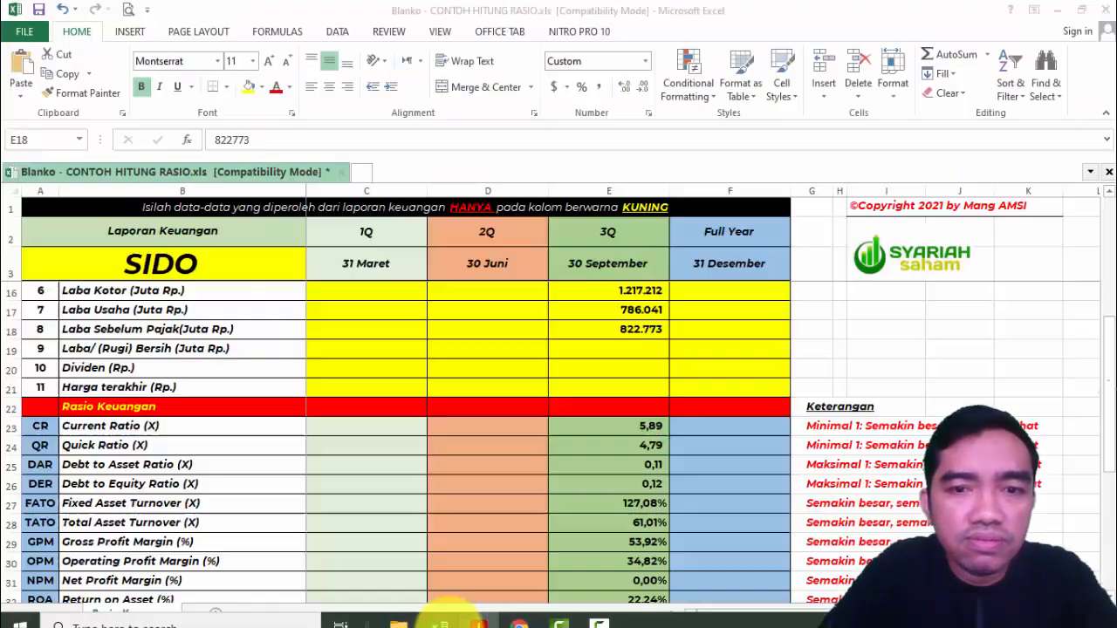
pyautogui.click(618, 347)
pyautogui.rightClick(619, 346)
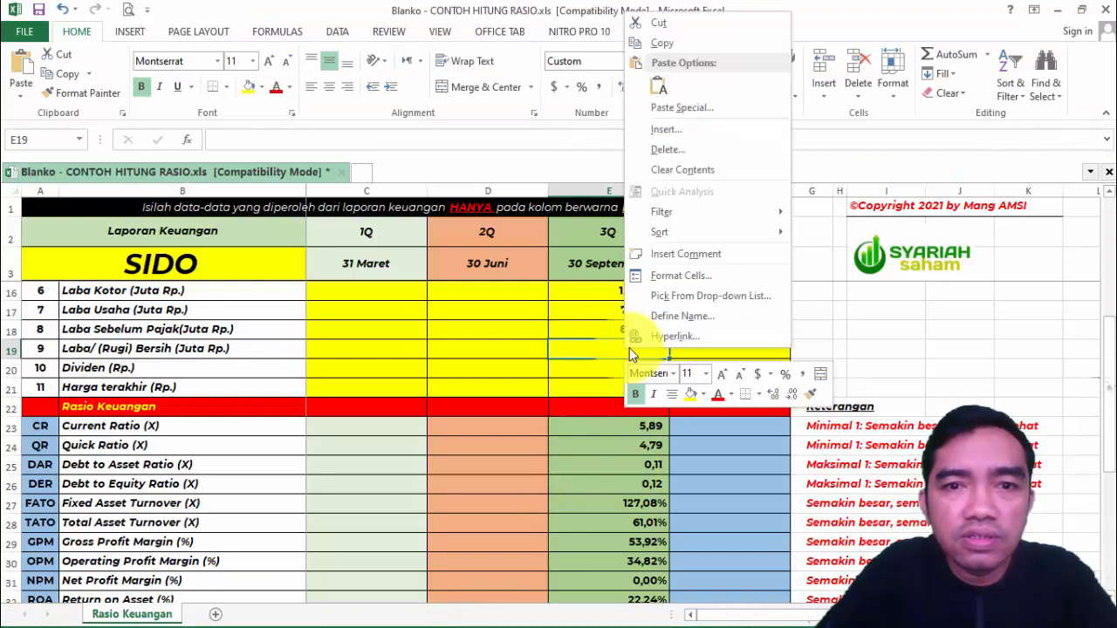
pyautogui.click(657, 87)
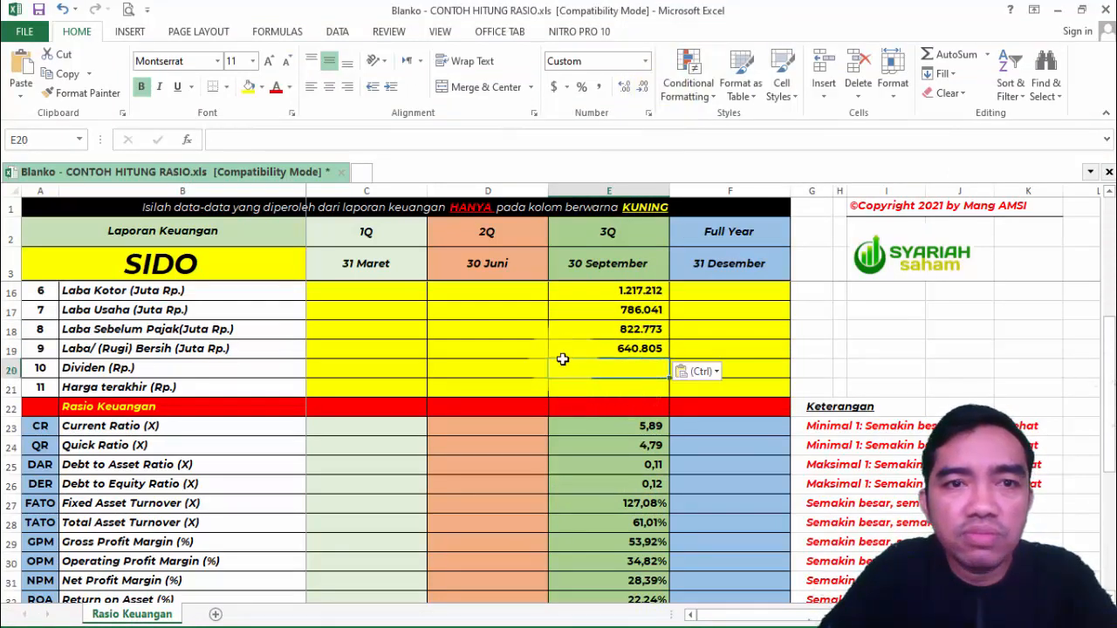
# Switch to Chrome, search for "dividen SIDO 2020" in a new tab and read the Kontan article on SIDO's dividend per share.
pyautogui.click(519, 621)
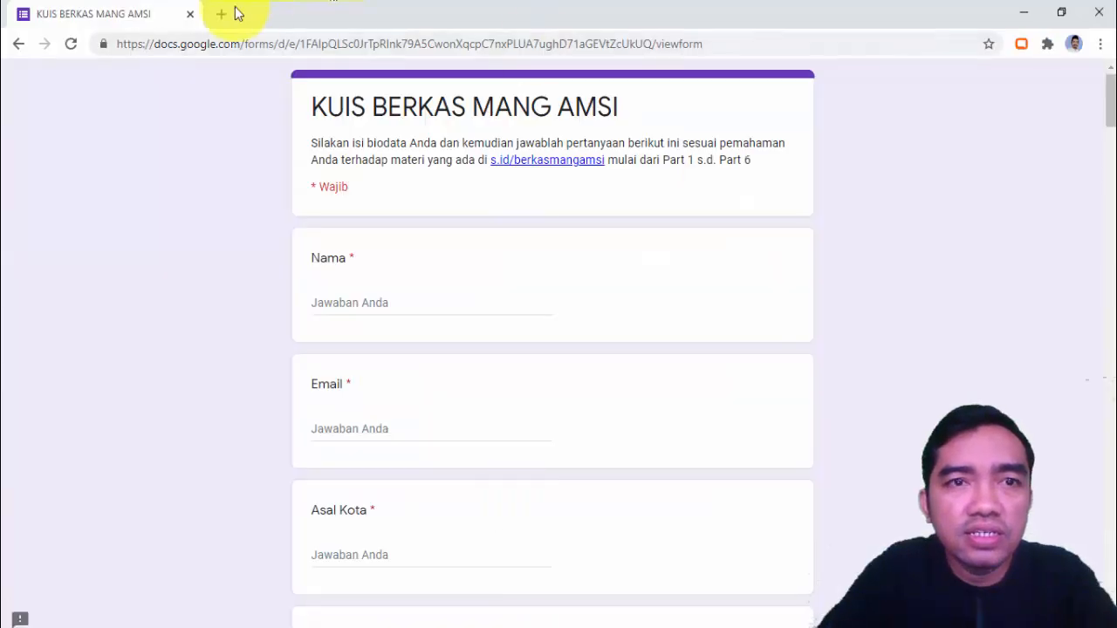
pyautogui.click(222, 14)
pyautogui.write('divi')
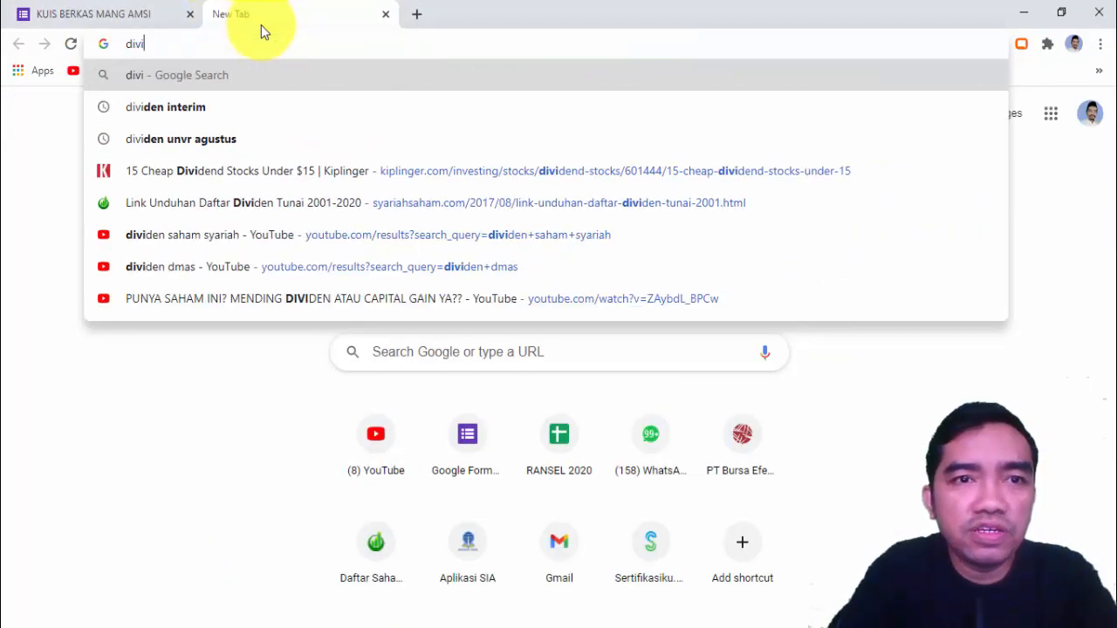
pyautogui.write('den SIDO 2020')
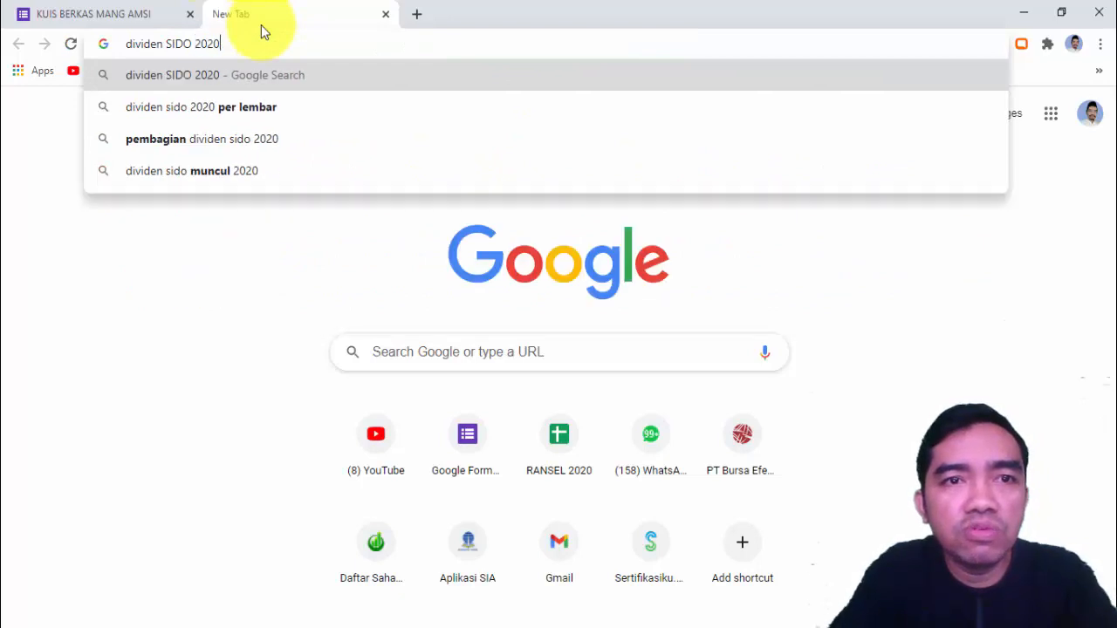
pyautogui.press('Return')
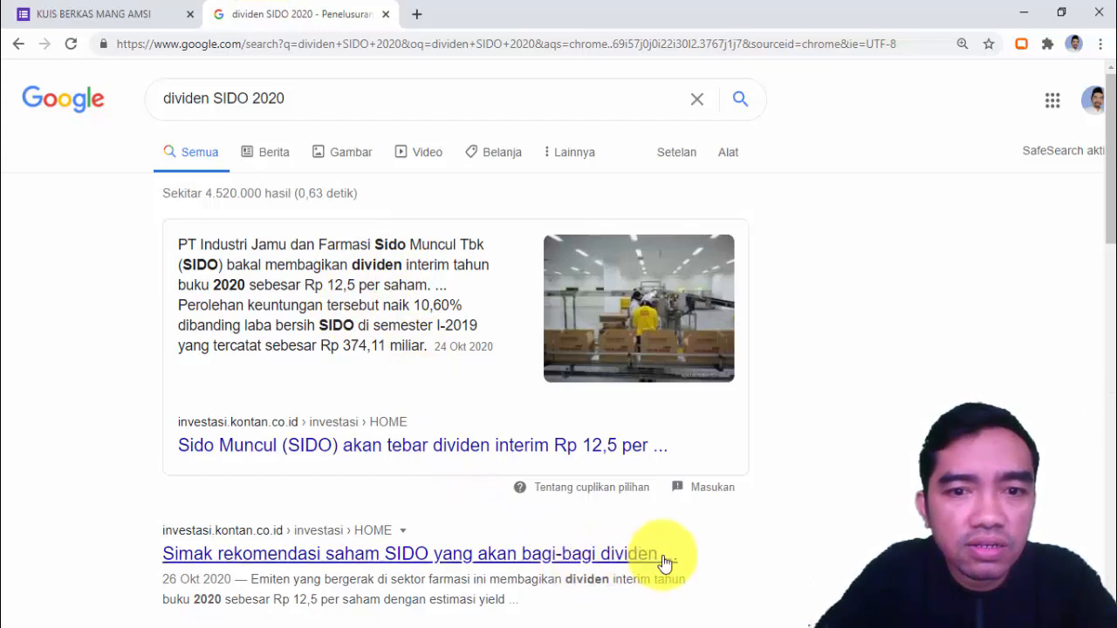
pyautogui.moveTo(1108, 210); pyautogui.dragTo(1110, 312)
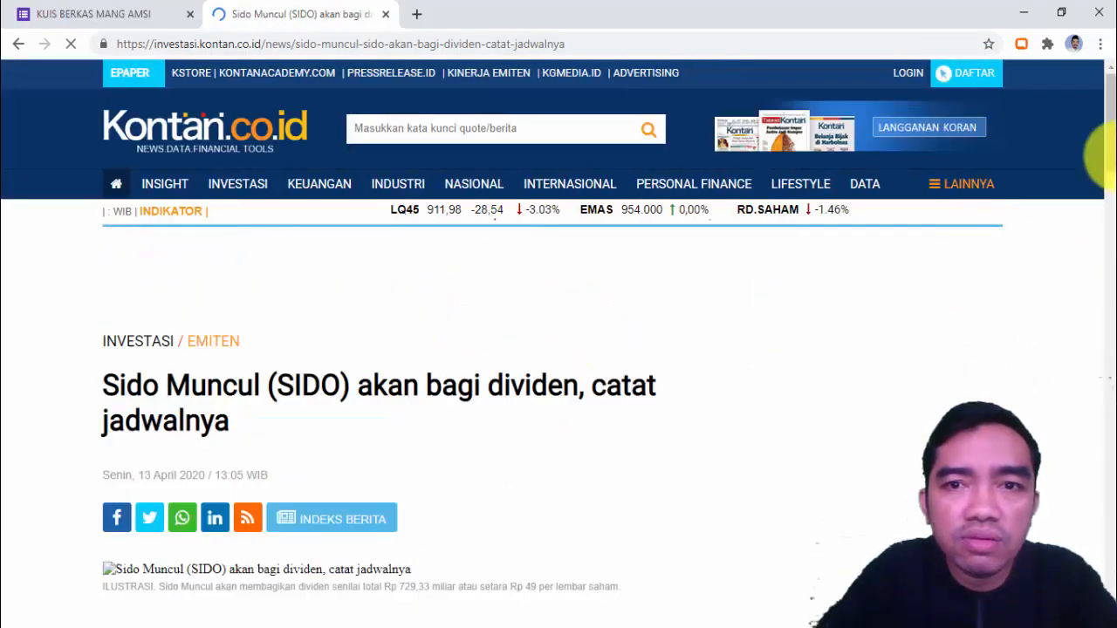
pyautogui.moveTo(1098, 95); pyautogui.dragTo(1106, 237)
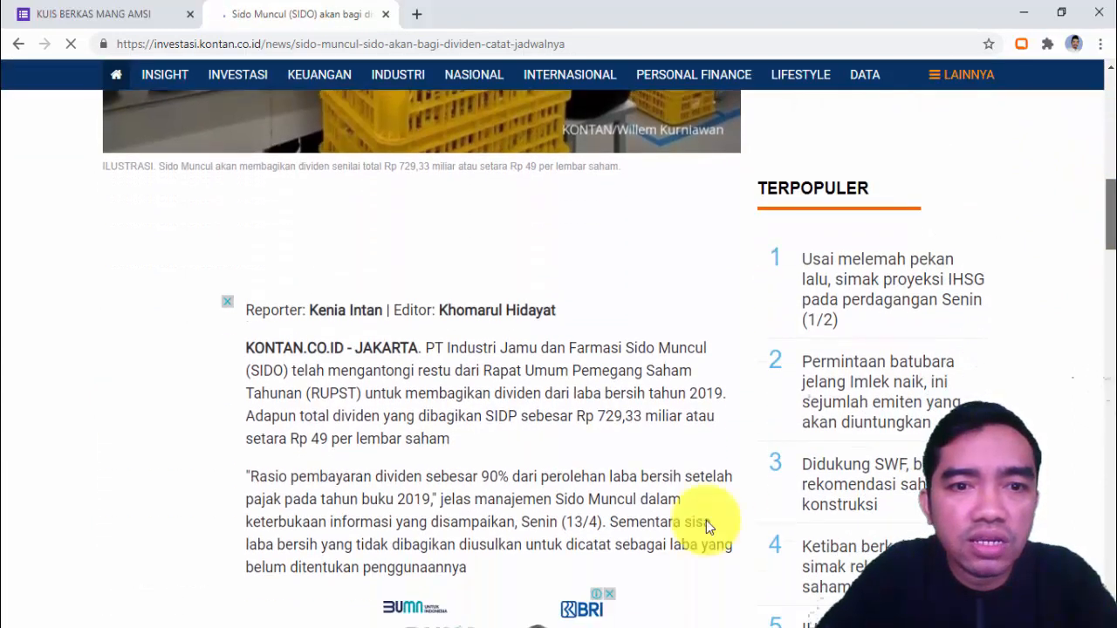
# In Excel, enter the combined 12,5 and 49 rupiah dividends in the 3Q Dividen cell E20 and 730 as Harga terakhir in E21.
pyautogui.click(523, 621)
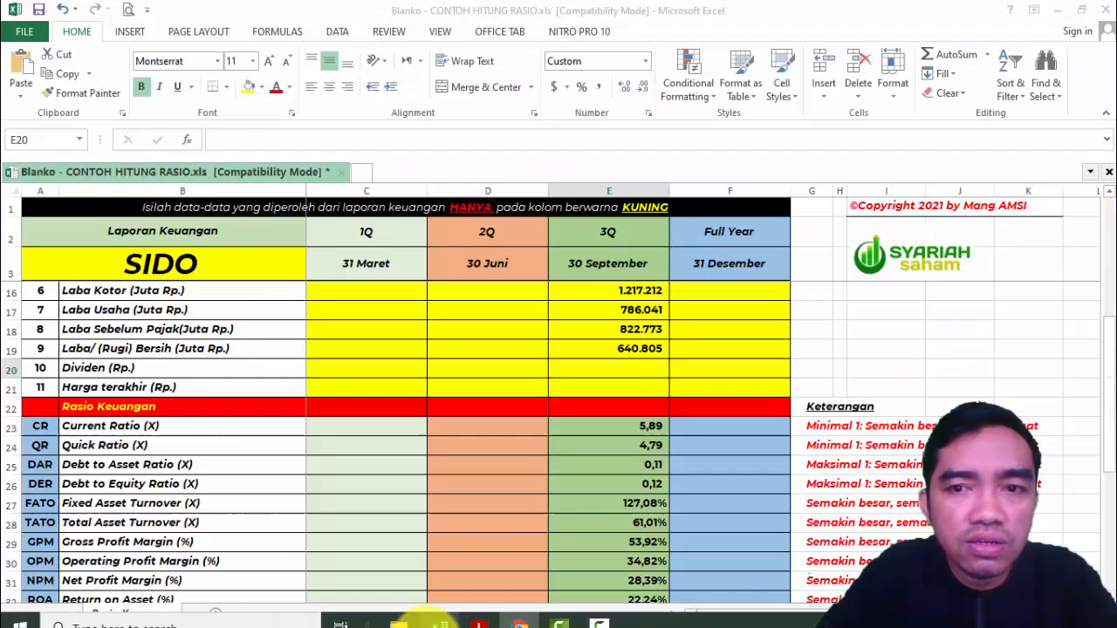
pyautogui.write('61')
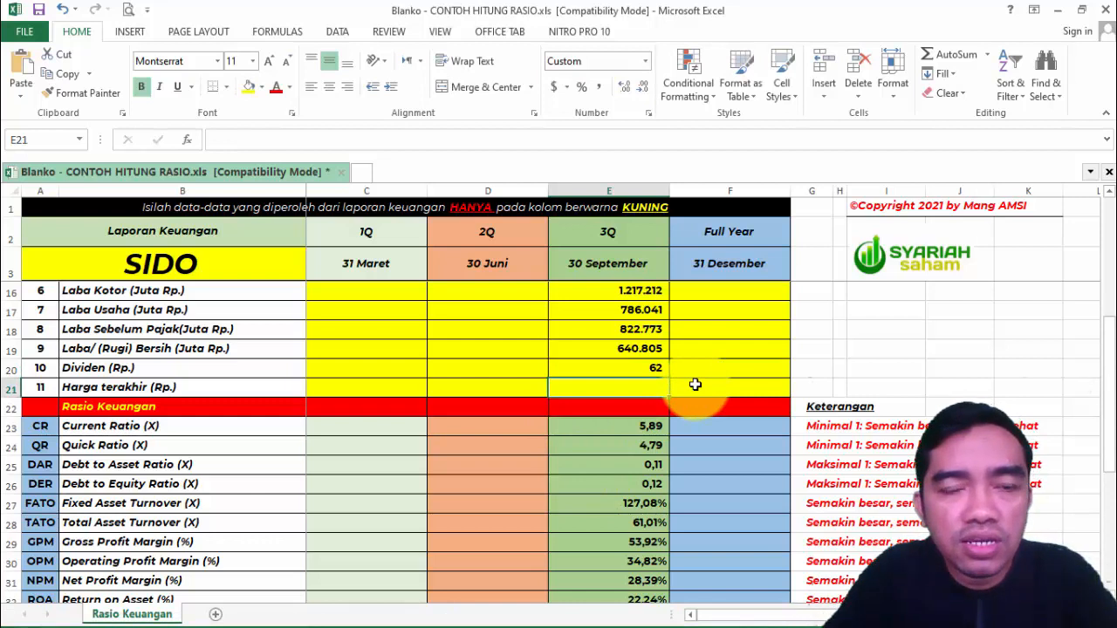
pyautogui.write('73')
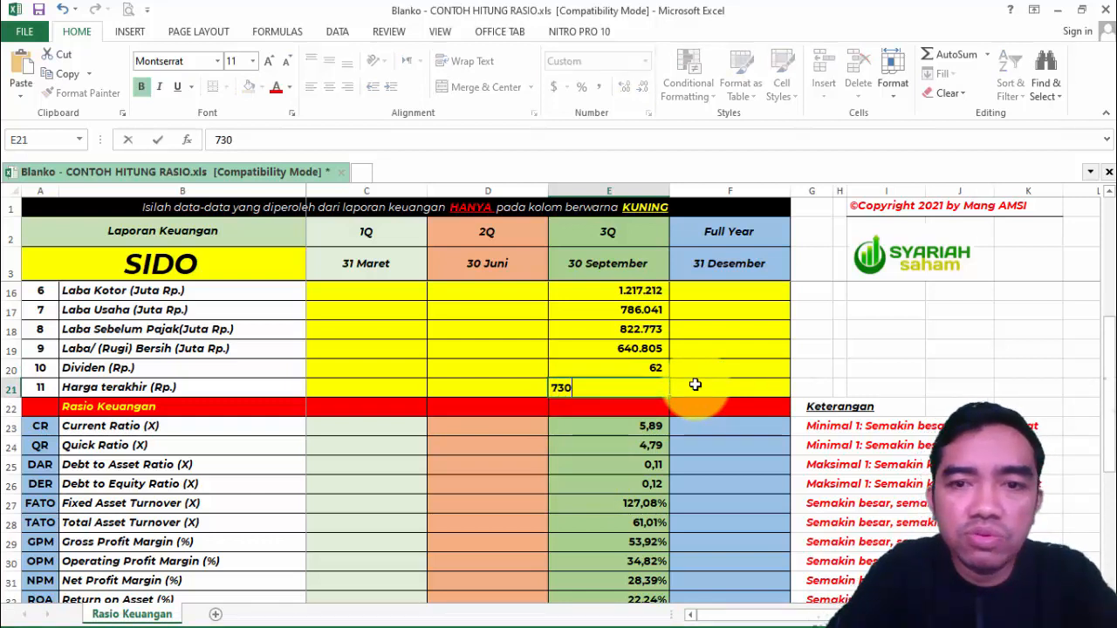
pyautogui.write('0')
pyautogui.press('Return')
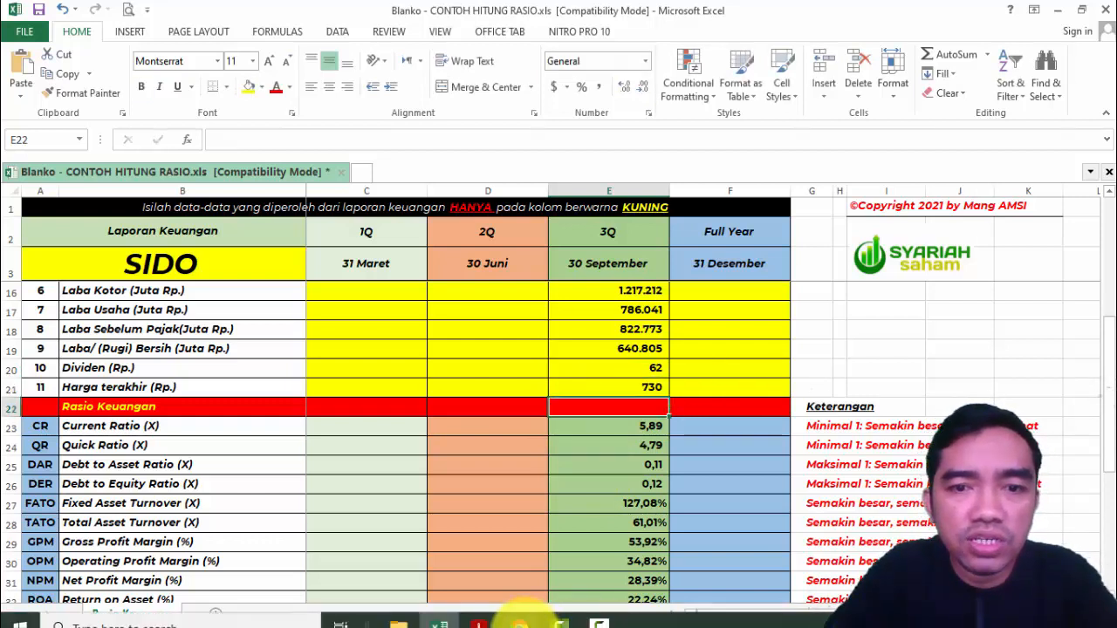
# Search for "sido" in a new Chrome tab to check the last share price, and return to the Excel workbook.
pyautogui.click(521, 623)
pyautogui.click(399, 13)
pyautogui.write('sido')
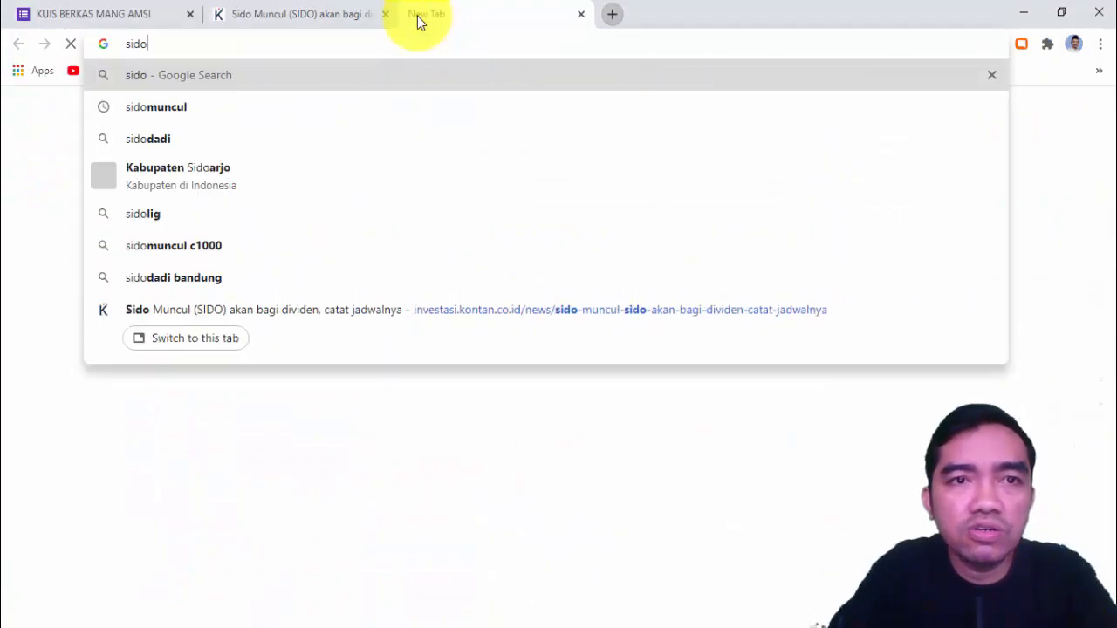
pyautogui.press('Return')
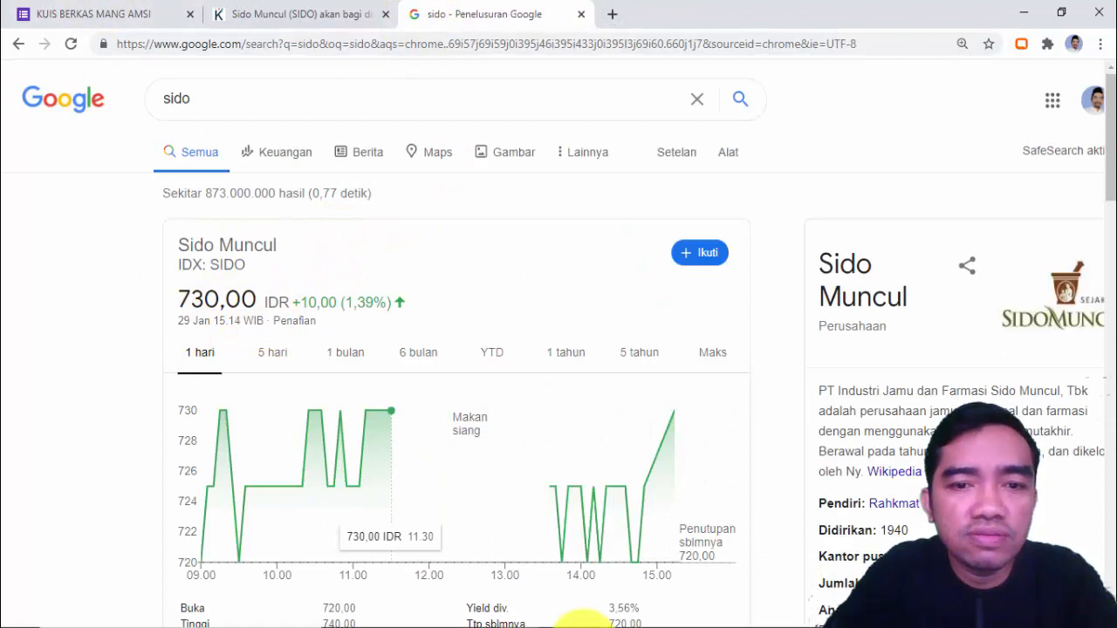
pyautogui.click(443, 622)
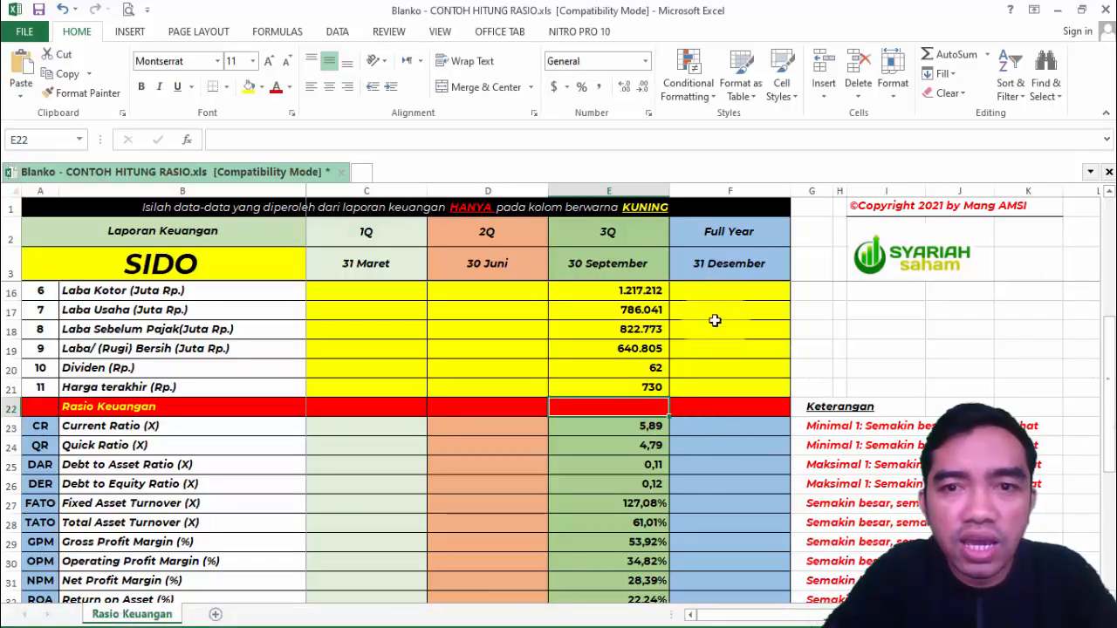
# Review the 3Q column from its header in E3 down through the input figures and calculated ratios to Price to Book Value in E38.
pyautogui.press('Up')
pyautogui.press('Up')
pyautogui.press('Up')
pyautogui.press('Up')
pyautogui.press('Up')
pyautogui.press('Up')
pyautogui.press('Up')
pyautogui.press('Up')
pyautogui.press('Up')
pyautogui.press('Up')
pyautogui.press('Up')
pyautogui.press('Up')
pyautogui.press('Up')
pyautogui.press('Up')
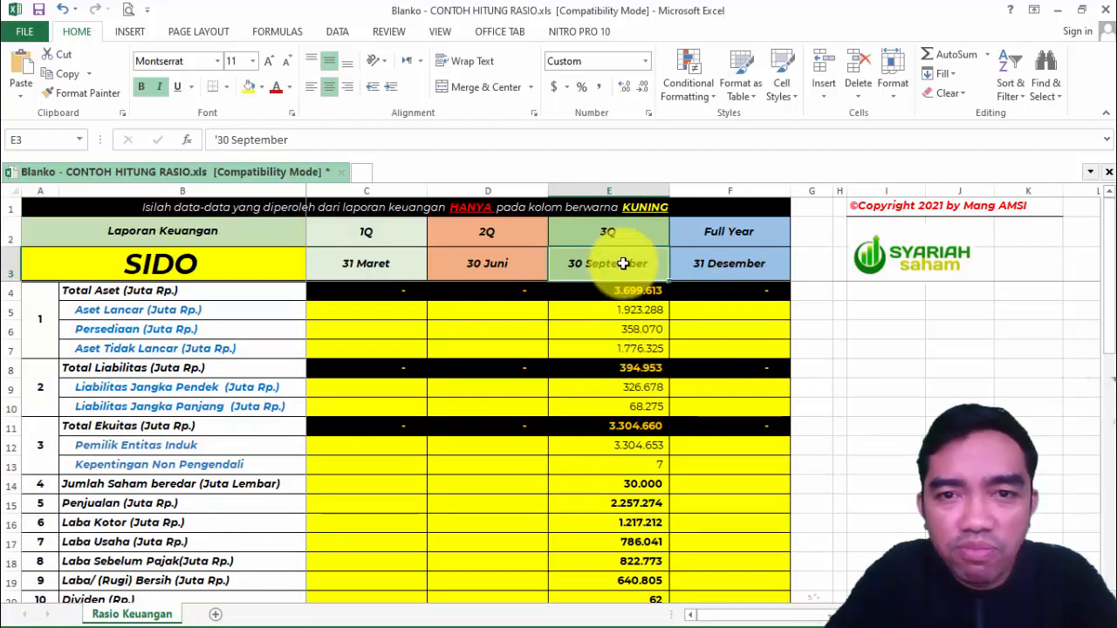
pyautogui.press('Down')
pyautogui.press('Down')
pyautogui.press('Down')
pyautogui.press('Down')
pyautogui.press('Down')
pyautogui.press('Down')
pyautogui.press('Down')
pyautogui.press('Down')
pyautogui.press('Down')
pyautogui.press('Down')
pyautogui.press('Down')
pyautogui.press('Down')
pyautogui.press('Down')
pyautogui.press('Down')
pyautogui.press('Down')
pyautogui.press('Down')
pyautogui.press('Down')
pyautogui.press('Down')
pyautogui.press('Down')
pyautogui.press('Down')
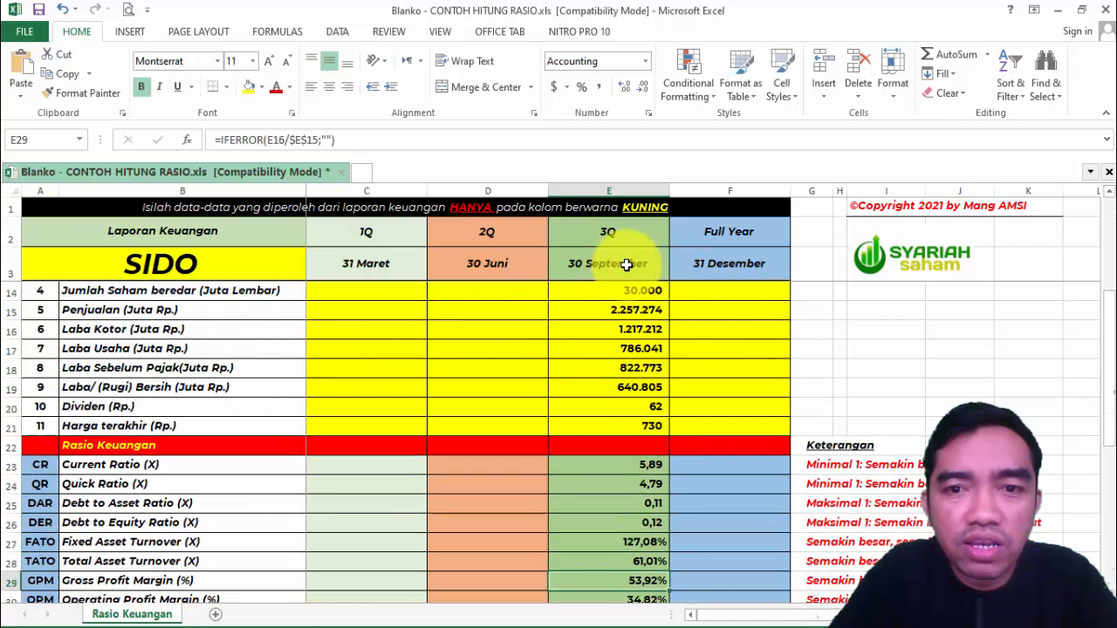
pyautogui.press('Down')
pyautogui.press('Down')
pyautogui.press('Down')
pyautogui.press('Down')
pyautogui.press('Down')
pyautogui.press('Down')
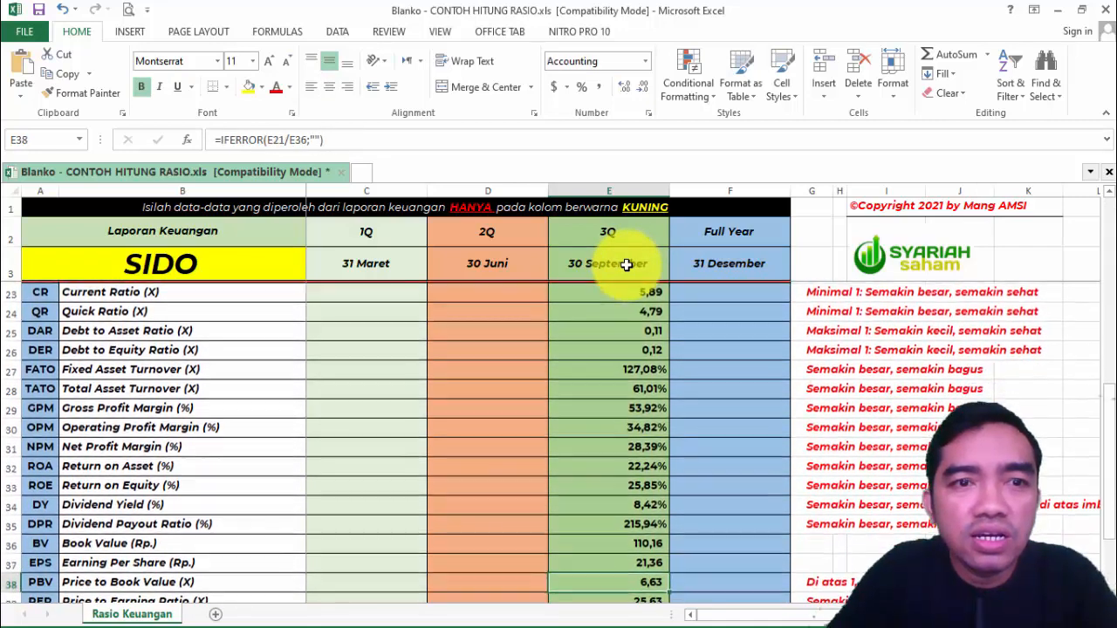
# Examine the 3Q liquidity and debt ratios, from Current Ratio to Debt to Equity Ratio, against the guidance in the Keterangan notes.
pyautogui.press('Up')
pyautogui.press('Up')
pyautogui.press('Up')
pyautogui.press('Up')
pyautogui.press('Up')
pyautogui.press('Up')
pyautogui.press('Up')
pyautogui.press('Up')
pyautogui.press('Up')
pyautogui.press('Up')
pyautogui.press('Up')
pyautogui.press('Up')
pyautogui.press('Up')
pyautogui.press('Up')
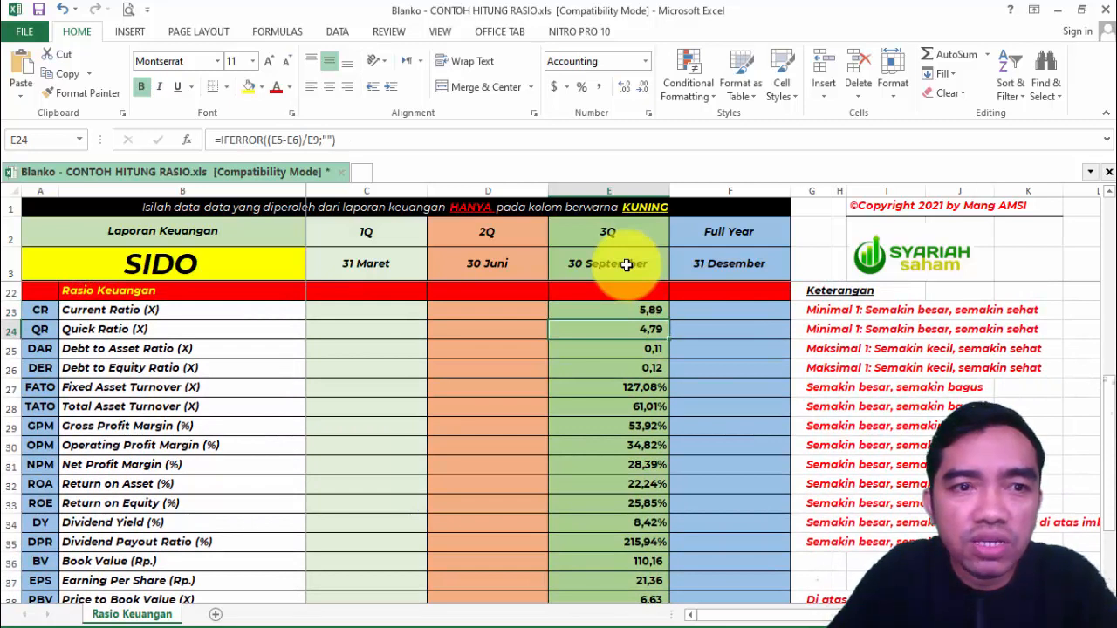
pyautogui.press('Down')
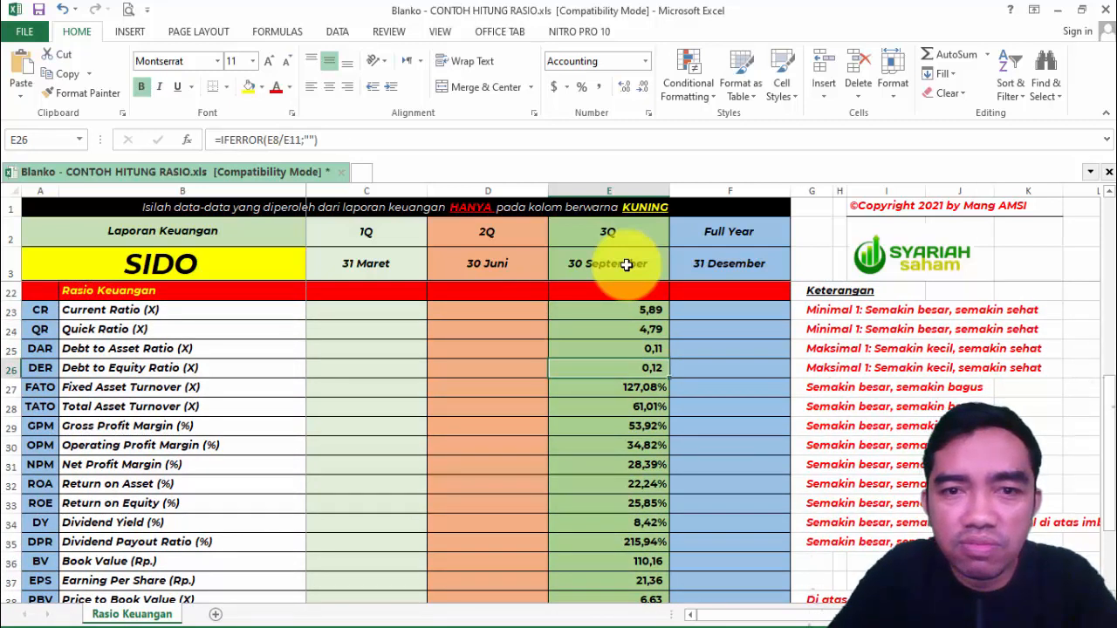
pyautogui.press('Up')
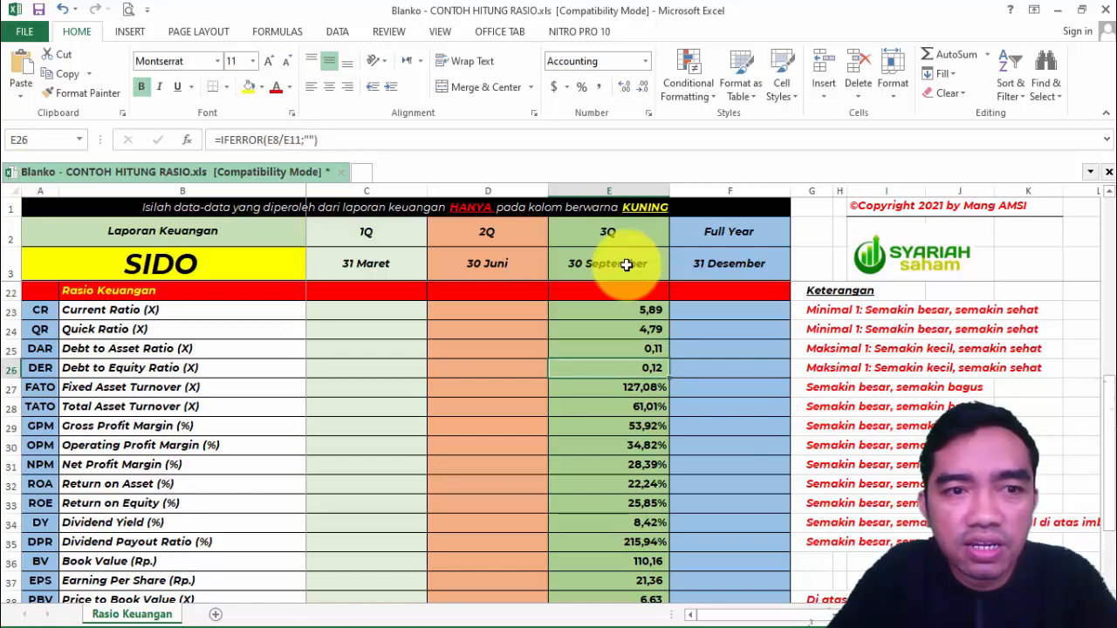
# Apply the comma number style to the 3Q Fixed Asset Turnover and Total Asset Turnover cells, E27 and E28.
pyautogui.press('Down')
pyautogui.press('Down')
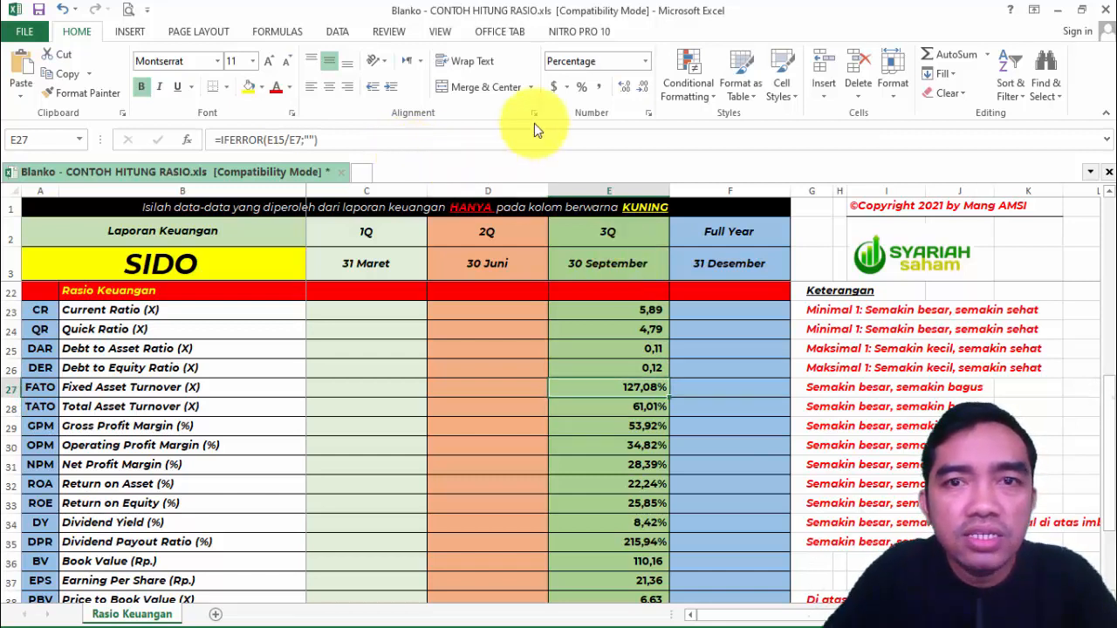
pyautogui.click(598, 87)
pyautogui.press('Down')
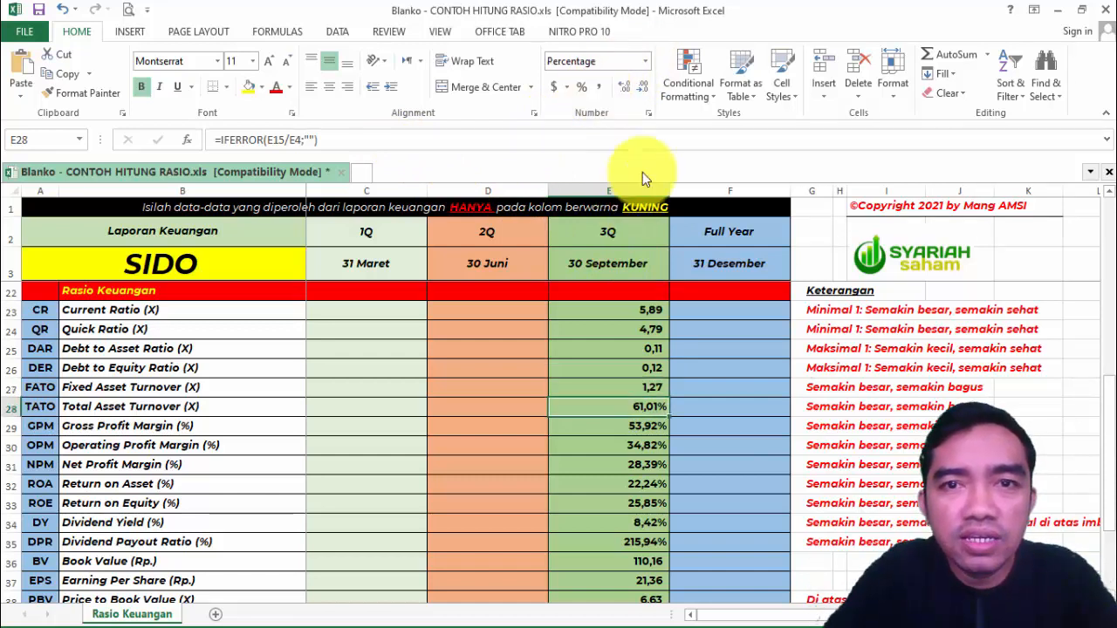
pyautogui.click(596, 94)
# Apply the comma number style to both asset turnover rows across all four periods, range C27:F28.
pyautogui.press('Left')
pyautogui.press('Left')
pyautogui.press('Left')
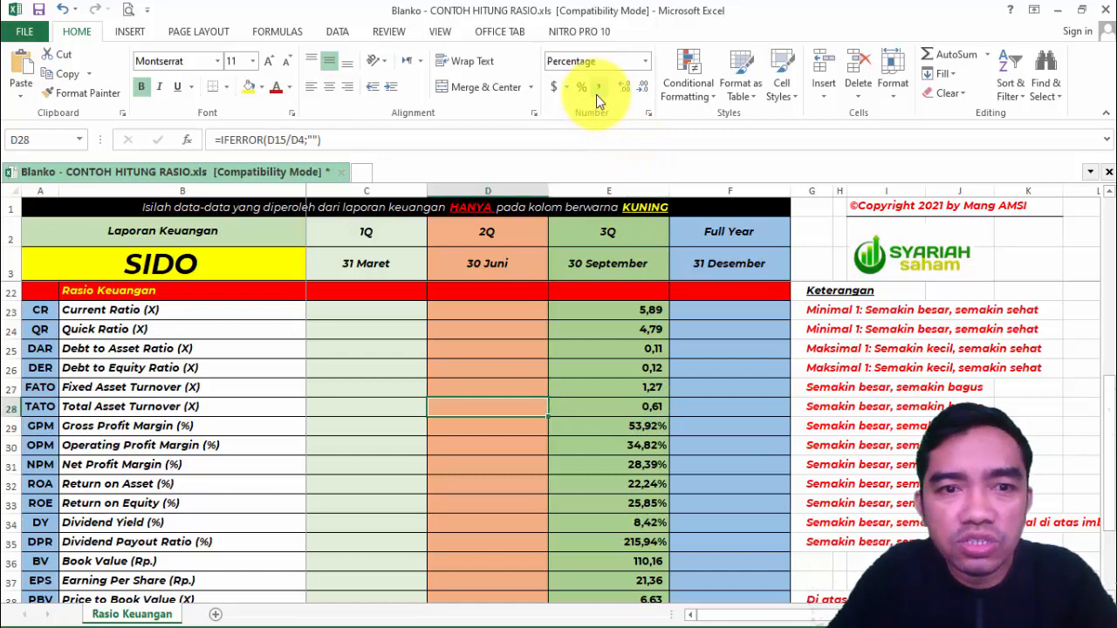
pyautogui.press('Up')
pyautogui.press('Right')
pyautogui.hotkey('shift', 'Down')
pyautogui.hotkey('shift', 'Right')
pyautogui.hotkey('shift', 'Right')
pyautogui.hotkey('shift', 'Right')
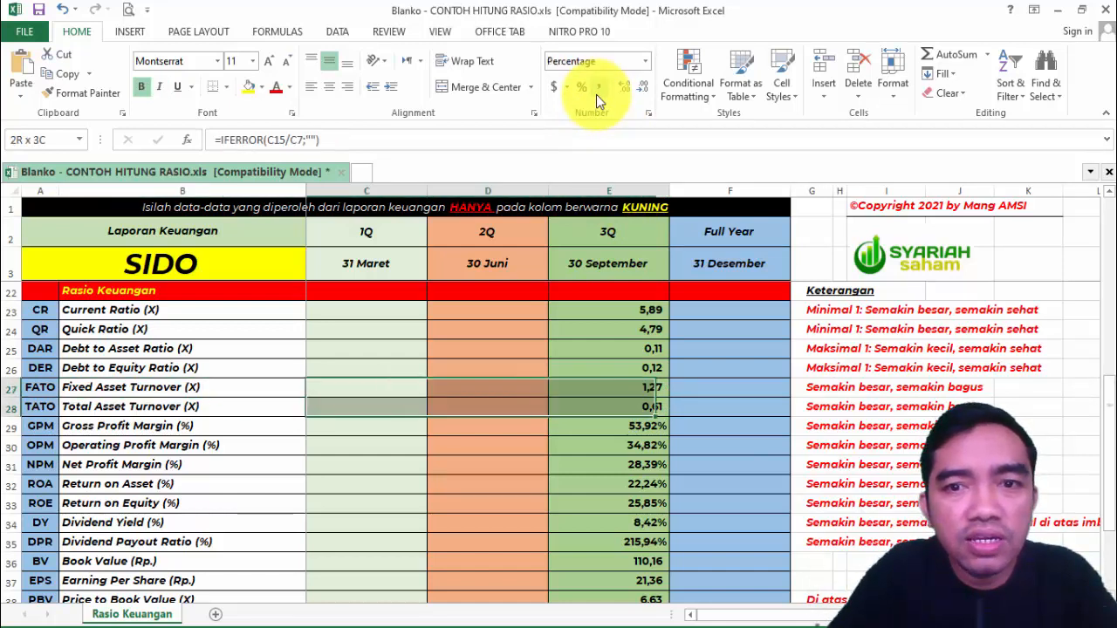
pyautogui.click(596, 88)
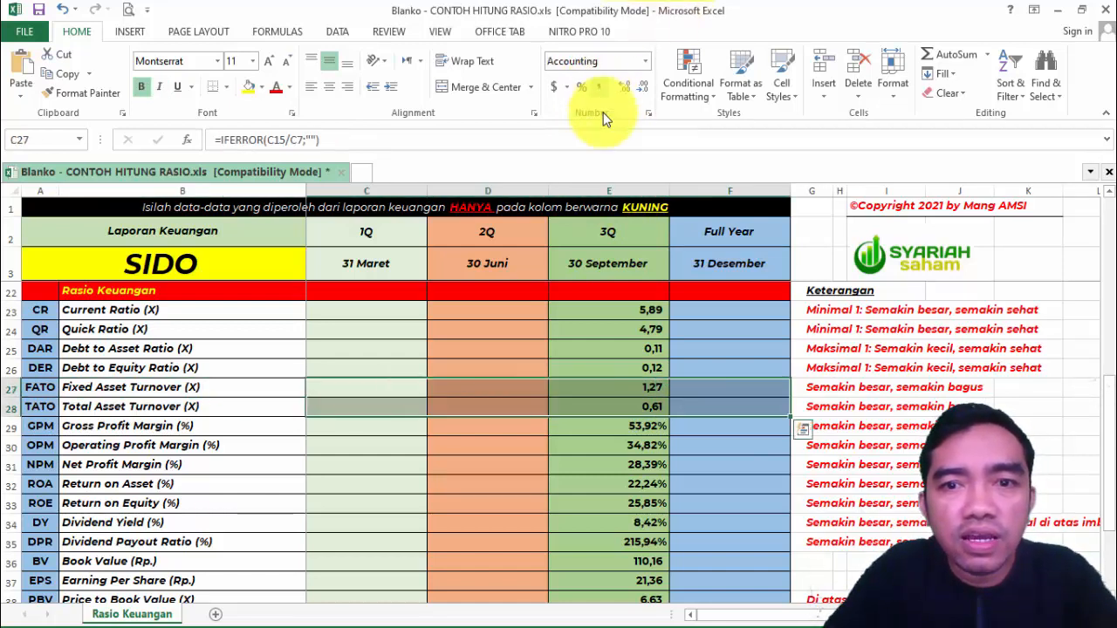
# Examine the 3Q profitability, dividend and per-share ratios, from the profit margins down to Earning Per Share in E37.
pyautogui.click(630, 428)
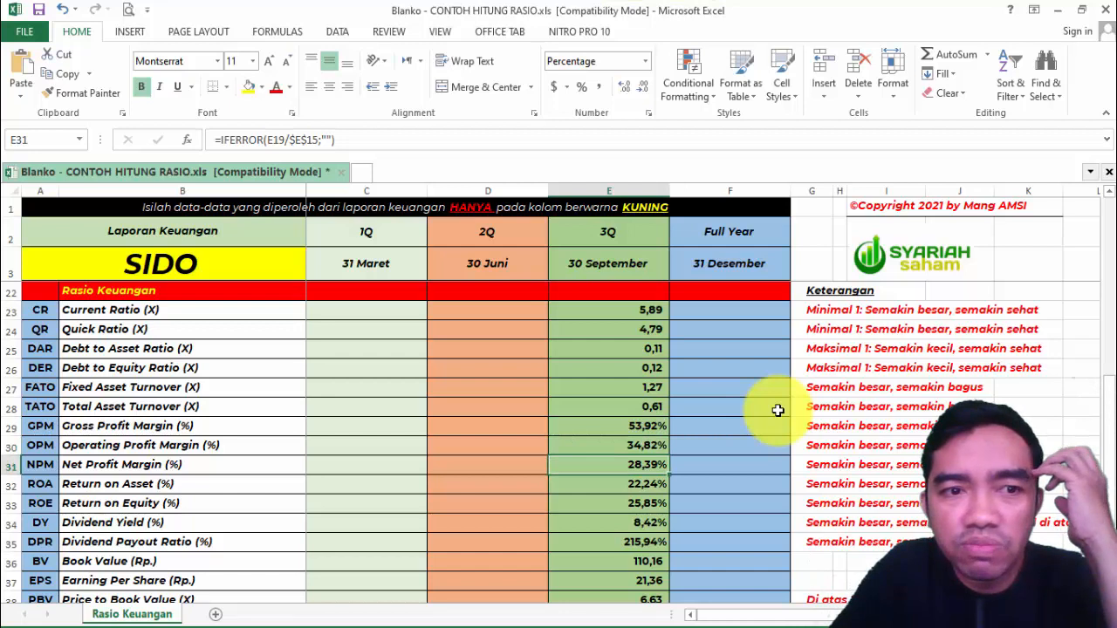
pyautogui.press('Down')
pyautogui.press('Down')
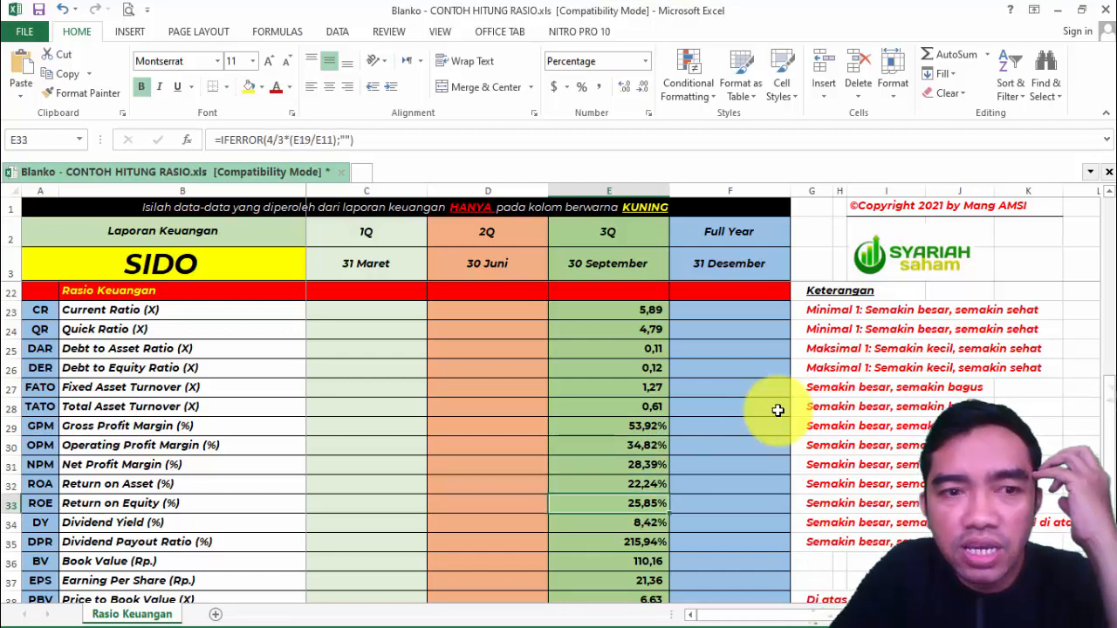
pyautogui.press('Down')
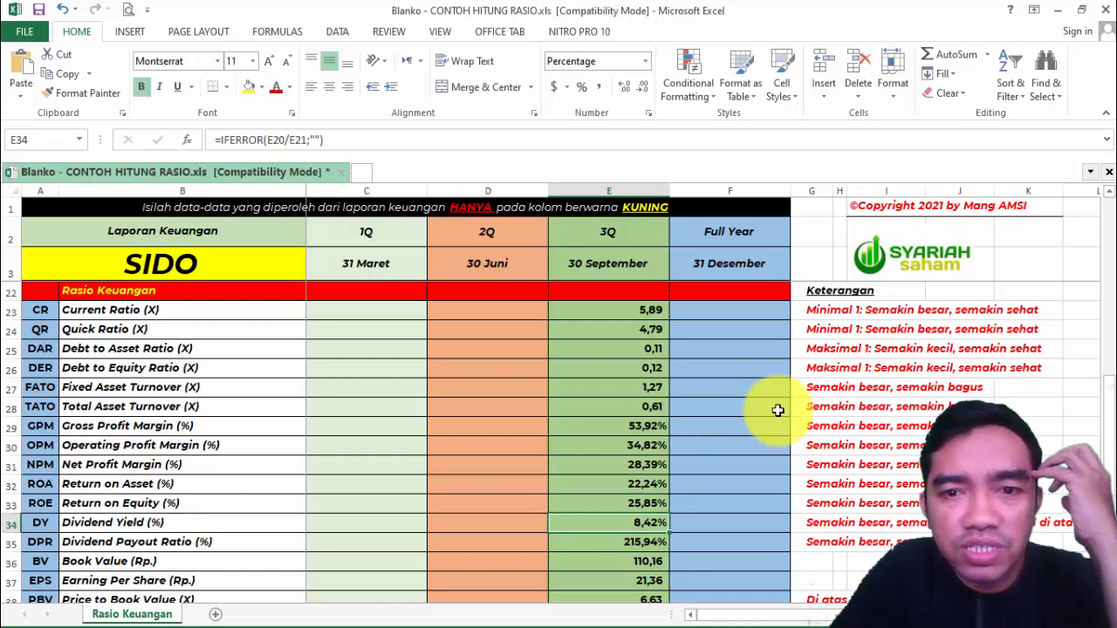
pyautogui.press('Down')
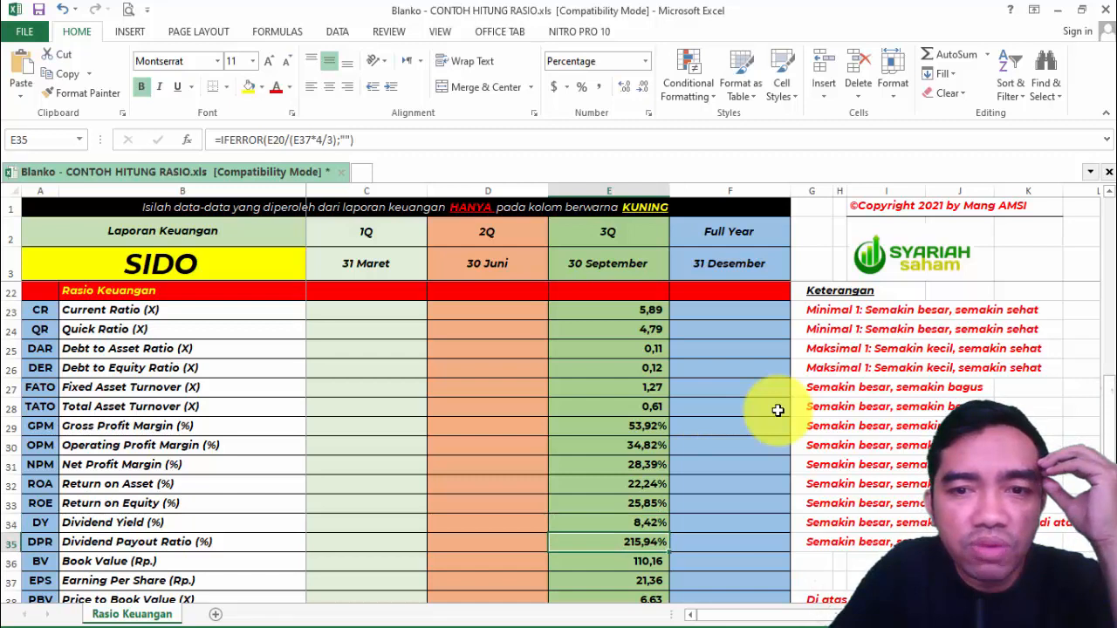
pyautogui.press('Down')
pyautogui.press('Down')
pyautogui.press('Down')
pyautogui.press('Up')
pyautogui.press('Up')
pyautogui.press('Up')
pyautogui.press('Down')
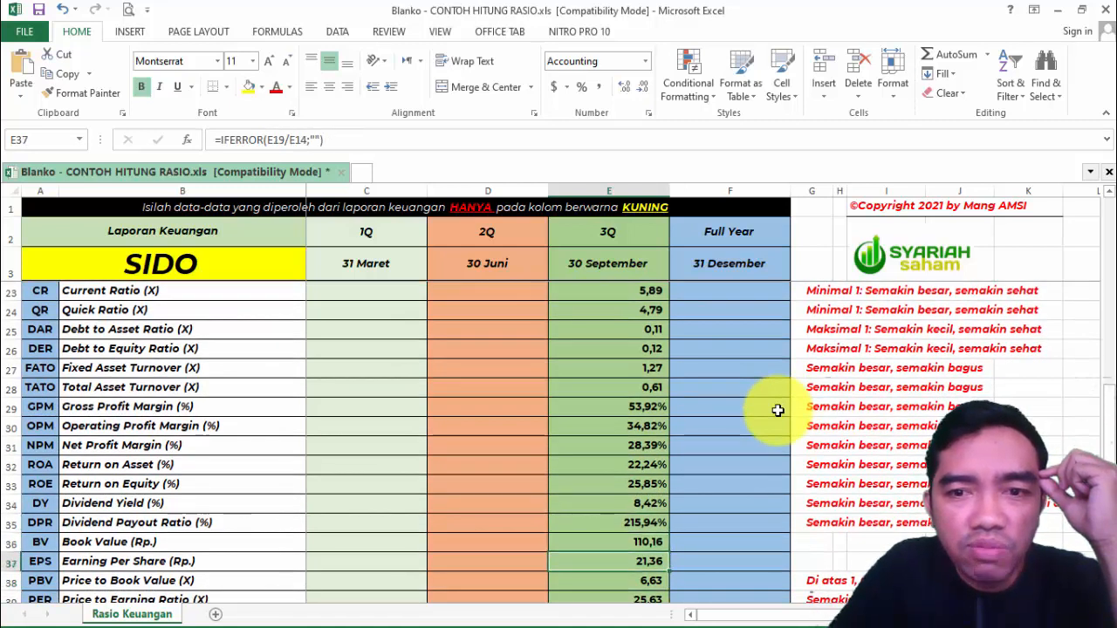
# Examine the 3Q Price to Book Value, Price to Earning Ratio and Kapitalisasi Pasar figures in E38:E41.
pyautogui.press('Down')
pyautogui.press('Down')
pyautogui.press('Down')
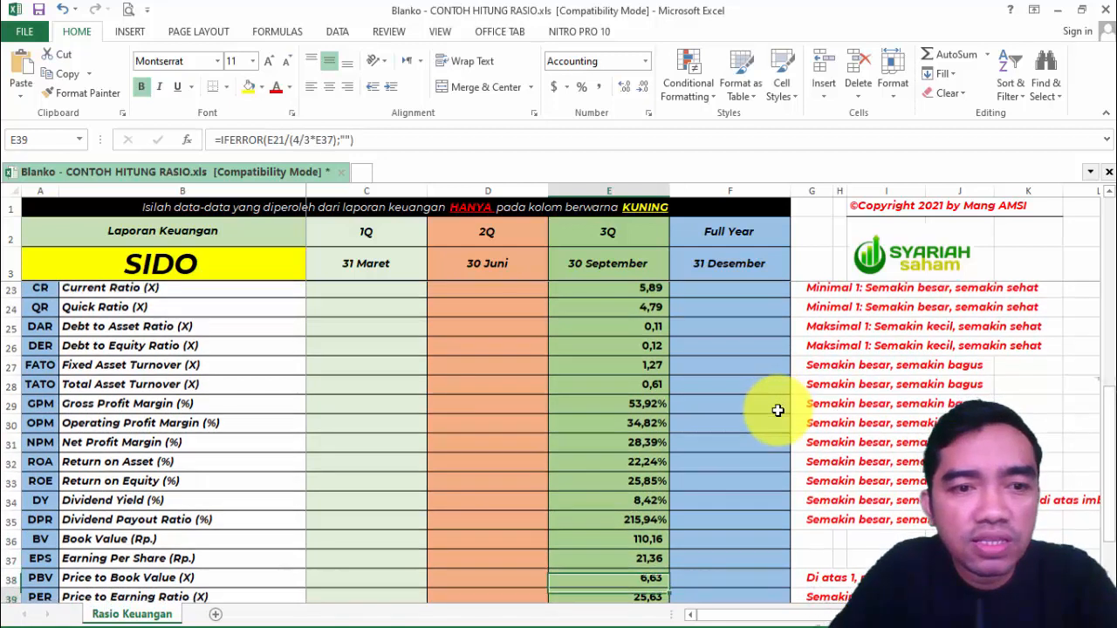
pyautogui.press('Up')
pyautogui.press('Up')
pyautogui.press('Down')
pyautogui.press('Down')
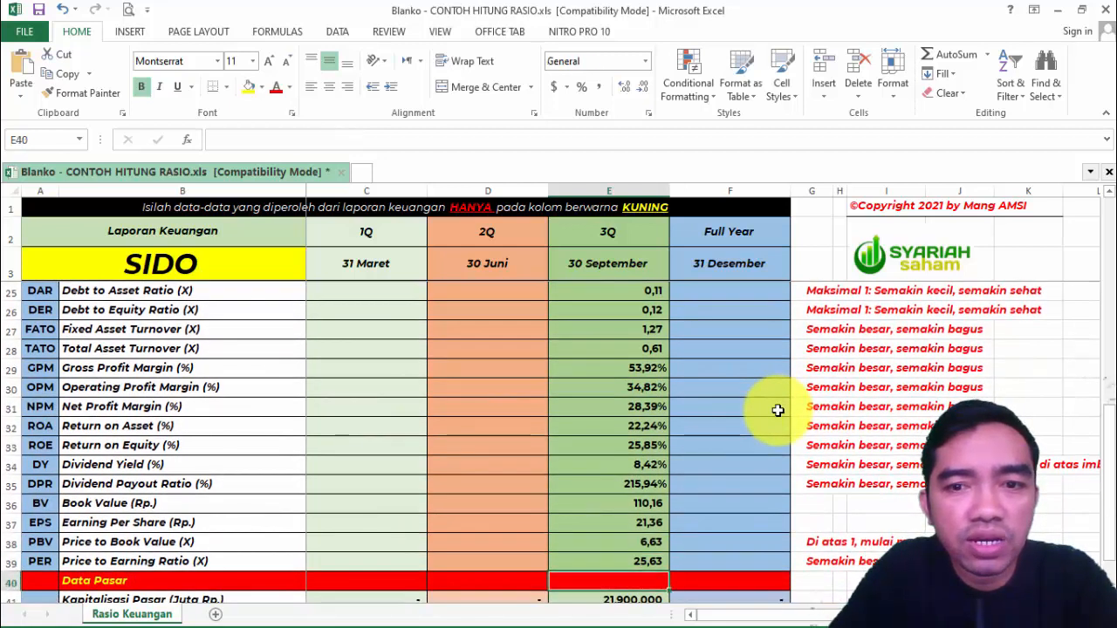
pyautogui.press('Down')
pyautogui.press('Up')
pyautogui.press('Down')
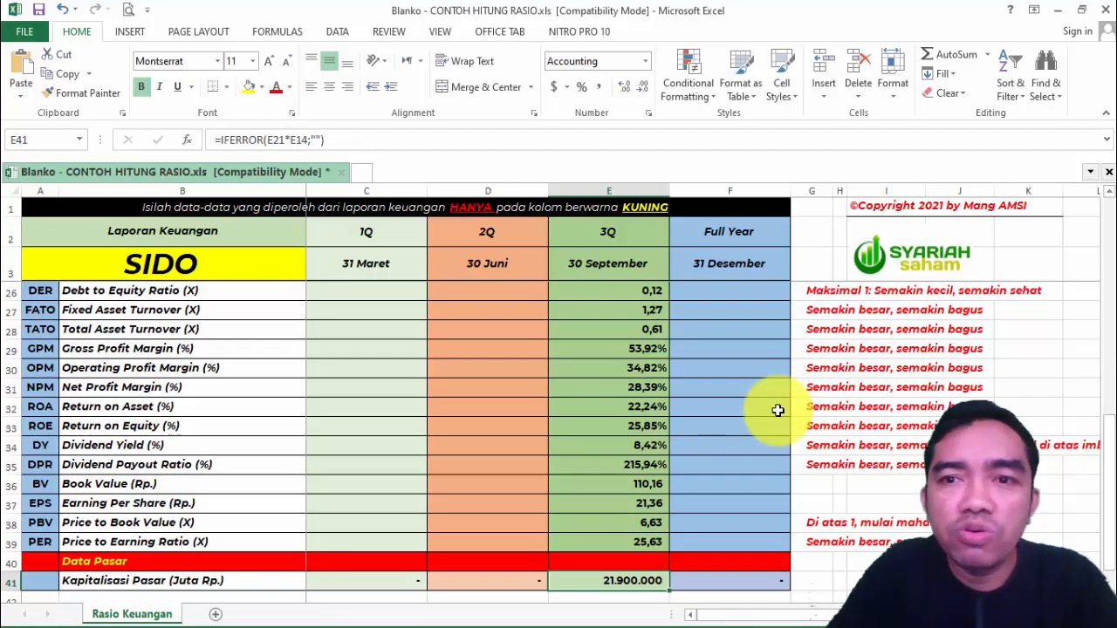
# Review the 3Q column from Kapitalisasi Pasar back up to the header and the asset figures beneath it.
pyautogui.press('Up')
pyautogui.press('Up')
pyautogui.press('Up')
pyautogui.press('Up')
pyautogui.press('Up')
pyautogui.press('Up')
pyautogui.press('Up')
pyautogui.press('Up')
pyautogui.press('Up')
pyautogui.press('Up')
pyautogui.press('Up')
pyautogui.press('Up')
pyautogui.press('Up')
pyautogui.press('Up')
pyautogui.press('Up')
pyautogui.press('Up')
pyautogui.press('Up')
pyautogui.press('Up')
pyautogui.press('Up')
pyautogui.press('Up')
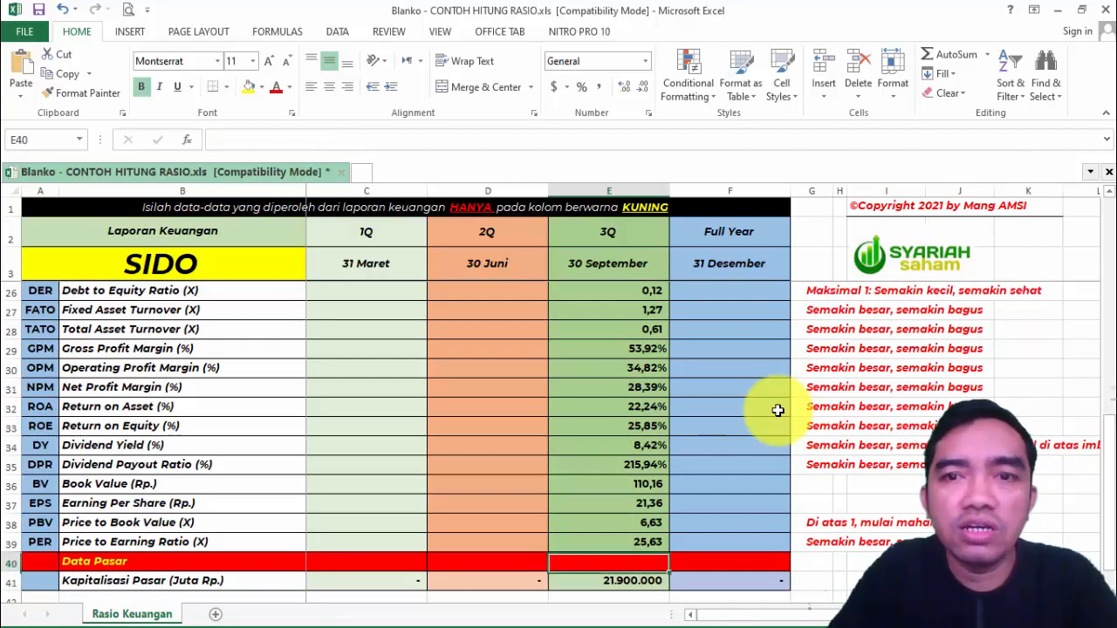
pyautogui.press('Down')
pyautogui.press('Down')
pyautogui.press('Down')
pyautogui.press('Down')
pyautogui.press('Down')
pyautogui.press('Down')
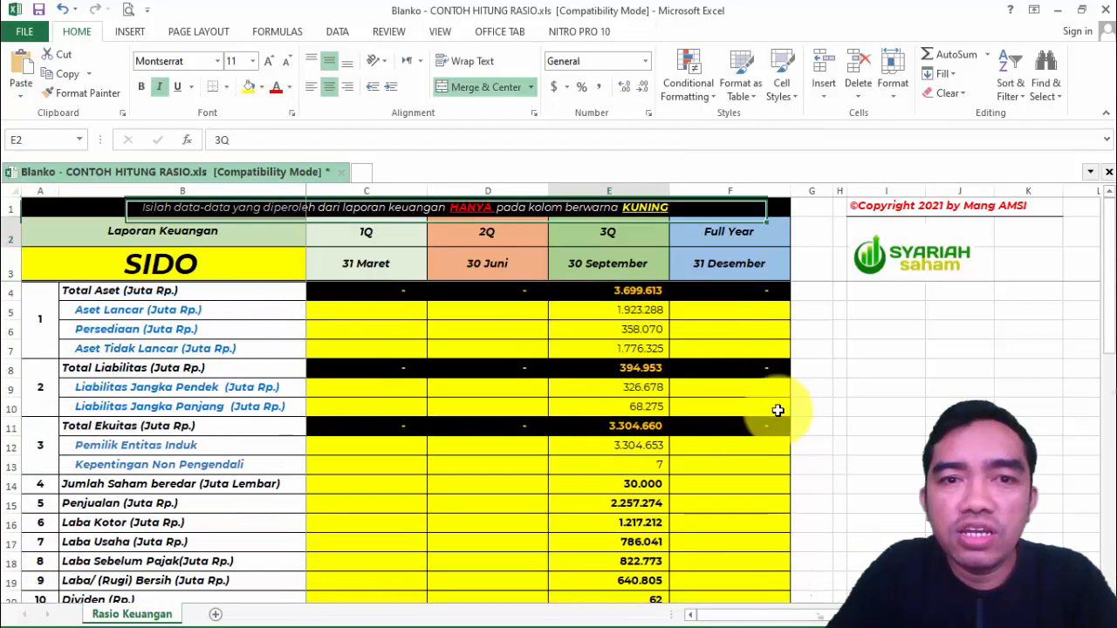
pyautogui.press('Up')
pyautogui.press('Up')
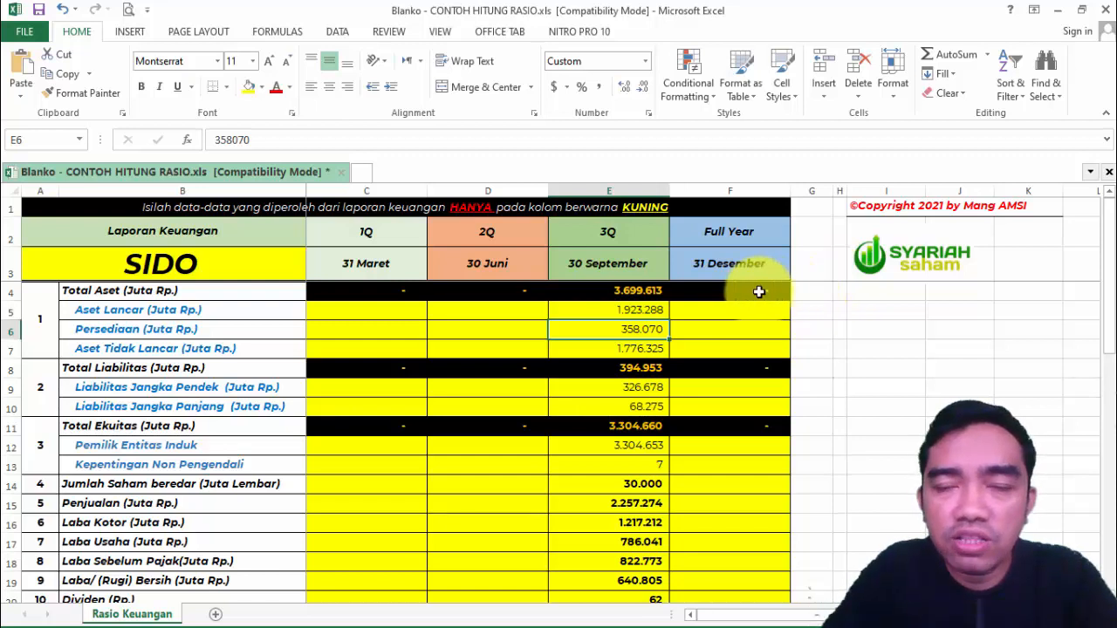
# Review the yellow Full Year input cells from the header down to Harga terakhir in F21 and back to the top.
pyautogui.click(730, 254)
pyautogui.press('Down')
pyautogui.press('Down')
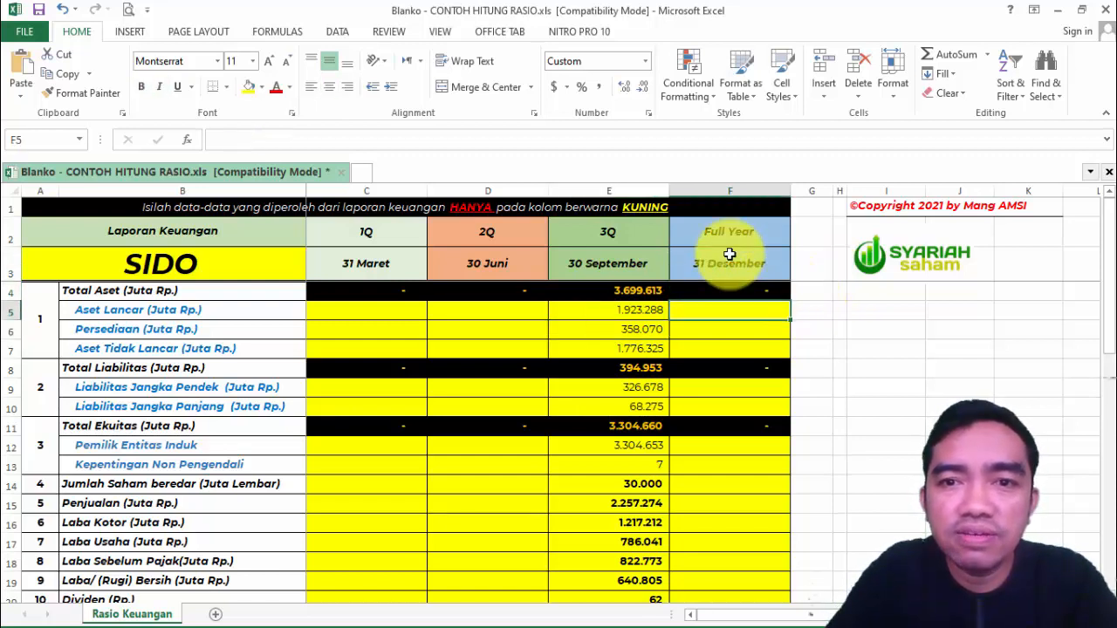
pyautogui.press('Down')
pyautogui.press('Down')
pyautogui.press('Down')
pyautogui.press('Down')
pyautogui.press('Down')
pyautogui.press('Down')
pyautogui.press('Down')
pyautogui.press('Down')
pyautogui.press('Down')
pyautogui.press('Down')
pyautogui.press('Down')
pyautogui.press('Down')
pyautogui.press('Down')
pyautogui.press('Down')
pyautogui.press('Down')
pyautogui.press('Down')
pyautogui.press('Down')
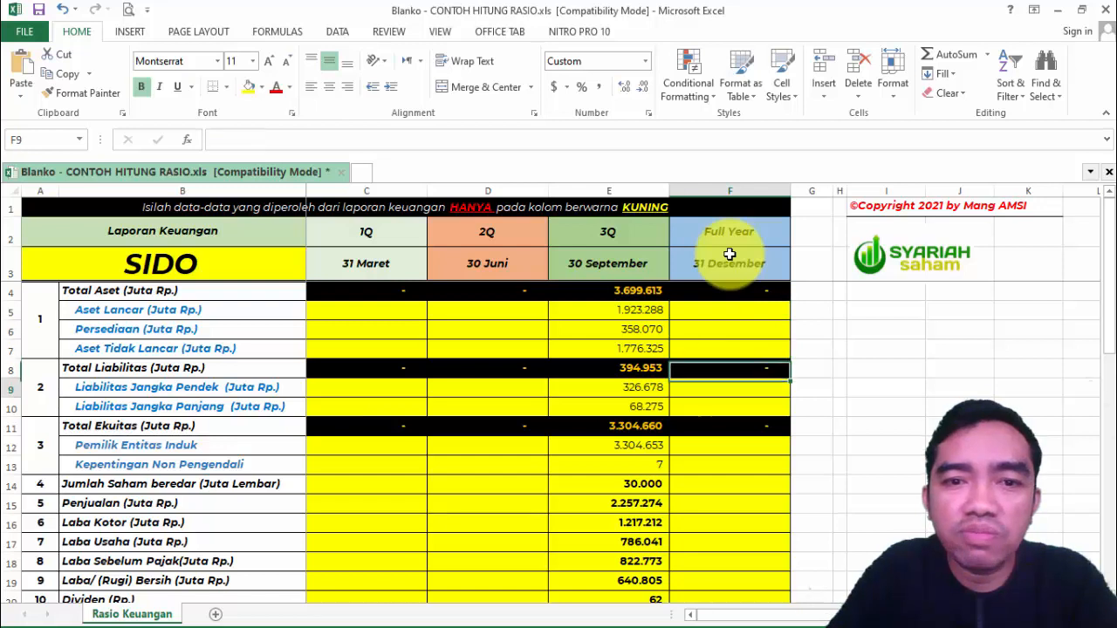
pyautogui.press('Down')
pyautogui.press('Up')
pyautogui.press('Up')
pyautogui.press('Up')
pyautogui.press('Up')
pyautogui.press('Up')
pyautogui.press('Up')
pyautogui.press('Up')
pyautogui.press('Up')
pyautogui.press('Up')
pyautogui.press('Up')
pyautogui.press('Up')
pyautogui.press('Up')
pyautogui.press('Up')
pyautogui.press('Up')
pyautogui.press('Up')
pyautogui.press('Up')
pyautogui.press('Up')
pyautogui.press('Up')
pyautogui.press('Up')
pyautogui.press('Up')
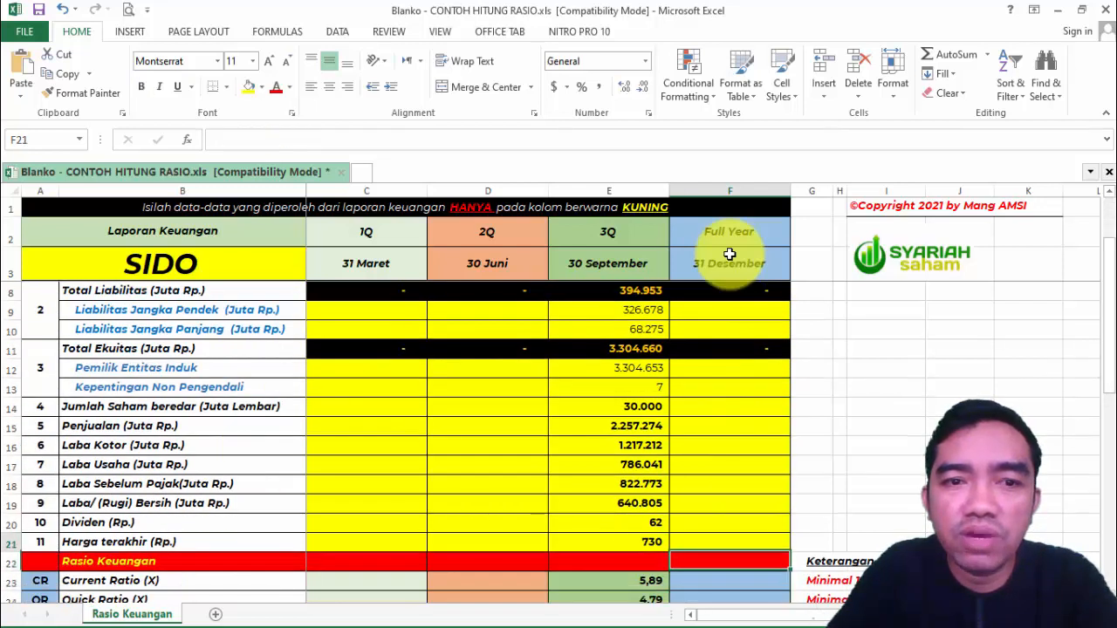
pyautogui.press('Up')
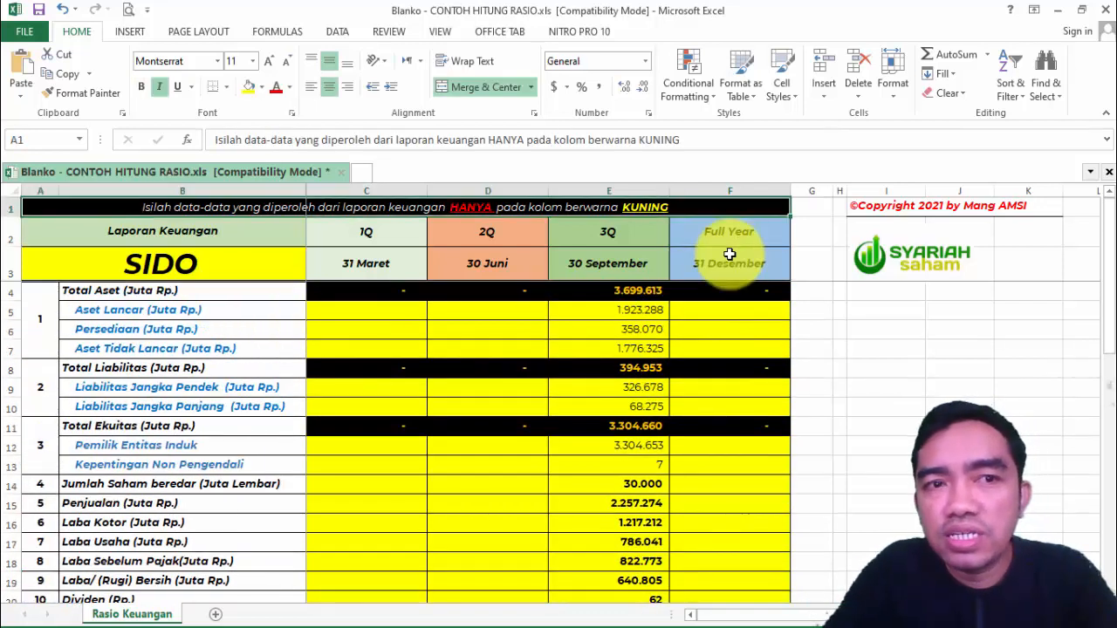
# Inspect the Full Year column from Total Aset in F4 down to Total Asset Turnover in F28 and back up.
pyautogui.press('Down')
pyautogui.press('Down')
pyautogui.press('Down')
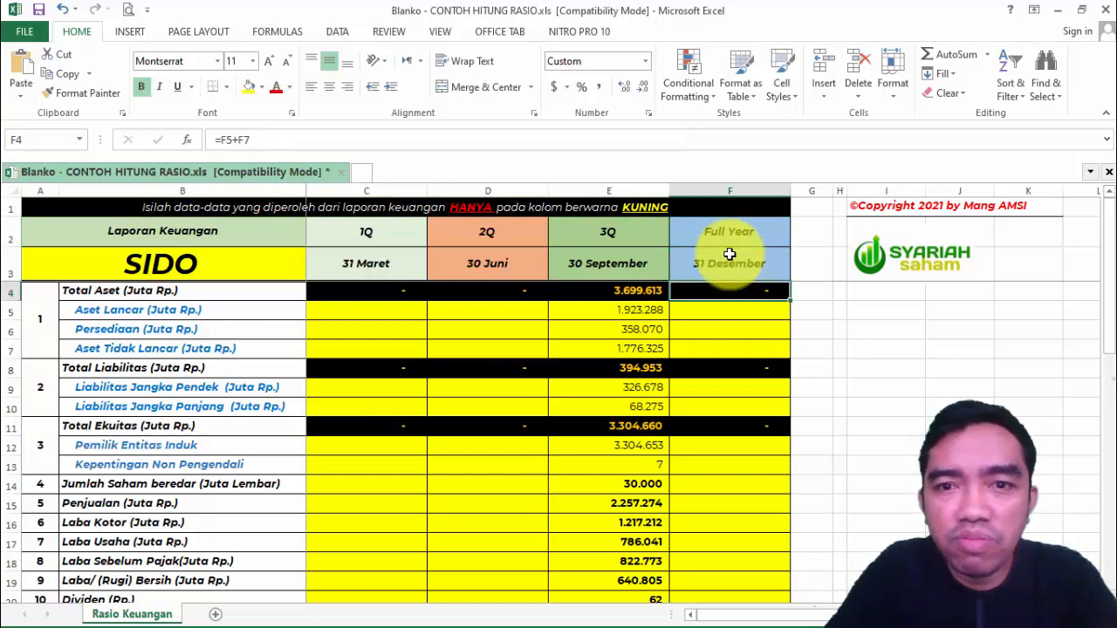
pyautogui.press('Down')
pyautogui.press('Down')
pyautogui.press('Down')
pyautogui.press('Down')
pyautogui.press('Down')
pyautogui.press('Down')
pyautogui.press('Down')
pyautogui.press('Down')
pyautogui.press('Down')
pyautogui.press('Down')
pyautogui.press('Down')
pyautogui.press('Down')
pyautogui.press('Down')
pyautogui.press('Down')
pyautogui.press('Down')
pyautogui.press('Down')
pyautogui.press('Down')
pyautogui.press('Down')
pyautogui.press('Down')
pyautogui.press('Down')
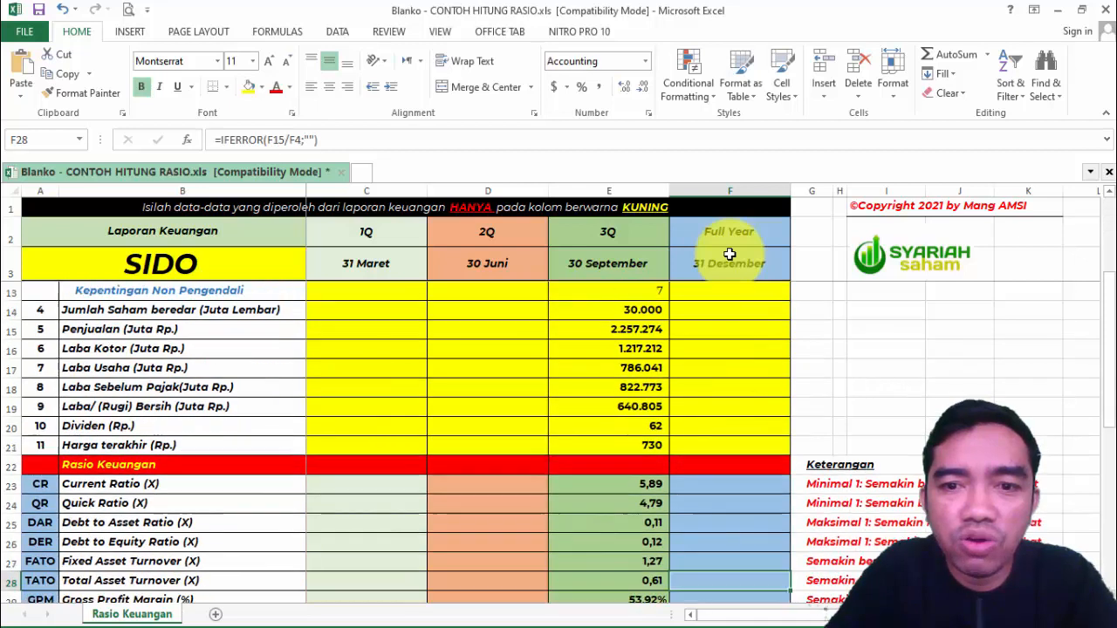
pyautogui.press('Up')
pyautogui.press('Up')
pyautogui.press('Up')
pyautogui.press('Up')
pyautogui.press('Up')
pyautogui.press('Up')
pyautogui.press('Up')
pyautogui.press('Up')
pyautogui.press('Up')
pyautogui.press('Up')
pyautogui.press('Up')
pyautogui.press('Up')
pyautogui.press('Up')
pyautogui.press('Up')
pyautogui.press('Up')
pyautogui.press('Up')
pyautogui.press('Up')
pyautogui.press('Up')
pyautogui.press('Up')
pyautogui.press('Up')
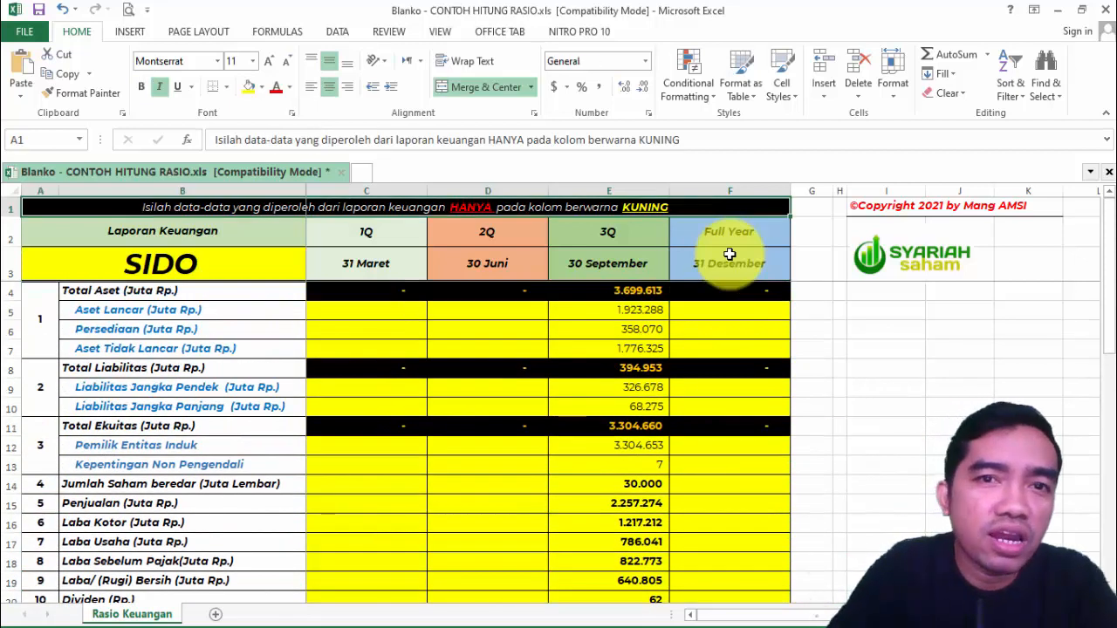
# Look over the Full Year asset, liability and equity input cells from the header down to Kepentingan Non Pengendali in F13.
pyautogui.click(729, 253)
pyautogui.press('Down')
pyautogui.press('Down')
pyautogui.press('Down')
pyautogui.press('Down')
pyautogui.press('Down')
pyautogui.press('Down')
pyautogui.press('Down')
pyautogui.press('Down')
pyautogui.press('Down')
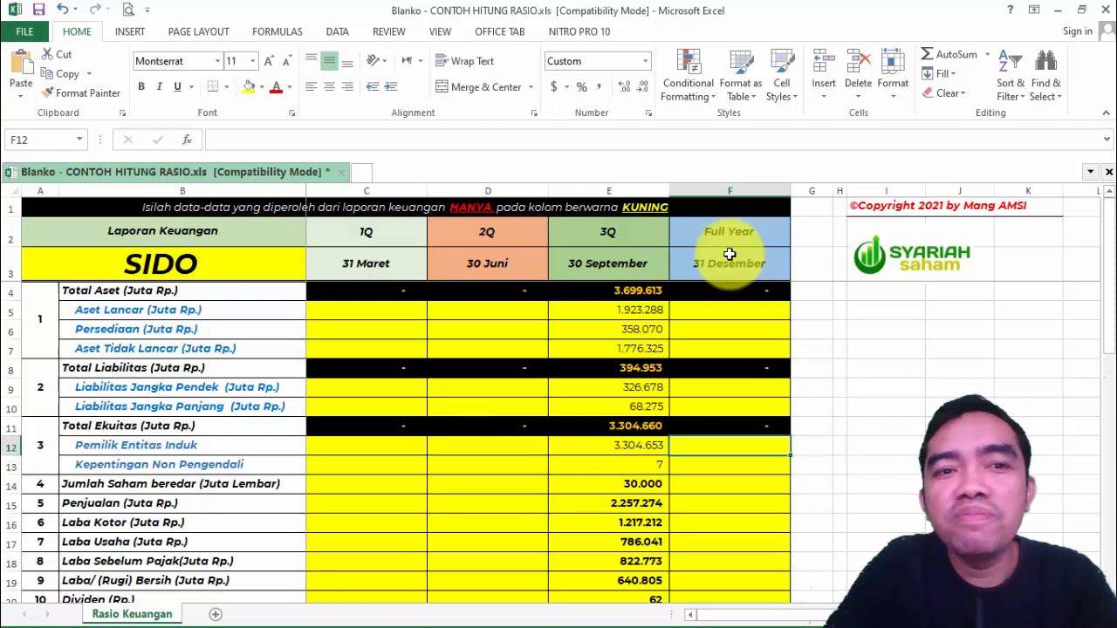
pyautogui.press('Down')
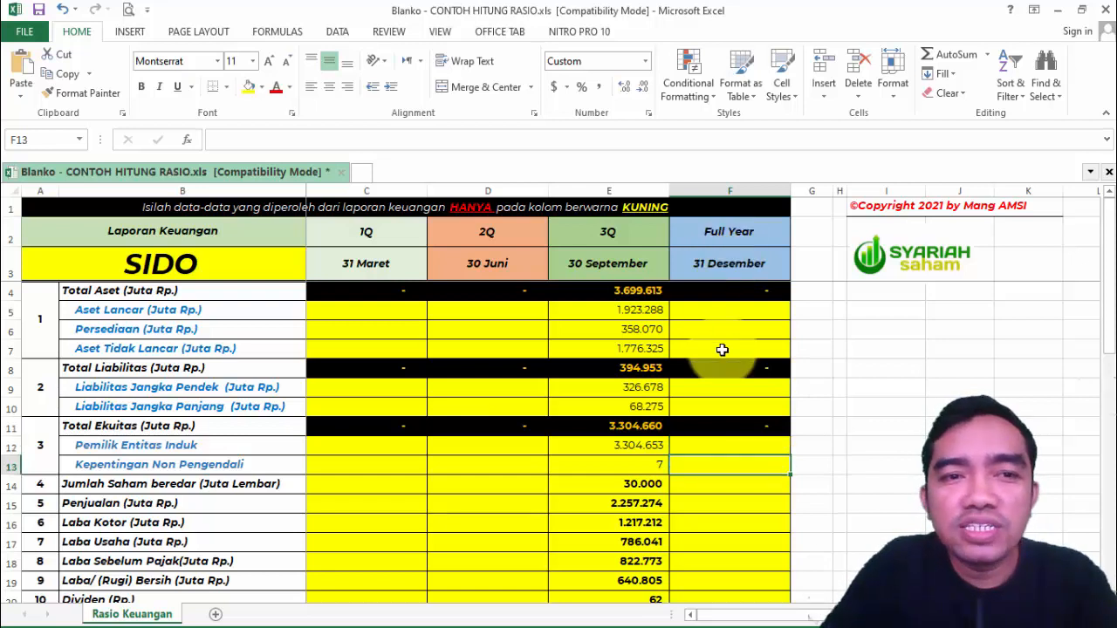
# Switch to Chrome and show the KUIS BERKAS MANG AMSI quiz form.
pyautogui.moveTo(522, 621)
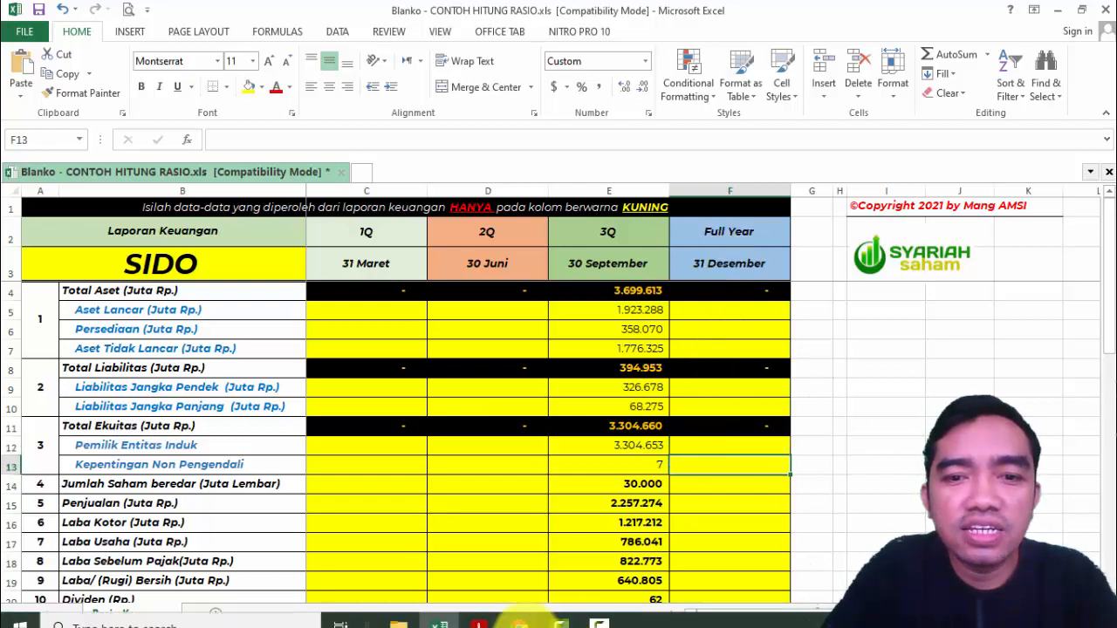
pyautogui.click(519, 532)
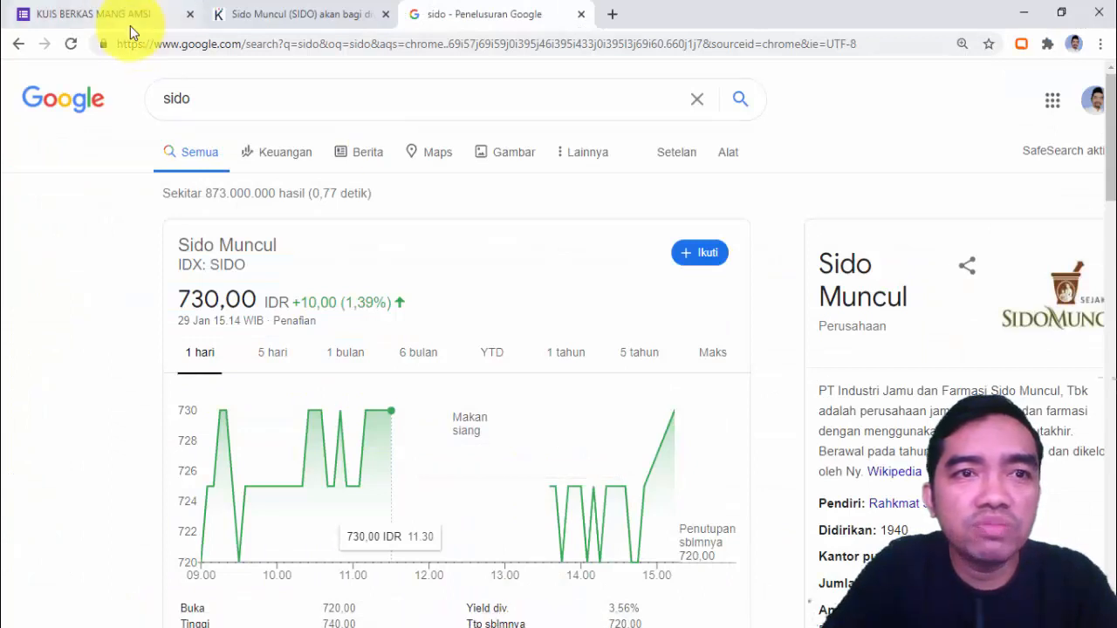
pyautogui.click(130, 17)
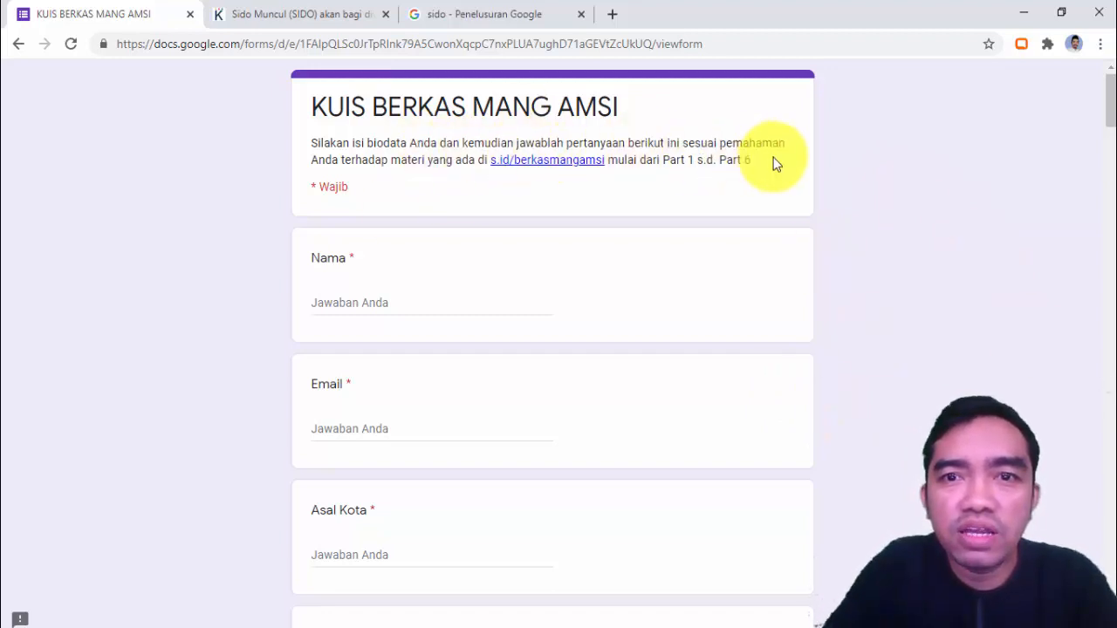
# Follow the form's s.id/berkasmangamsi link through the redirect notice to the BERKAS video playlist and skip the advertisement on the Part 1 video.
pyautogui.click(550, 165)
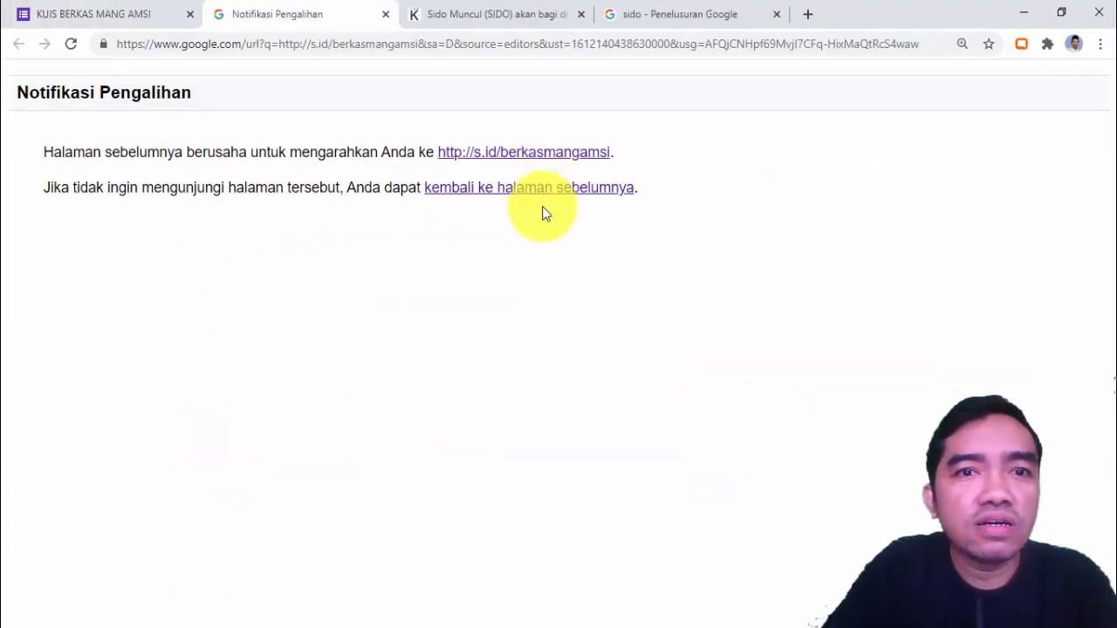
pyautogui.click(520, 155)
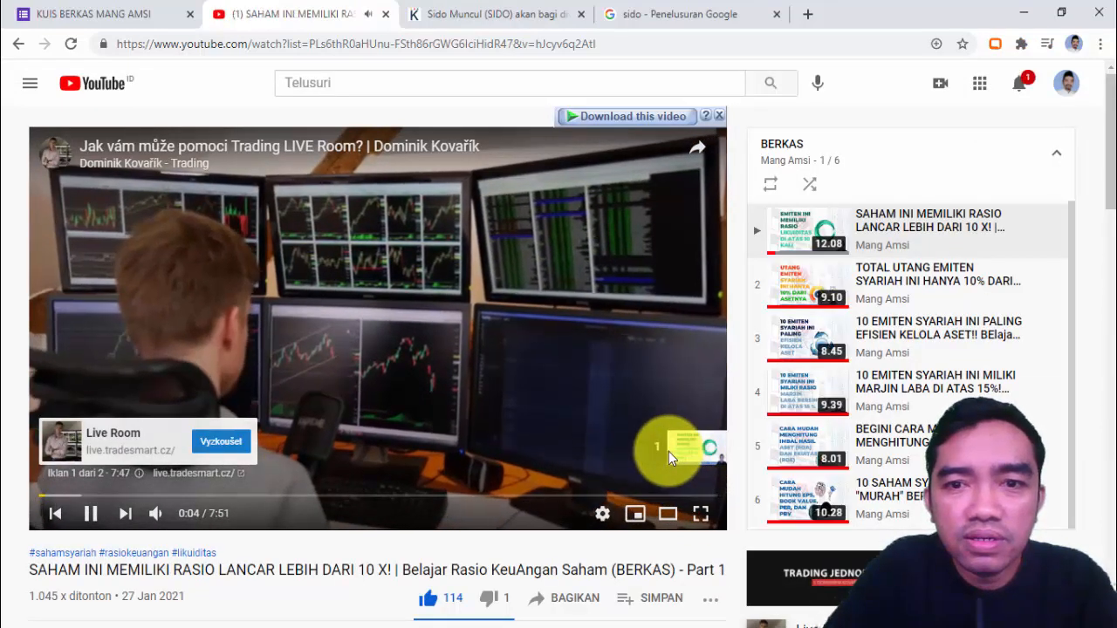
pyautogui.click(669, 451)
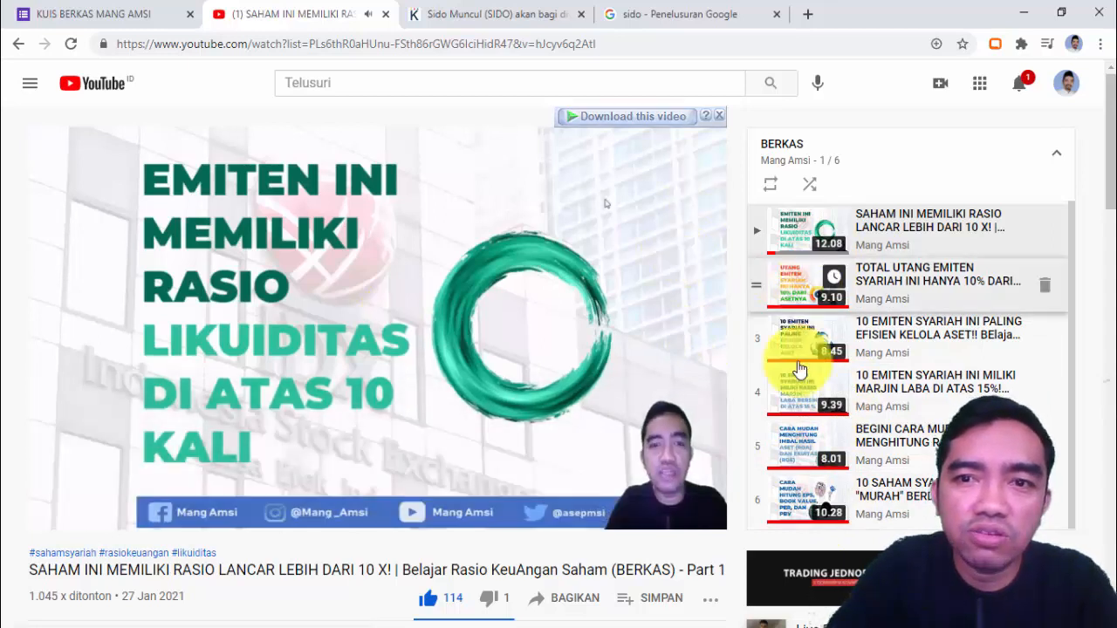
pyautogui.click(109, 12)
pyautogui.click(336, 12)
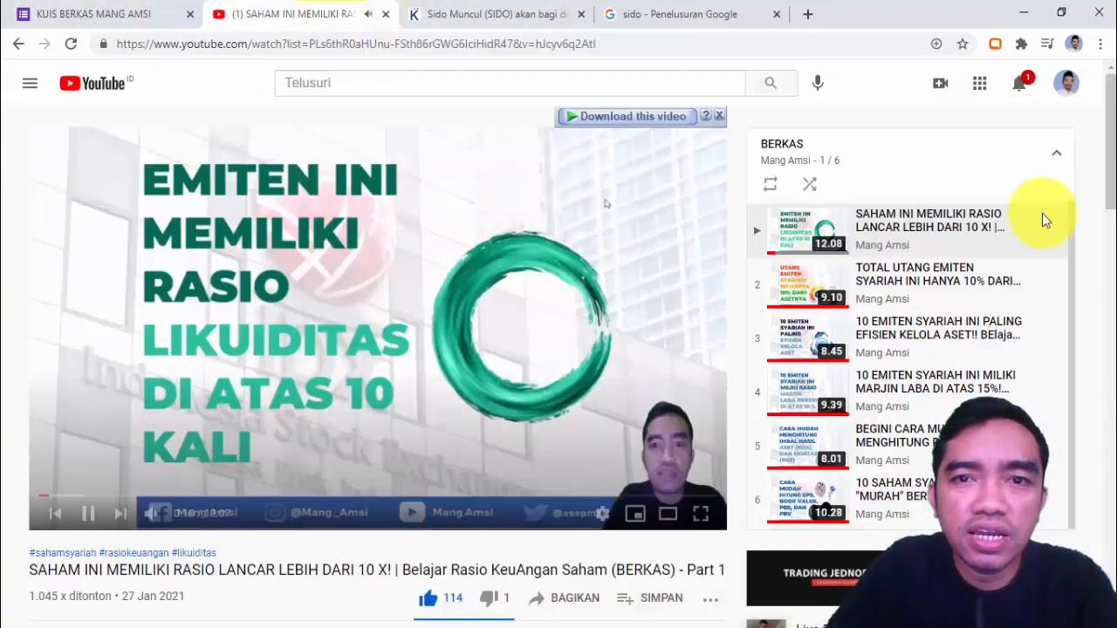
# Draft the comment "hadir mang" under the Part 1 video.
pyautogui.scroll(-4, 1104, 232)
pyautogui.scroll(-2, 1104, 231)
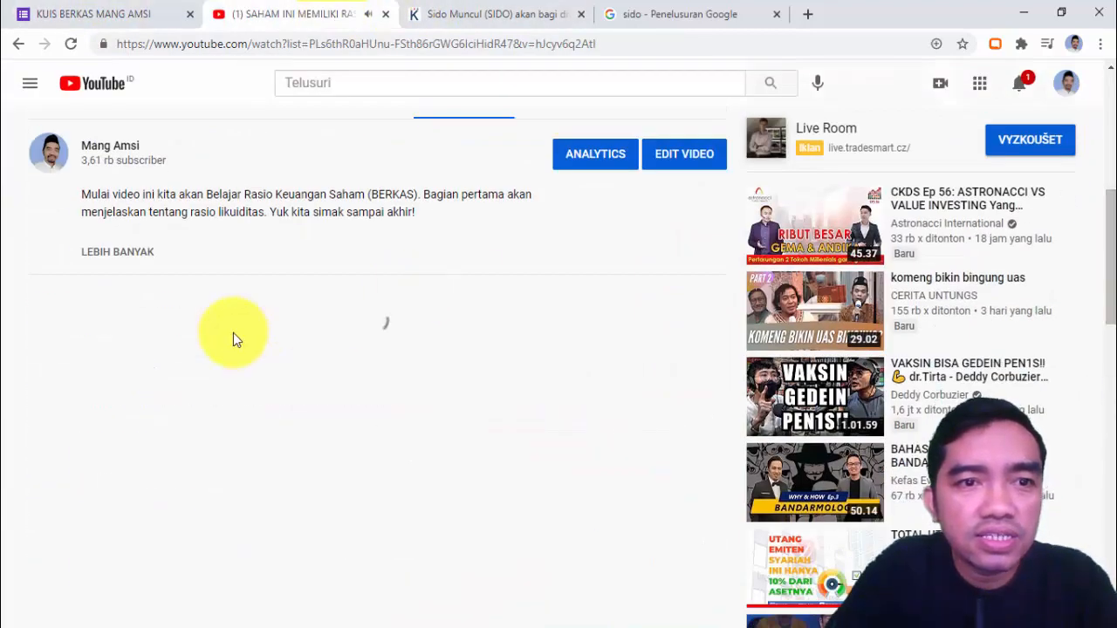
pyautogui.click(159, 342)
pyautogui.write('hadir mang')
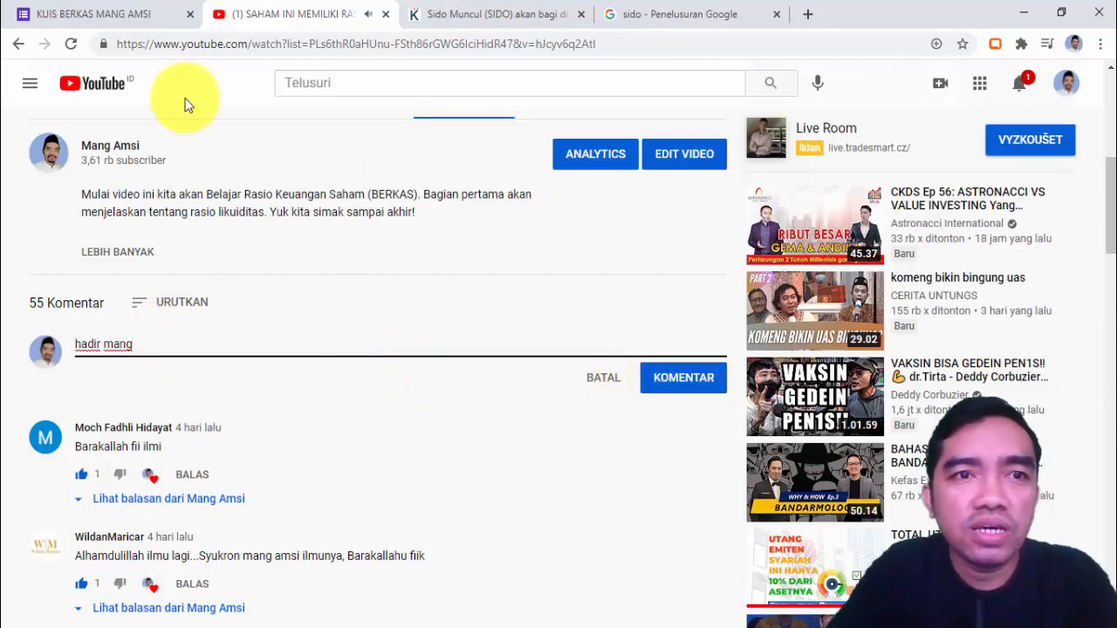
# Return to the KUIS BERKAS MANG AMSI form and view its introduction and biodata fields.
pyautogui.click(90, 12)
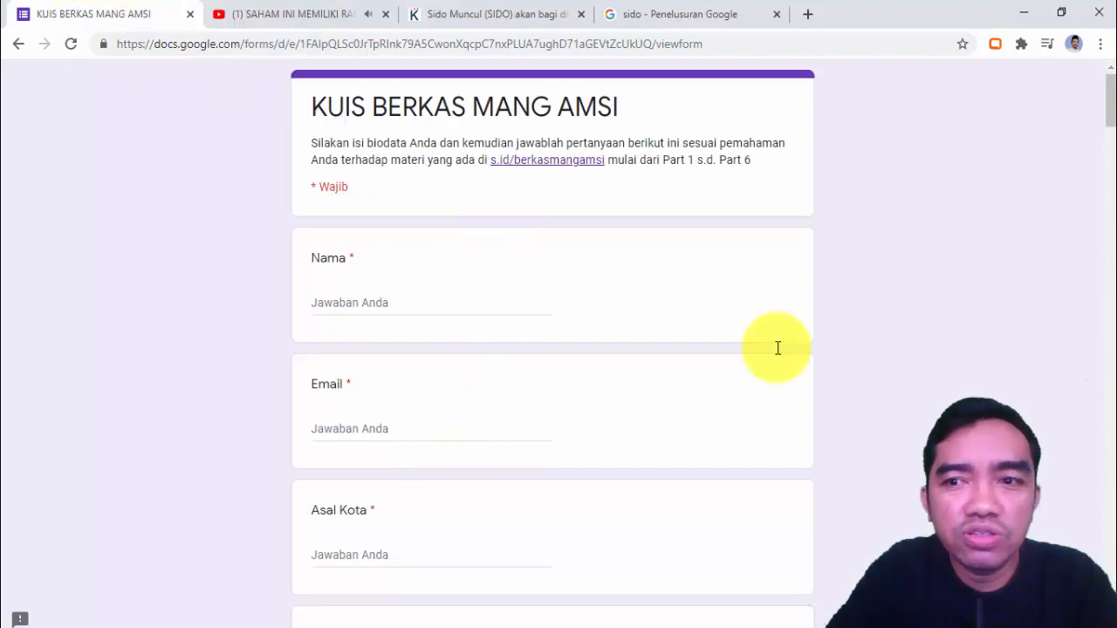
pyautogui.moveTo(1110, 103); pyautogui.dragTo(1101, 35)
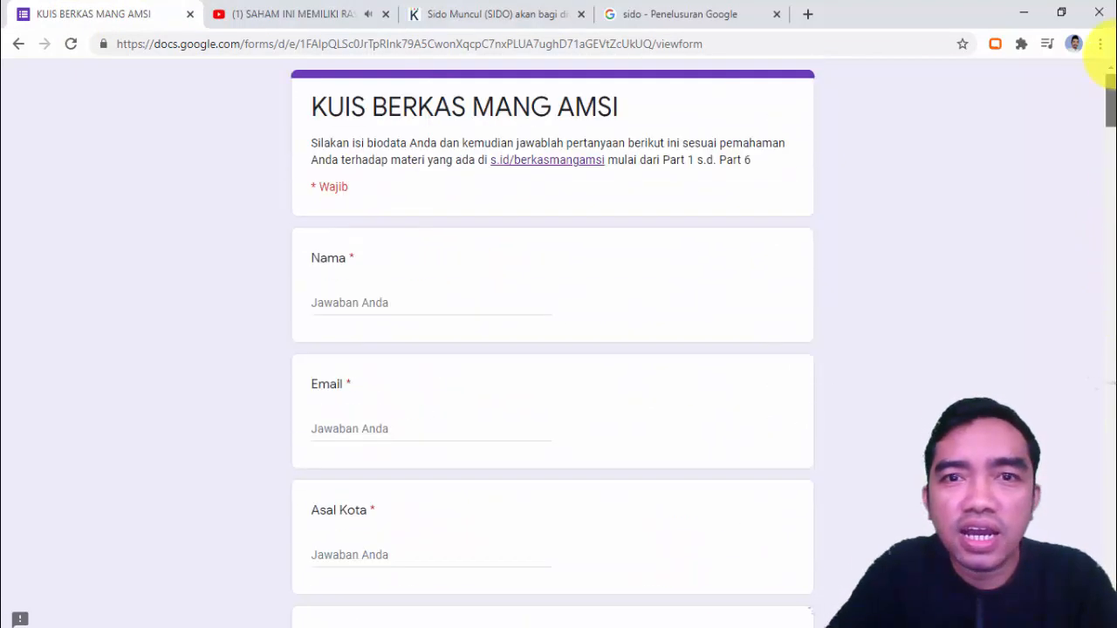
# Return to the BERKAS Part 1 video on YouTube and show its player and the playlist.
pyautogui.click(288, 18)
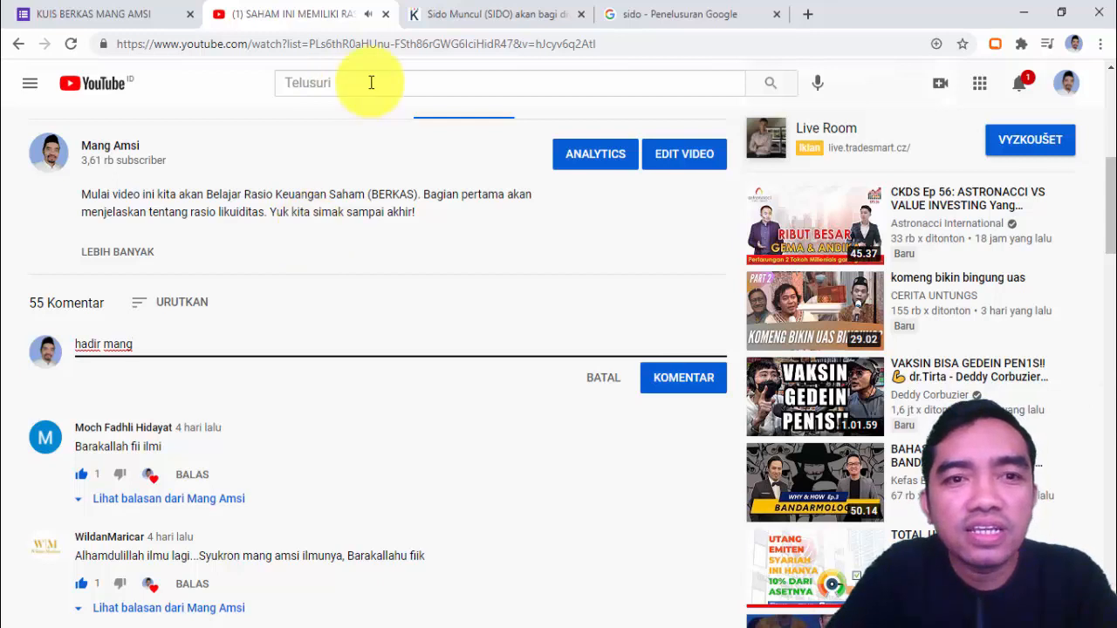
pyautogui.moveTo(1110, 229); pyautogui.dragTo(1102, 95)
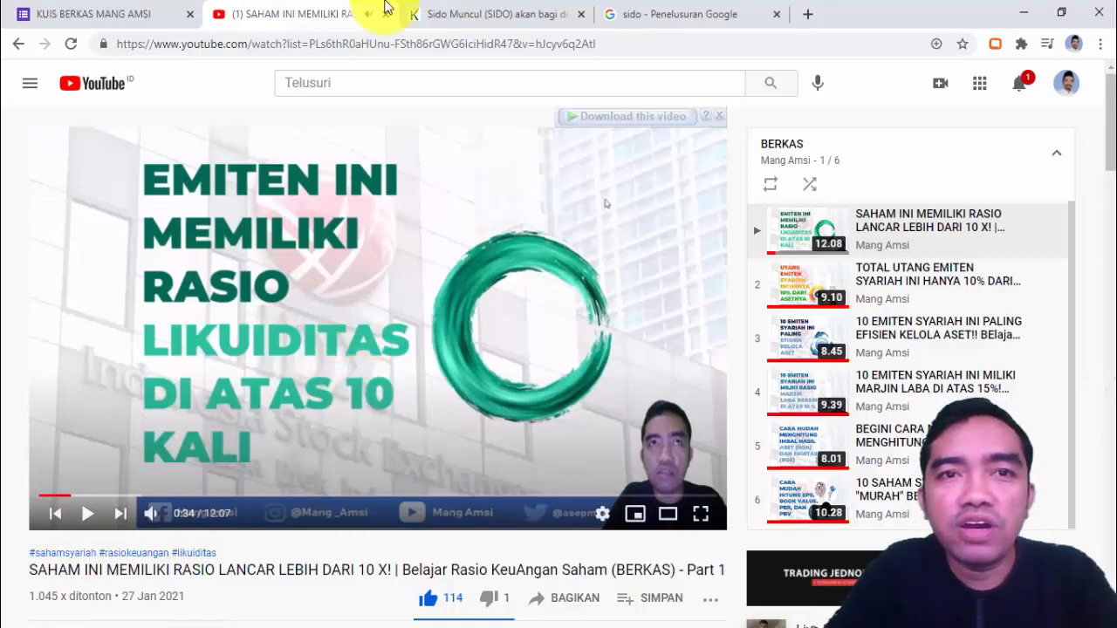
# Switch to Excel to show the SIDO sheet in Blanko - CONTOH HITUNG RASIO.xls, and minimize it to return to the video.
pyautogui.click(447, 626)
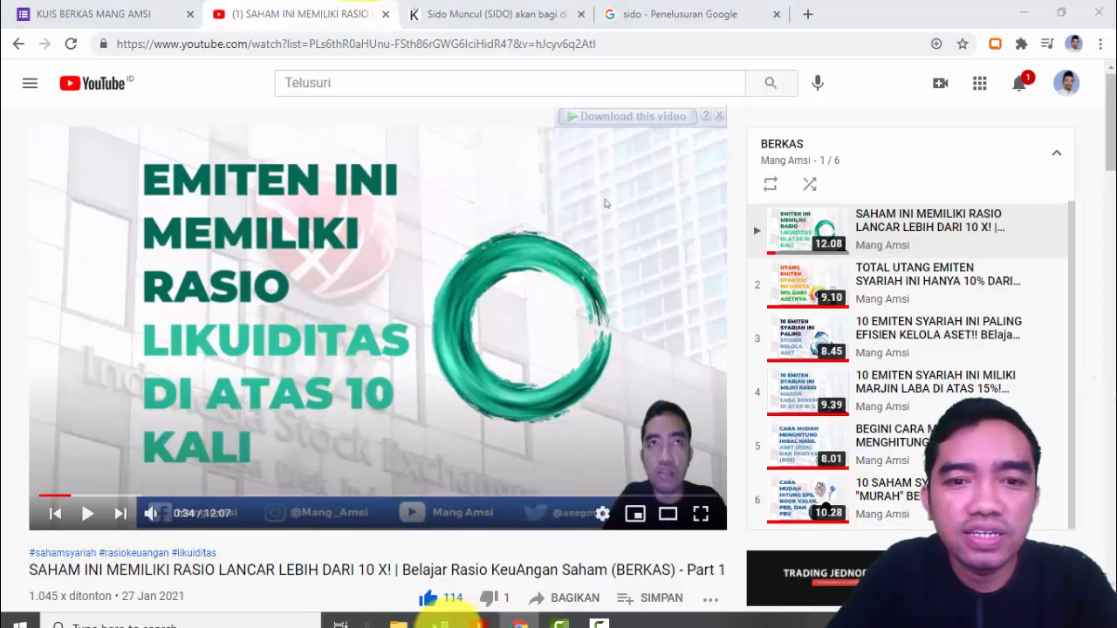
pyautogui.click(848, 373)
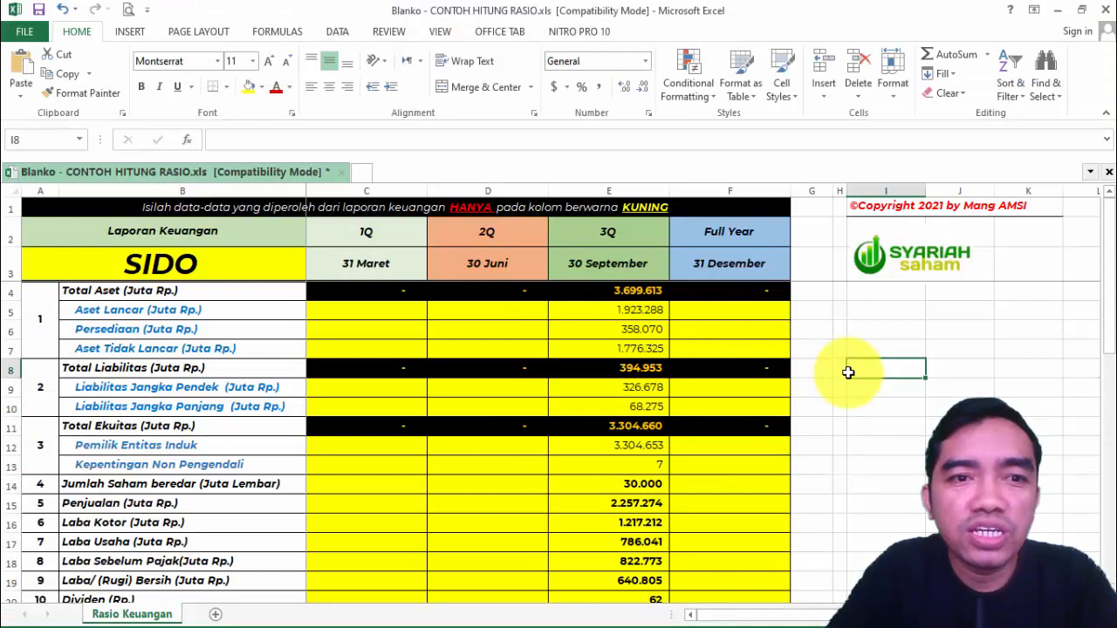
pyautogui.click(1057, 10)
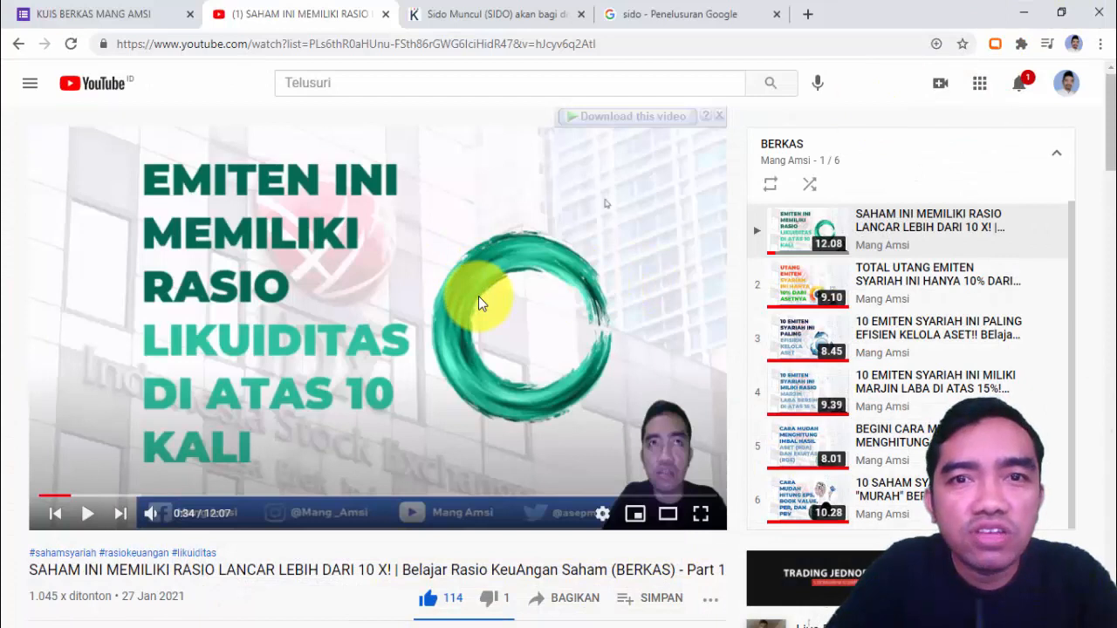